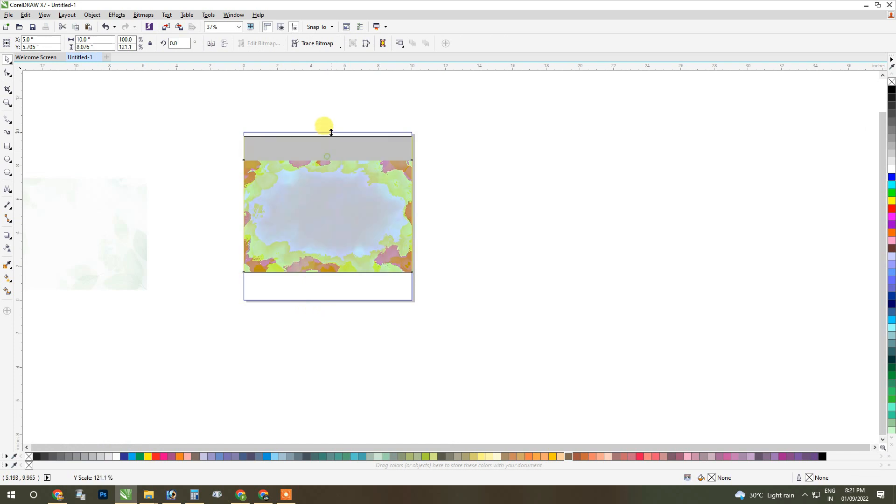
Stretch the orange watercolour image down to the page frame's lower edge and finish editing the frame's contents.
left_click_drag(327, 282, 326, 301)
left_click(485, 228)
left_click(329, 314)
PowerClip the green leaf image inside the page frame and open the frame's contents for editing.
left_click(113, 199)
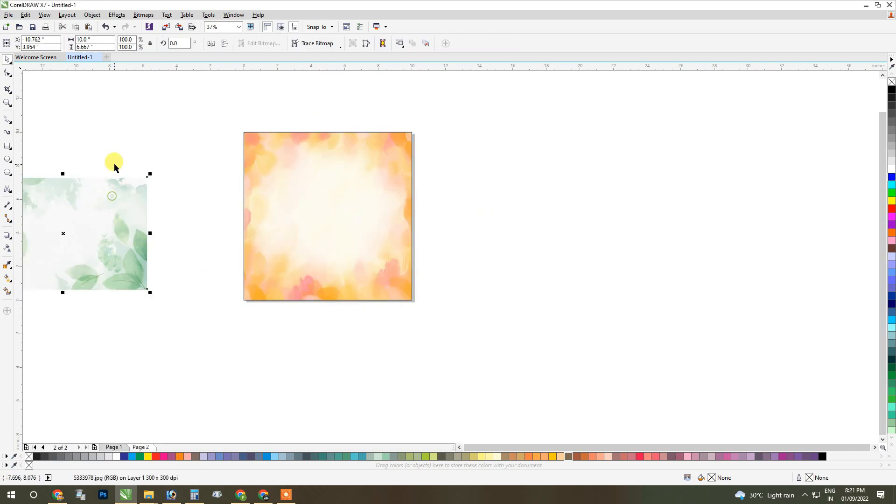
right_click(89, 177)
left_click(123, 184)
left_click(251, 195)
left_click(307, 314)
Enlarge the leaf image proportionally to about 17 × 11.3 in and centre it over the page frame.
left_click(249, 271)
left_click_drag(240, 275, 194, 302)
left_click_drag(275, 251, 256, 248)
left_click_drag(177, 301, 138, 319)
left_click_drag(270, 271, 287, 265)
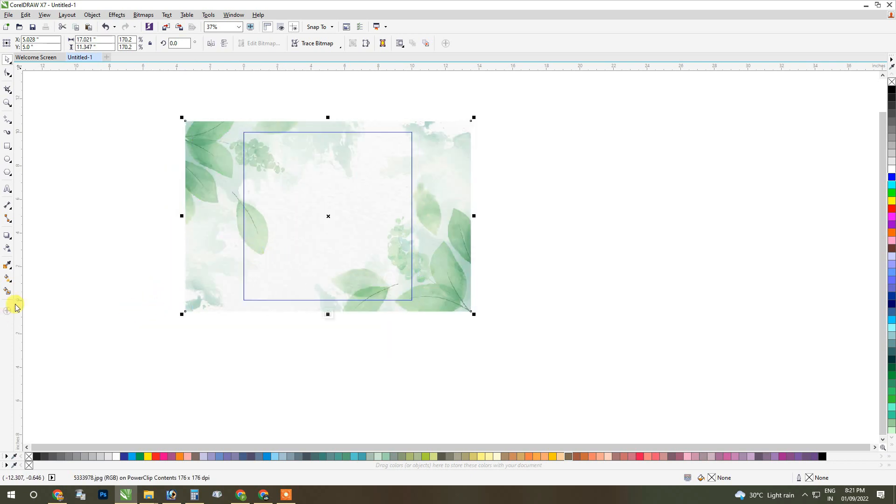
Apply a uniform transparency of 81 to the leaf image and finish editing the frame's contents.
left_click(8, 248)
left_click_drag(307, 324, 321, 328)
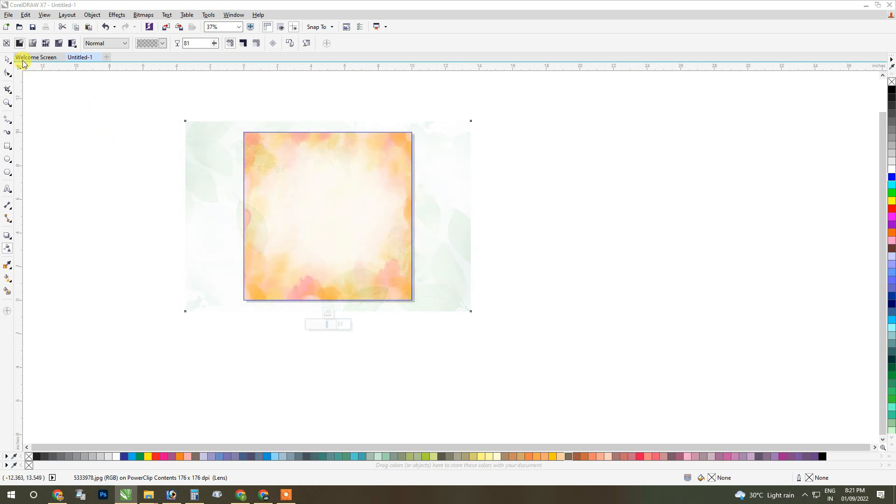
left_click(7, 59)
left_click(328, 313)
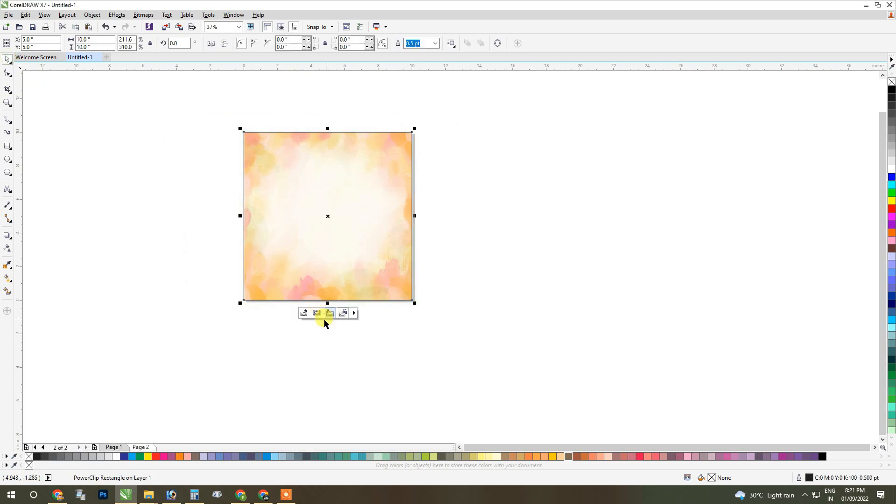
Import the images gfdgdfgd and Untitled-1 and place them in the empty area beside the page.
left_click(334, 359)
scroll(334, 214, "up", 2)
right_click(491, 175)
left_click(520, 120)
scroll(532, 195, "down", 2)
right_click(532, 195)
left_click(550, 237)
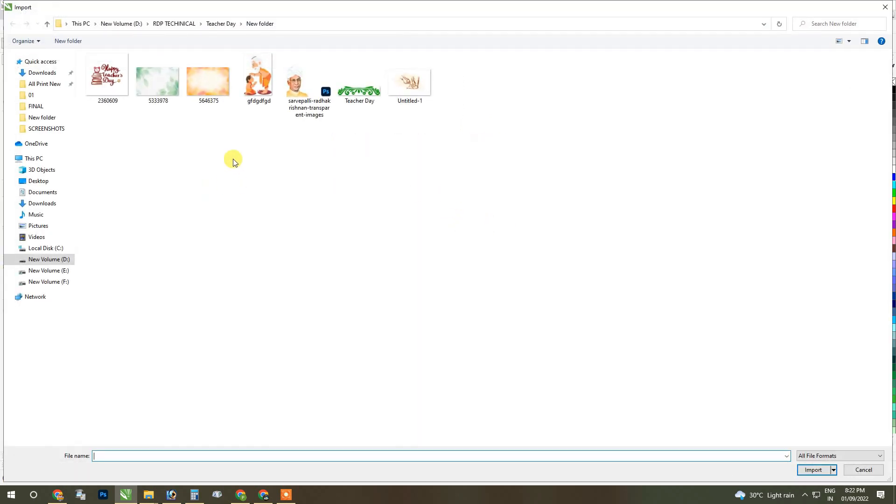
left_click(262, 87)
left_click(425, 101, "ctrl")
left_click(807, 470)
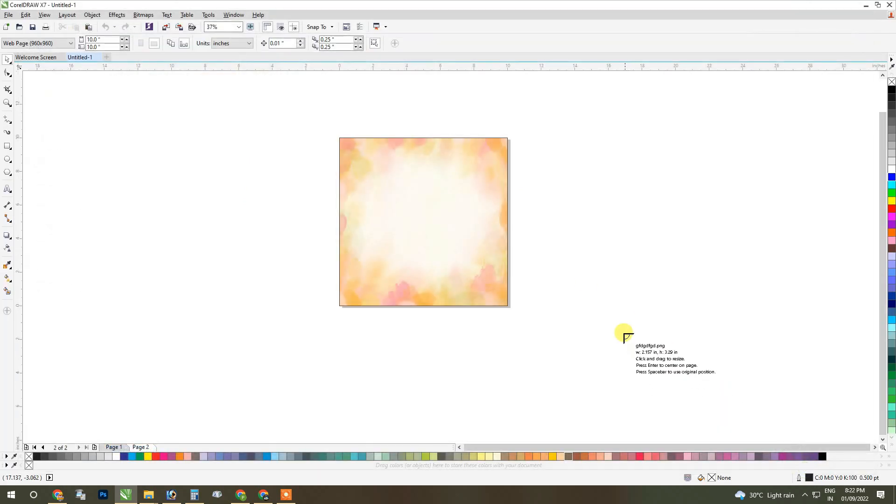
left_click(578, 208)
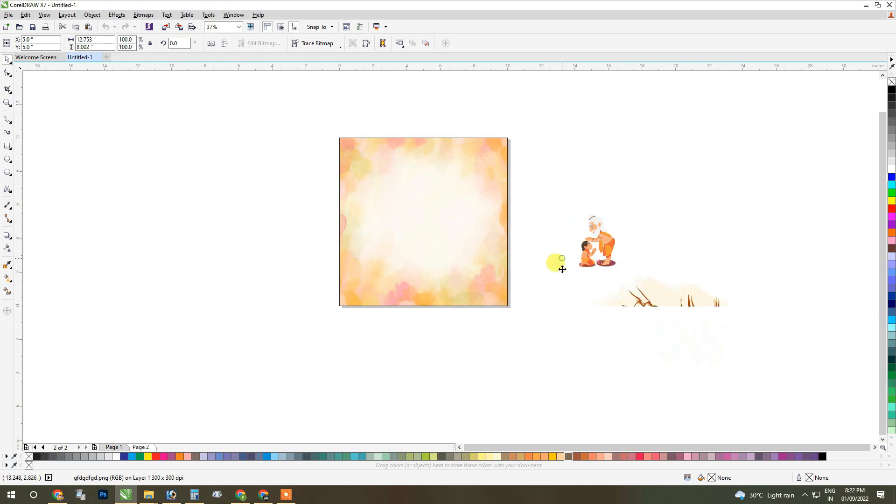
Move the foot-washing sketch off the page and PowerClip it inside the background frame.
left_click_drag(734, 346, 231, 175)
right_click(213, 130)
left_click(236, 135)
left_click(437, 233)
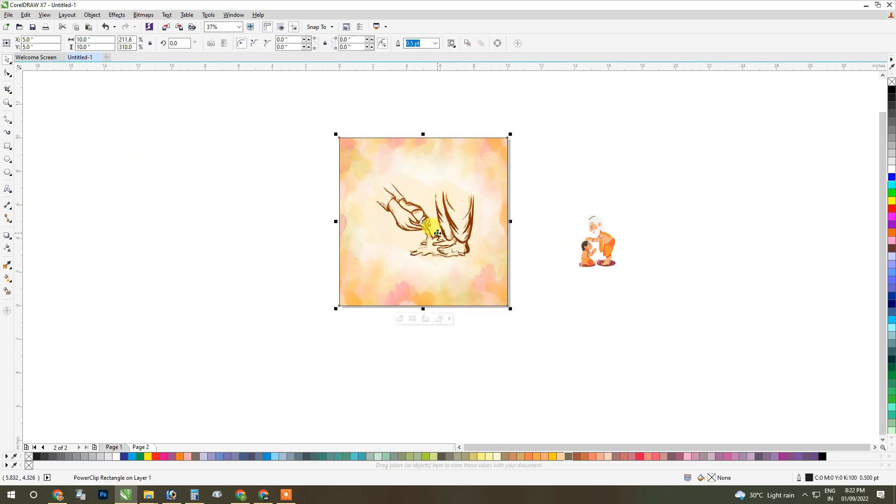
Open the frame's contents and move the foot-washing sketch into the page's lower-right corner.
left_click(403, 318)
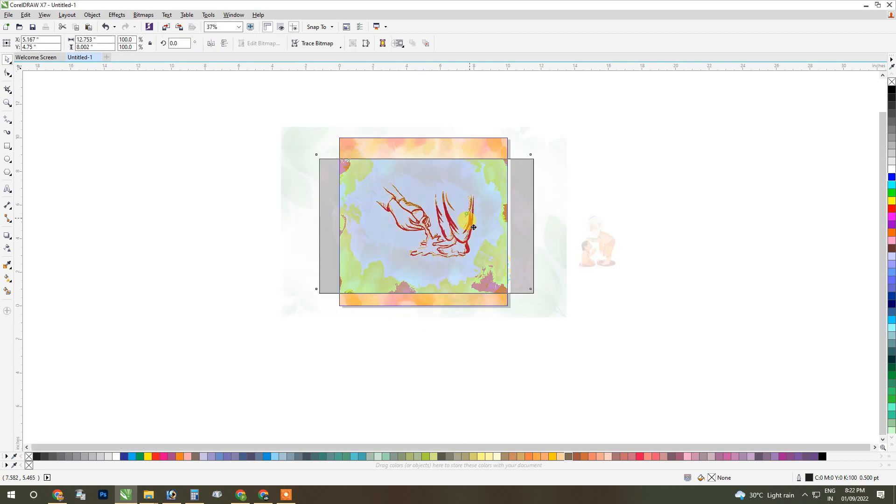
scroll(474, 227, "up", 2)
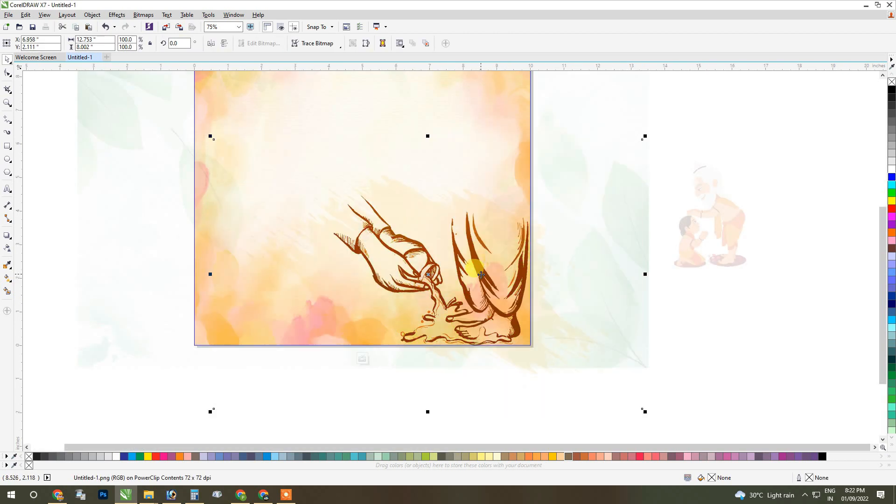
left_click_drag(482, 279, 483, 281)
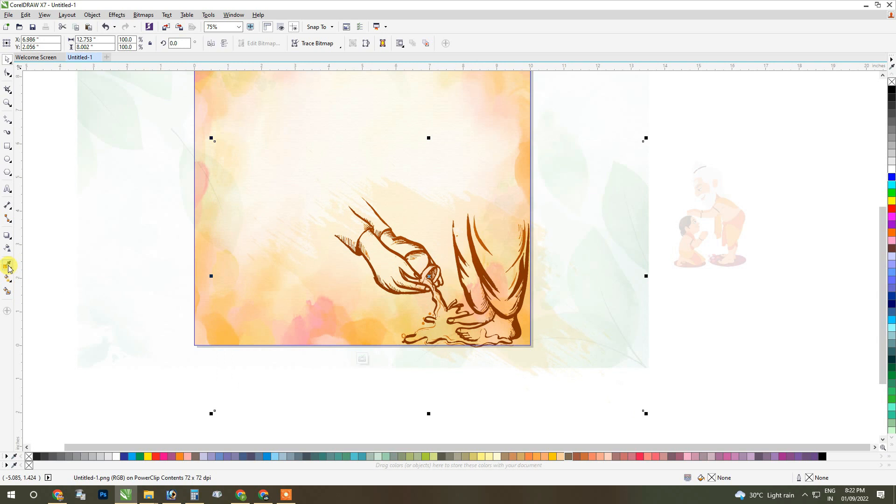
Apply a uniform transparency of 88 to the foot-washing sketch and finish editing the frame's contents.
left_click(7, 248)
left_click_drag(409, 424, 429, 424)
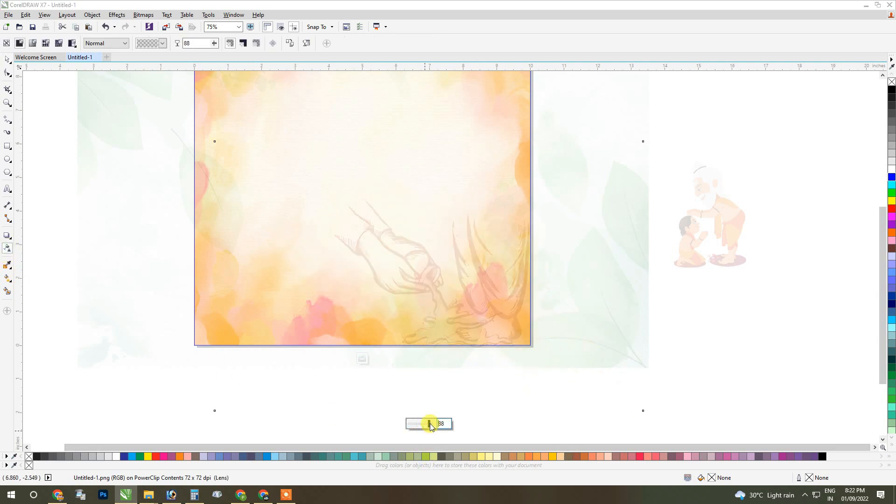
left_click(7, 60)
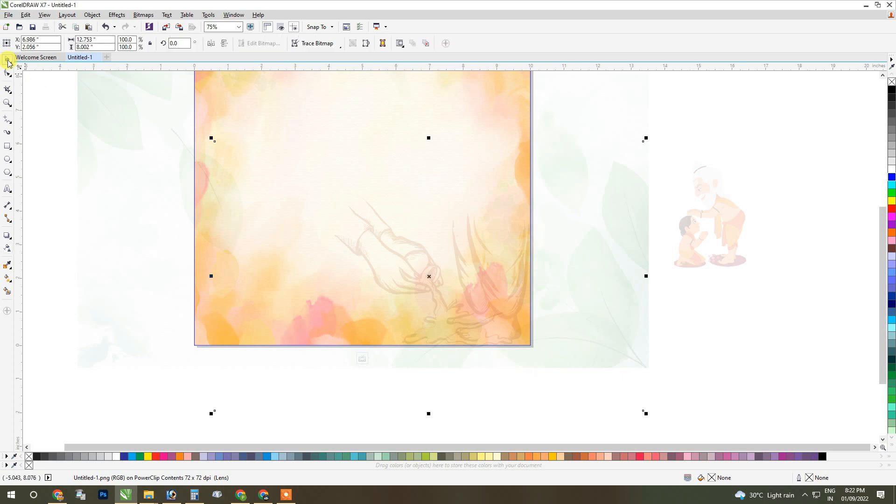
left_click(362, 359)
left_click(740, 238)
right_click(740, 235)
left_click(689, 194)
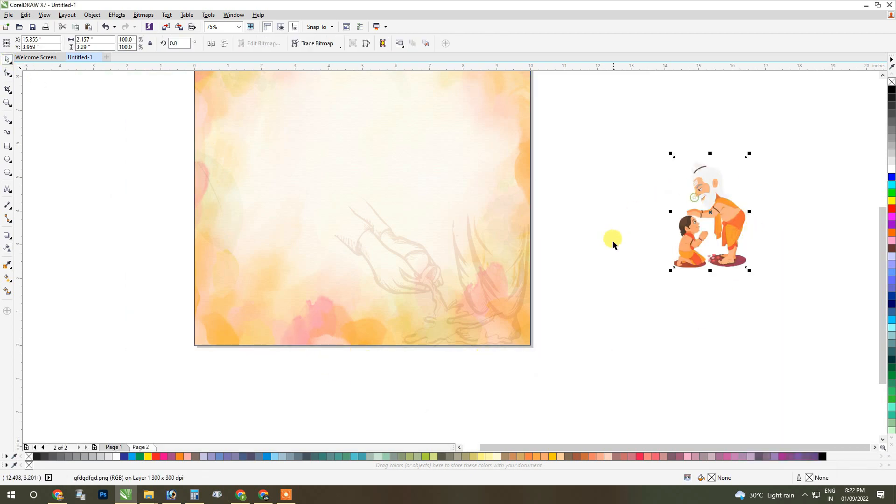
scroll(612, 244, "down", 1)
left_click(606, 256)
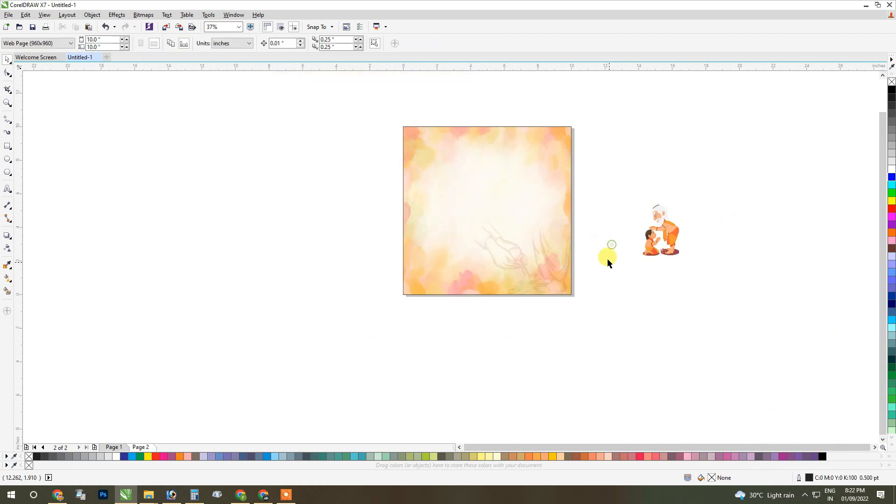
Draw a wide ellipse of about 16.75 × 7.14 in across the upper part of the page.
left_click(8, 159)
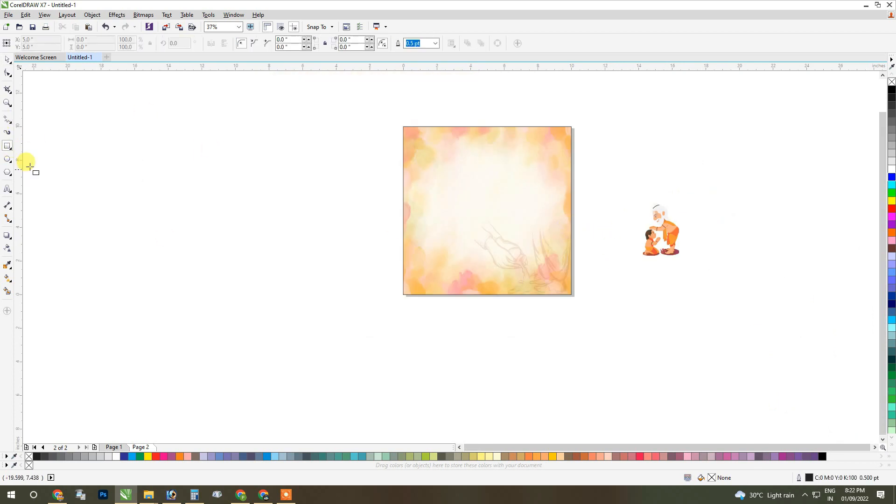
left_click_drag(336, 97, 621, 220)
key("ctrl+space")
scroll(511, 243, "up", 1)
Fill the ellipse on Page 2 with white and remove its outline.
left_click(112, 447)
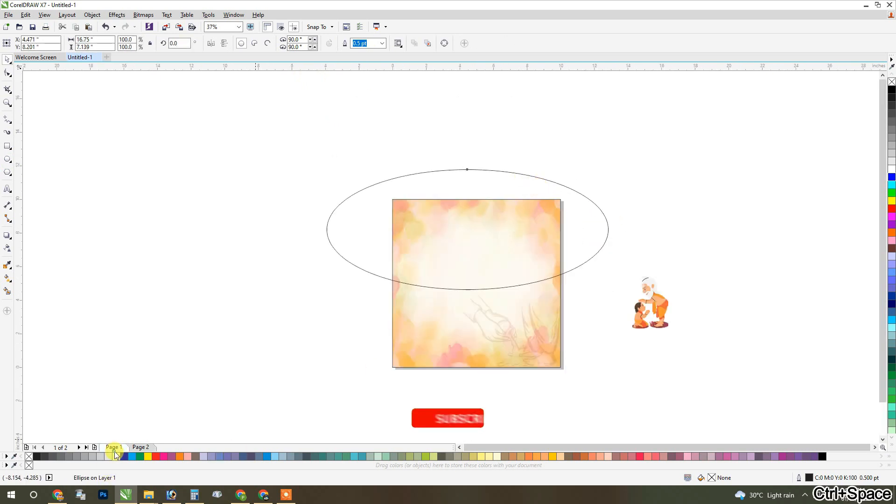
left_click(141, 448)
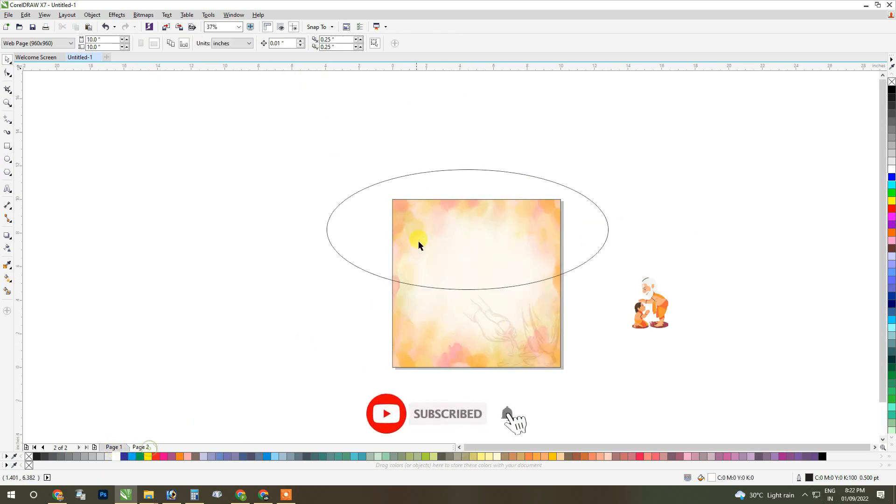
left_click(116, 457)
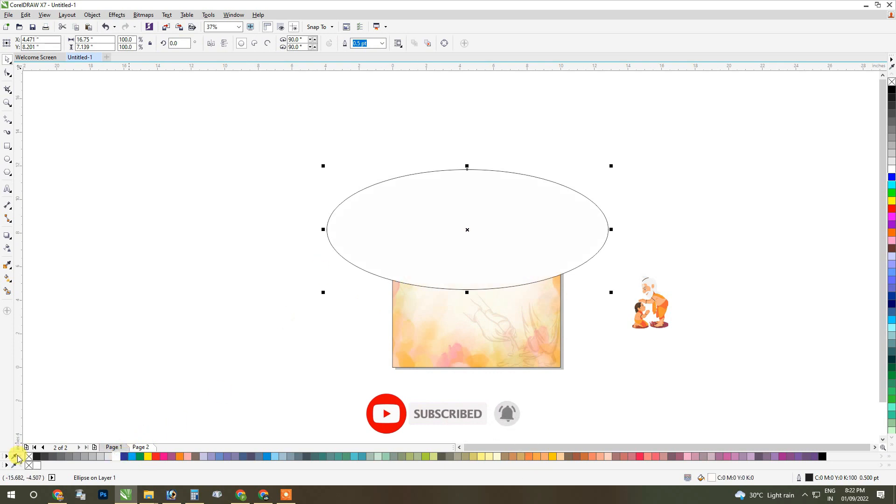
right_click(26, 457)
Move the white ellipse up over the page's upper edge and PowerClip it inside the background frame.
left_click_drag(473, 268, 480, 222)
scroll(481, 222, "up", 2)
right_click(502, 186)
left_click(542, 187)
left_click(452, 350)
scroll(480, 244, "down", 2)
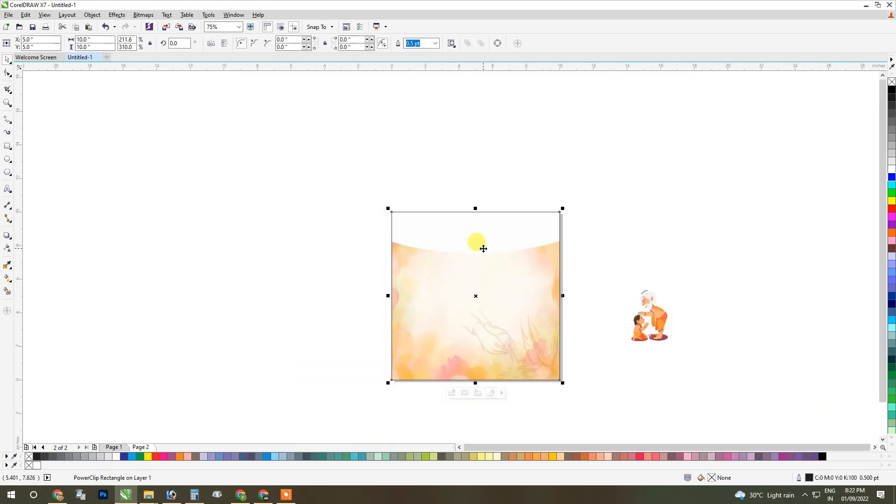
Open the frame's contents and reposition the white ellipse with its centre at about X 5.03 in, Y 11.58 in.
scroll(485, 247, "up", 2)
left_click(522, 230, "ctrl")
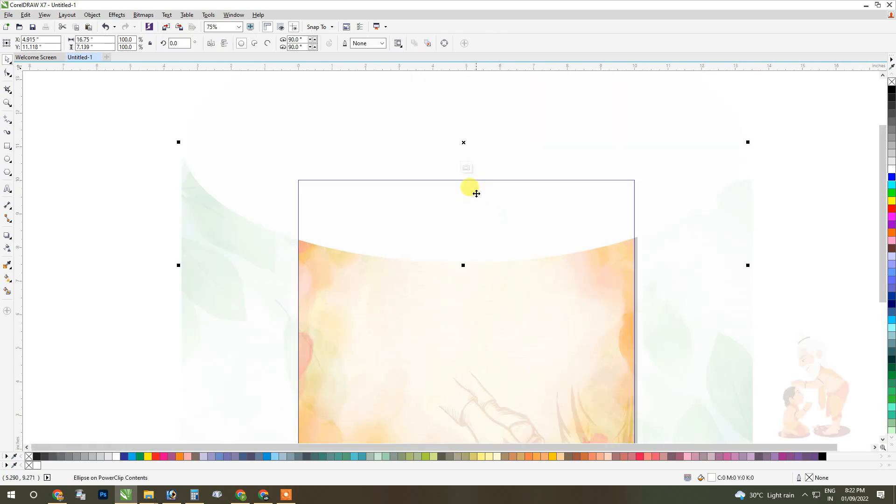
left_click_drag(463, 147, 467, 338)
left_click_drag(522, 350, 522, 142)
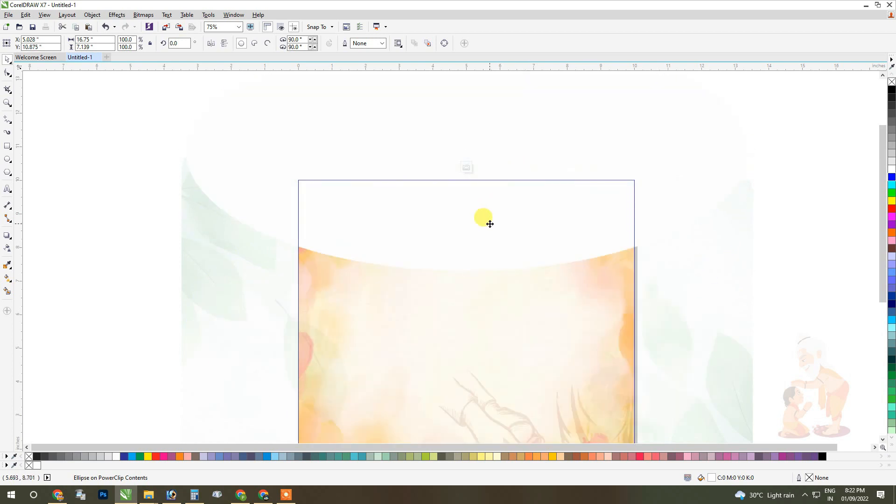
scroll(490, 198, "up", 4)
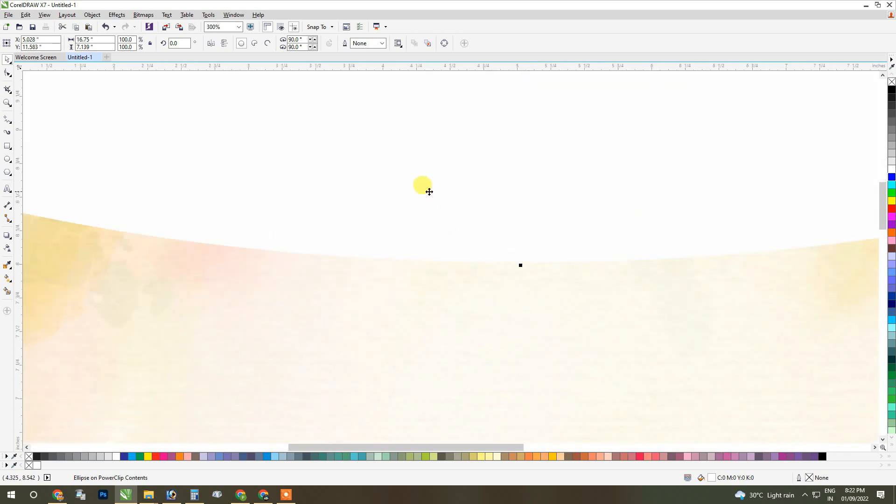
left_click_drag(447, 174, 442, 178)
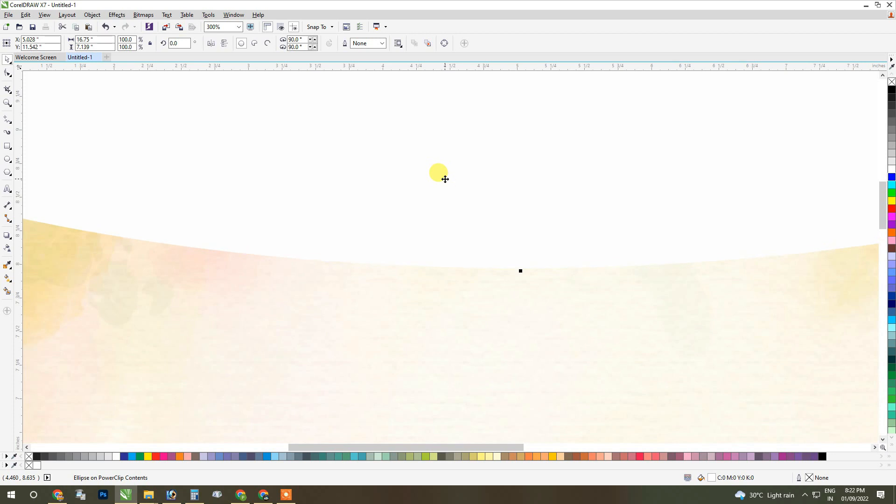
key("ctrl+z")
Give the ellipse a green outline, 10 pt wide with rounded corners.
right_click(140, 458)
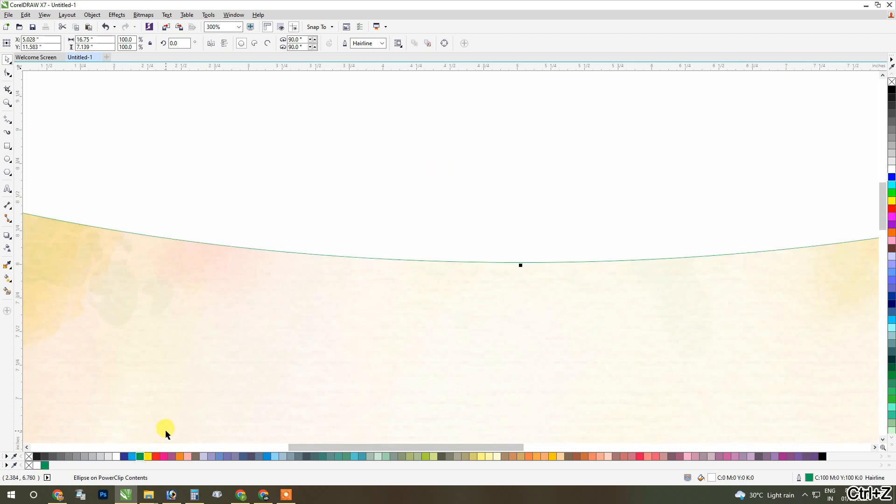
scroll(358, 280, "down", 2)
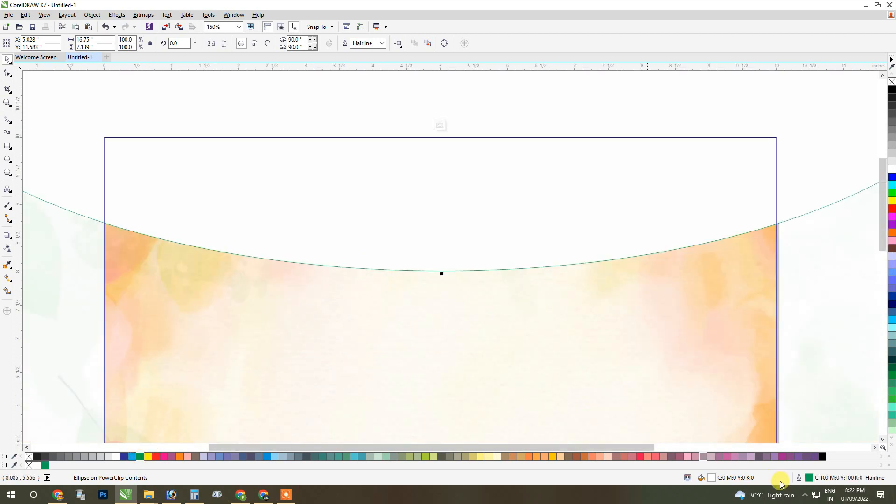
double_click(807, 474)
left_click(388, 185)
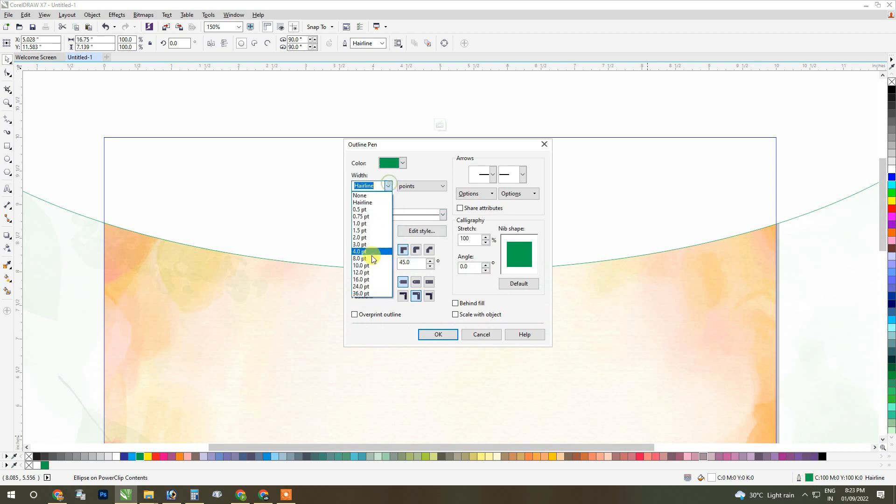
left_click(370, 265)
left_click(416, 250)
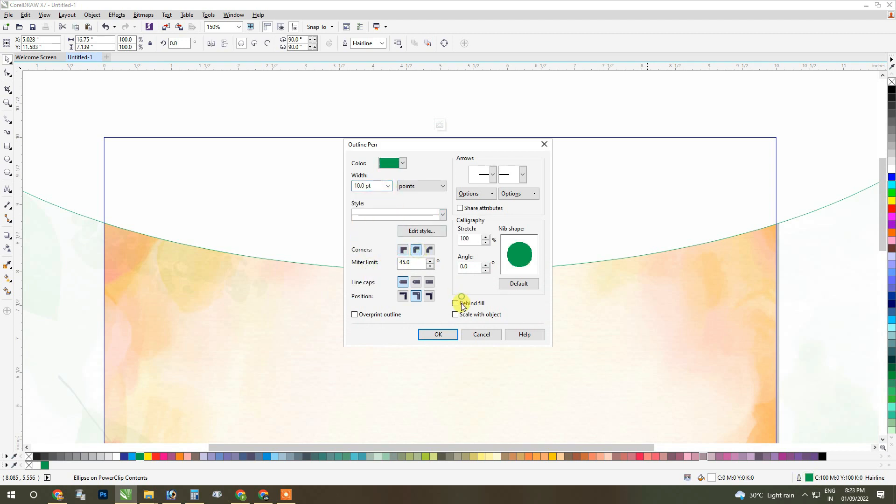
left_click(443, 335)
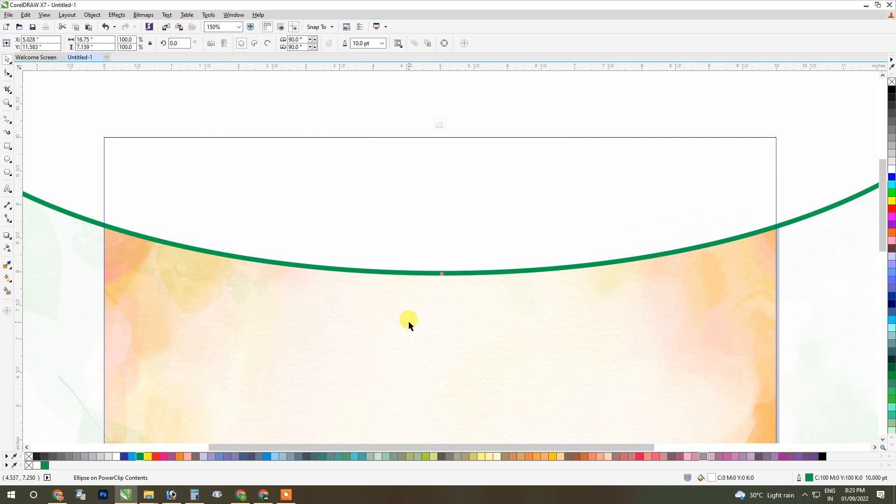
Finish editing the background frame's contents and deselect everything.
scroll(441, 253, "down", 2)
scroll(450, 253, "up", 1)
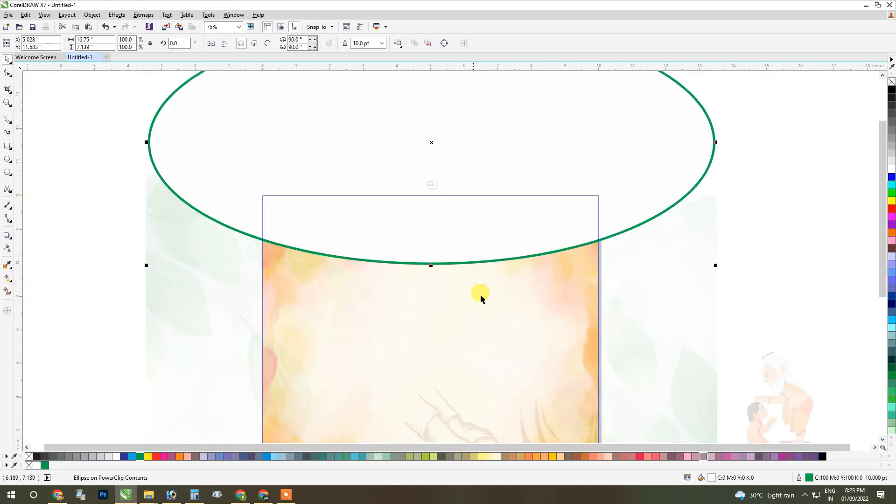
scroll(464, 268, "down", 1)
left_click(448, 413)
left_click(730, 268)
Add the artistic text "fesd" in the empty area above the page.
scroll(410, 215, "up", 1)
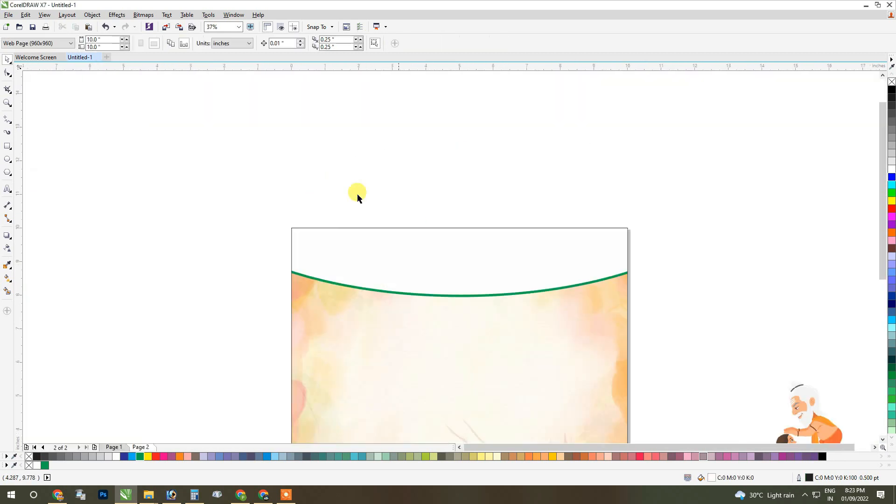
left_click(8, 189)
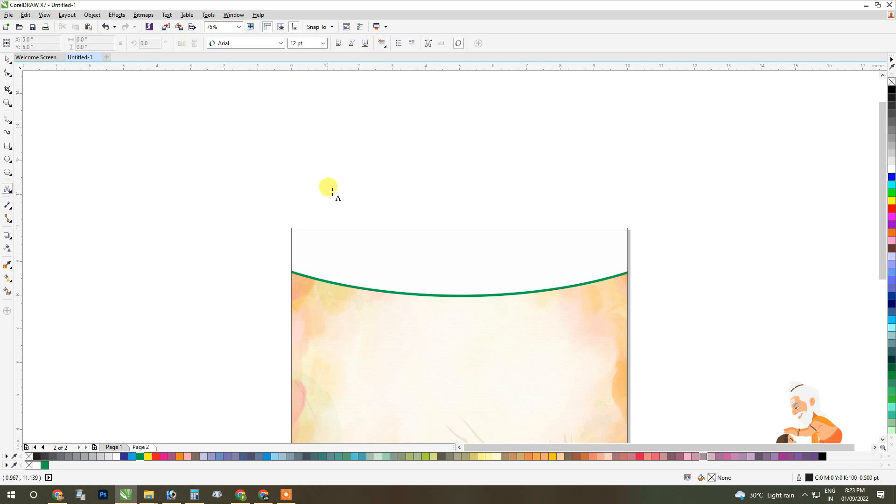
left_click(335, 190)
type("fesd")
Set the font of the text "fesd" above the page to RAJ 102.
key("ctrl+a")
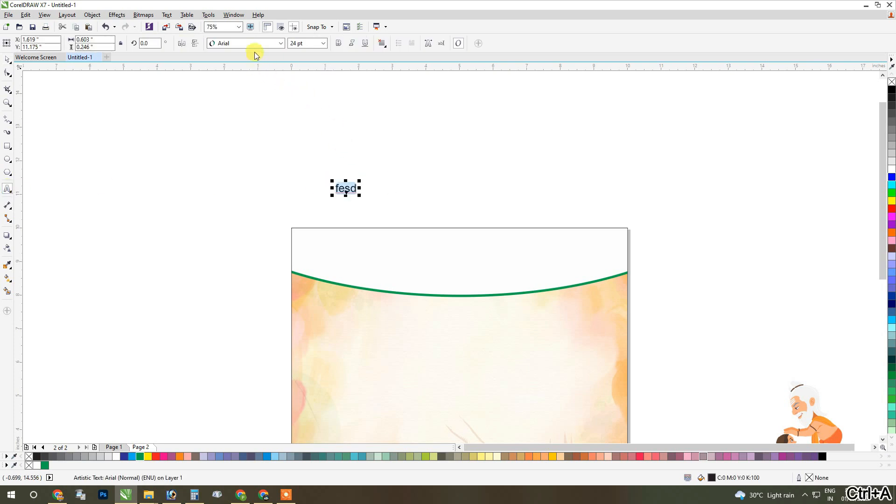
left_click(219, 43)
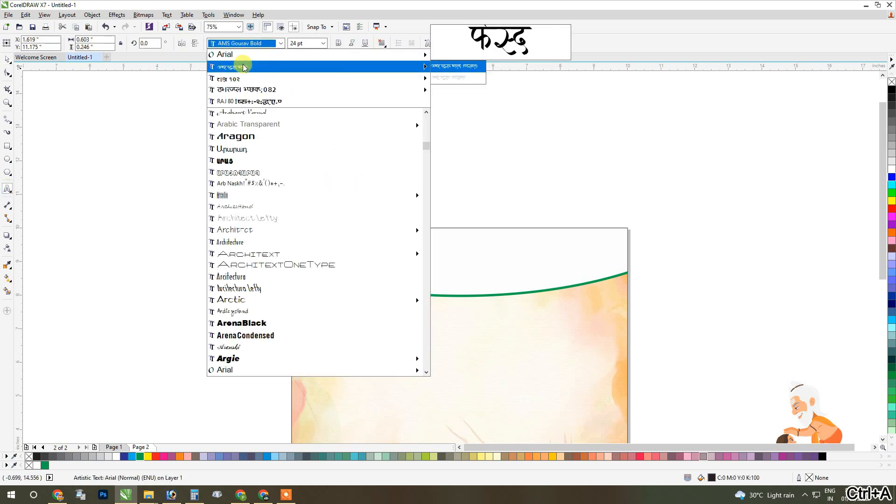
mouse_move(241, 89)
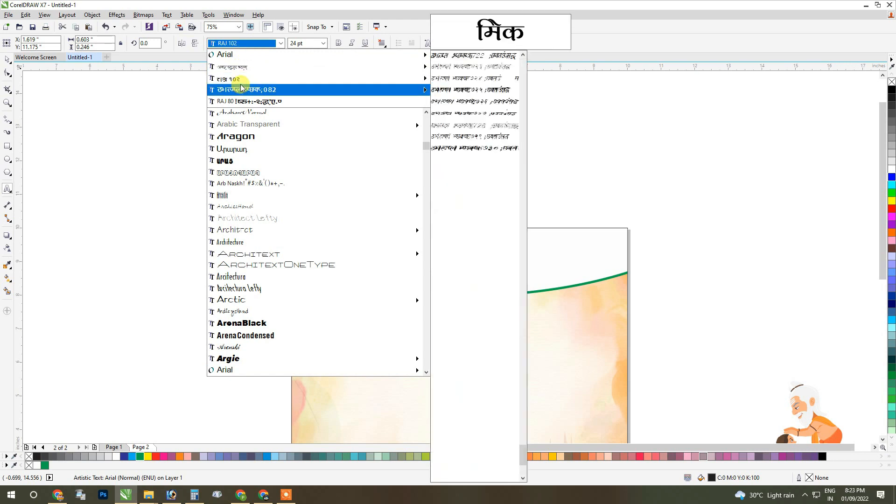
left_click(242, 81)
Replace the text with "शिक्षक मोमबत्ती की तरह होते है," and start a second line with "वे खुद को".
type("f'")
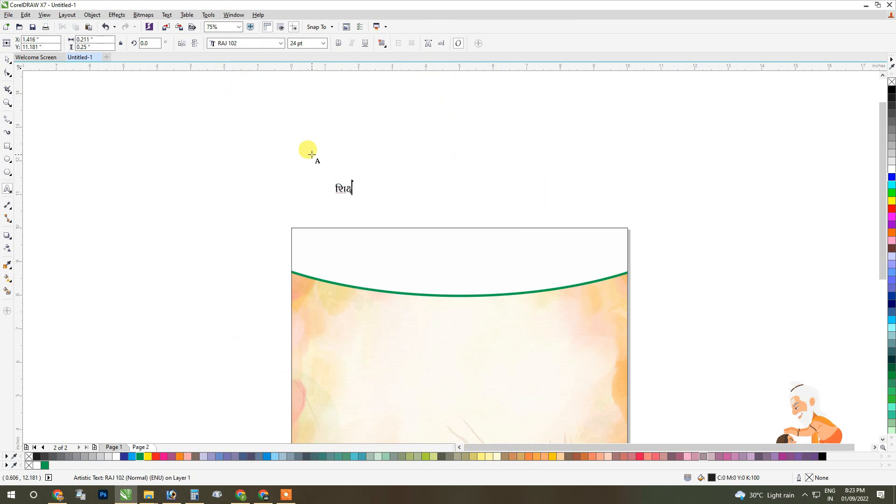
scroll(392, 178, "up", 2)
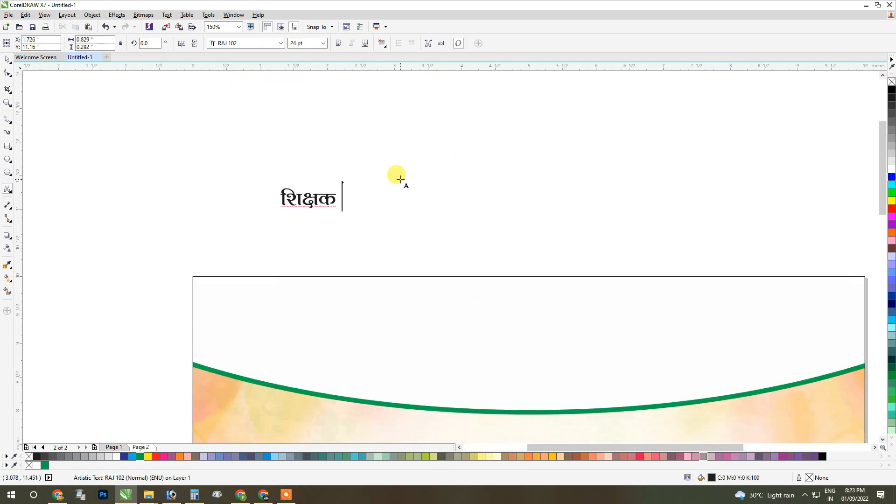
type("ekd")
key("BackSpace")
type("s")
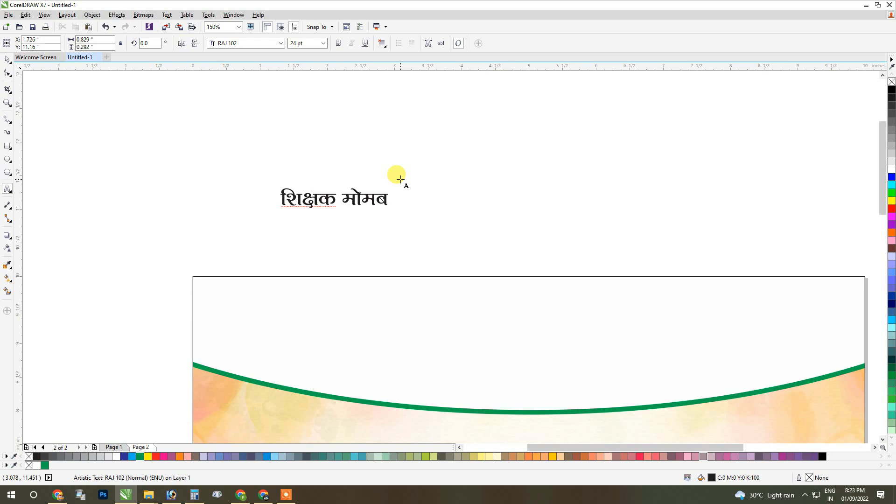
key("alt+2")
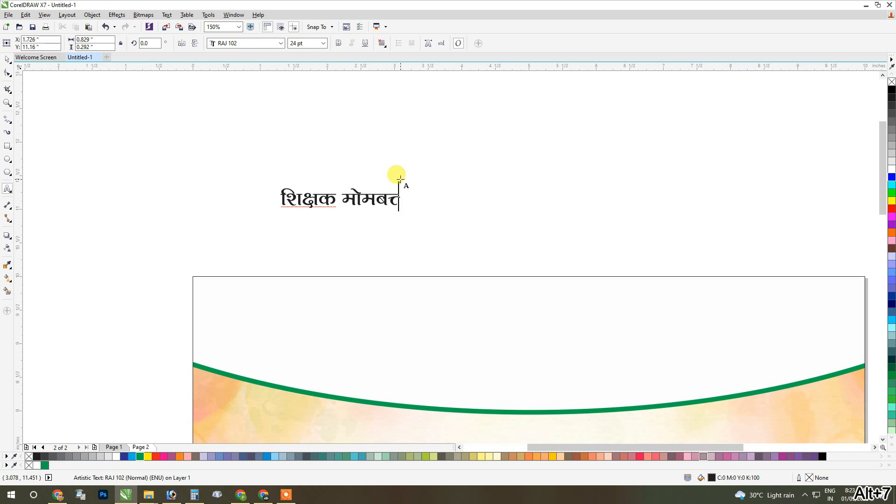
type("dh")
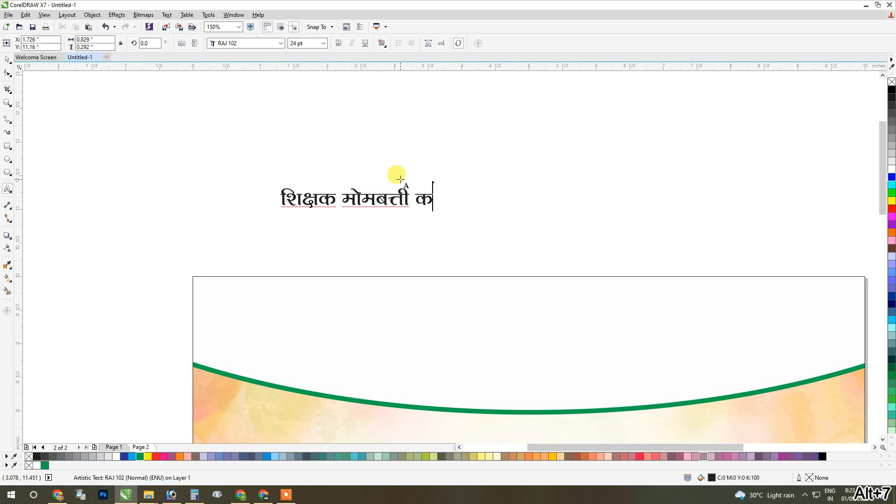
type(" rjg")
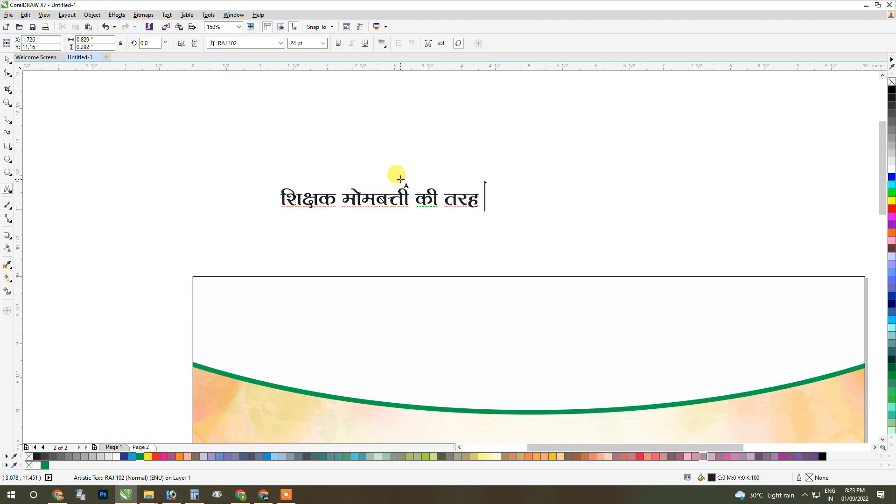
key("BackSpace")
type("gksrs g")
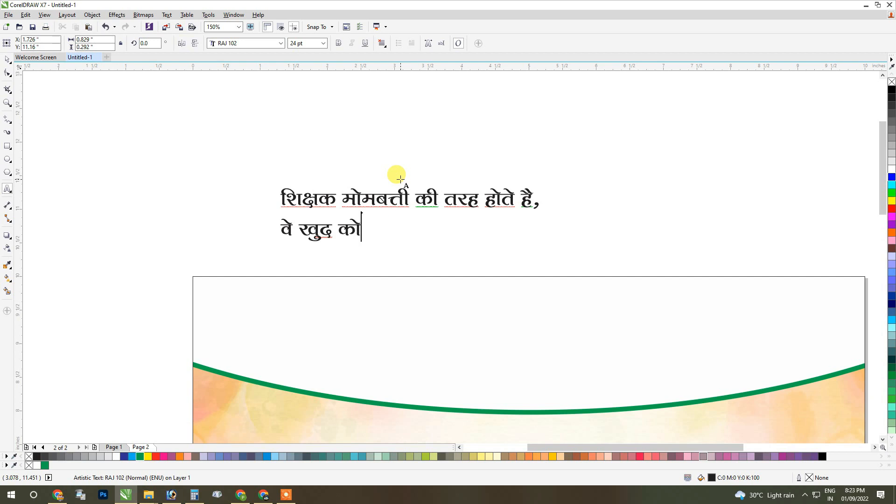
Continue the second line with "जला कर हम स्टूडेंट्स की जिन्दगी रौशन" and add the third line "कर देते हैं।".
type("tyk dj ge")
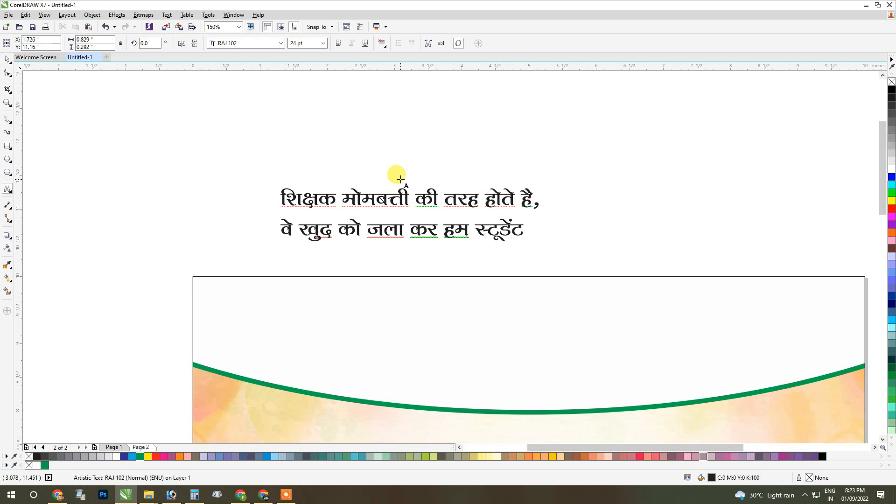
type("l")
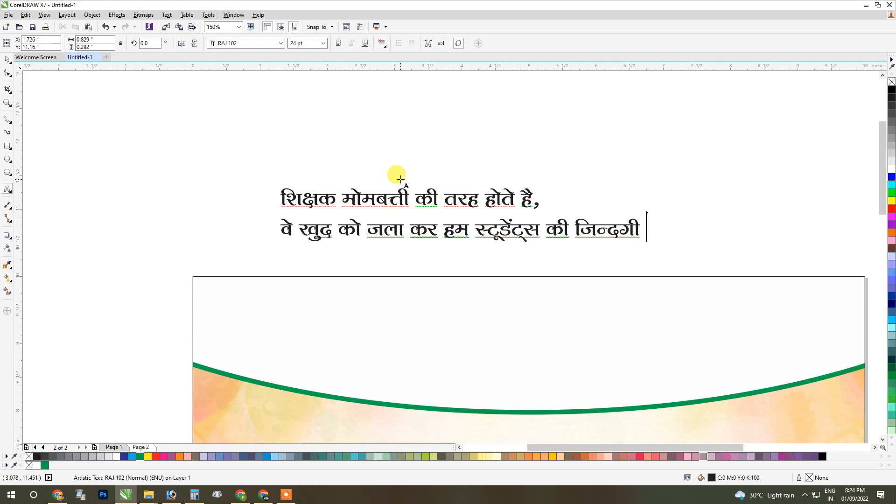
type("u")
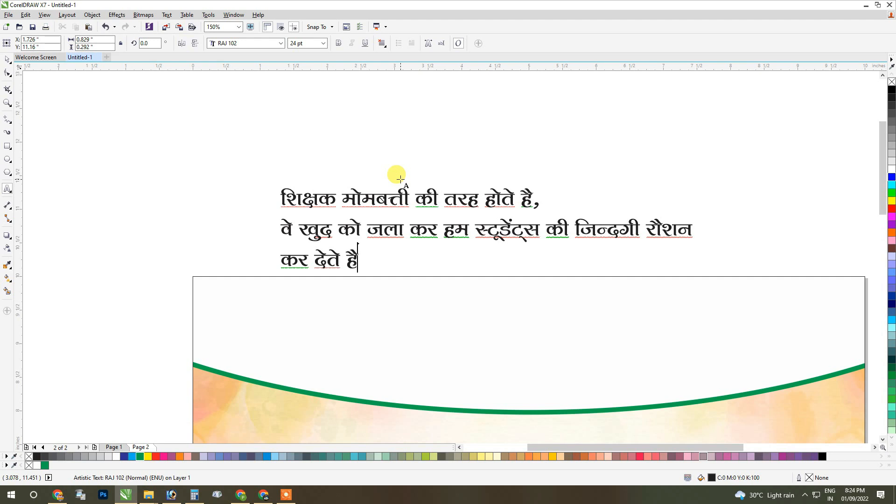
type("A")
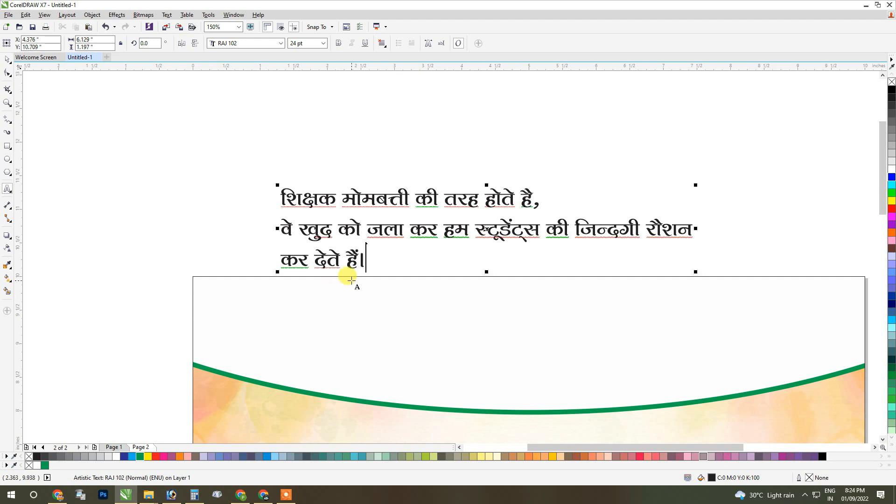
key("ctrl+space")
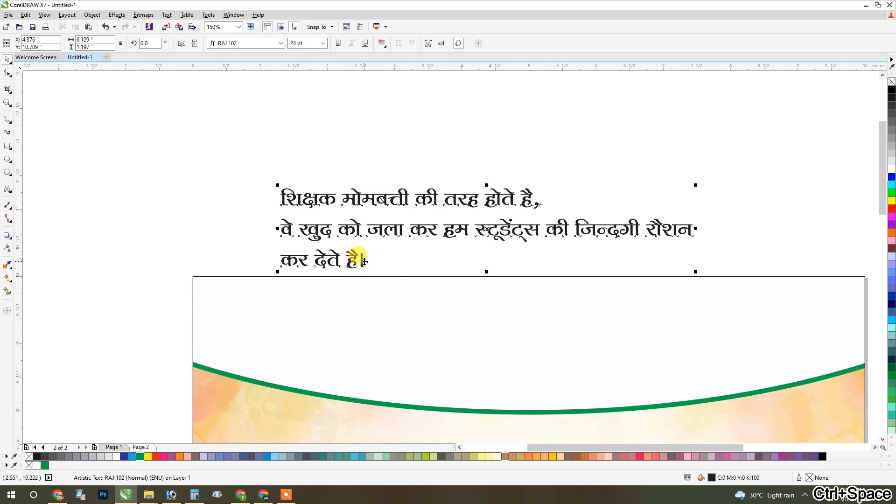
key("ctrl+space")
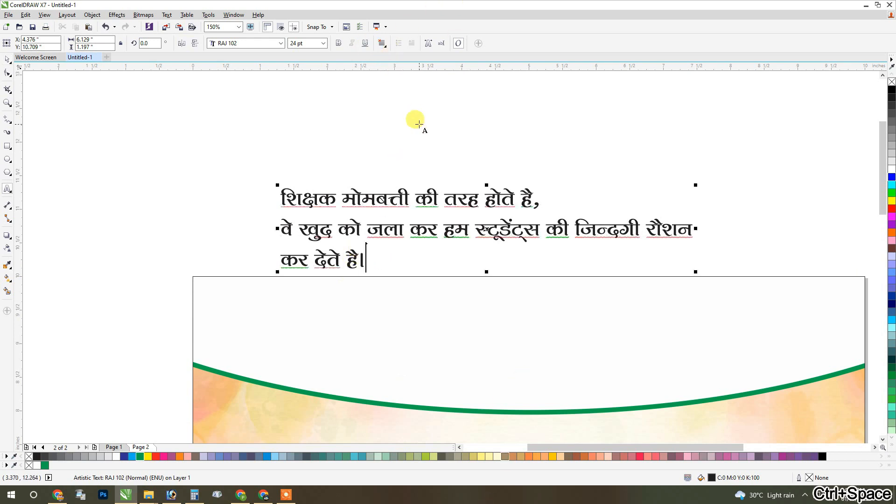
Centre-align the lines of the Hindi quote and move it into the white header.
left_click(383, 43)
left_click(391, 77)
scroll(472, 225, "down", 1)
left_click_drag(493, 227, 415, 231)
Fill the header quote with red and enlarge it proportionally to about 8.75 in wide.
left_click(892, 208)
scroll(526, 320, "up", 1)
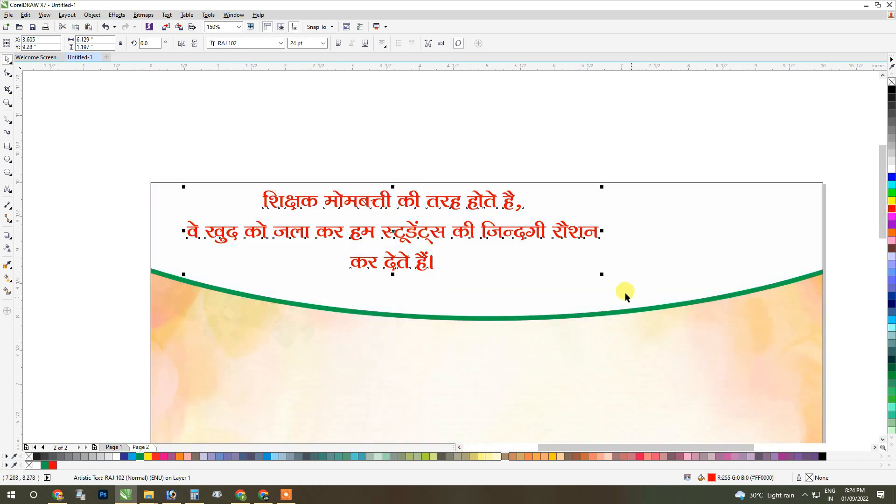
left_click_drag(602, 274, 779, 323)
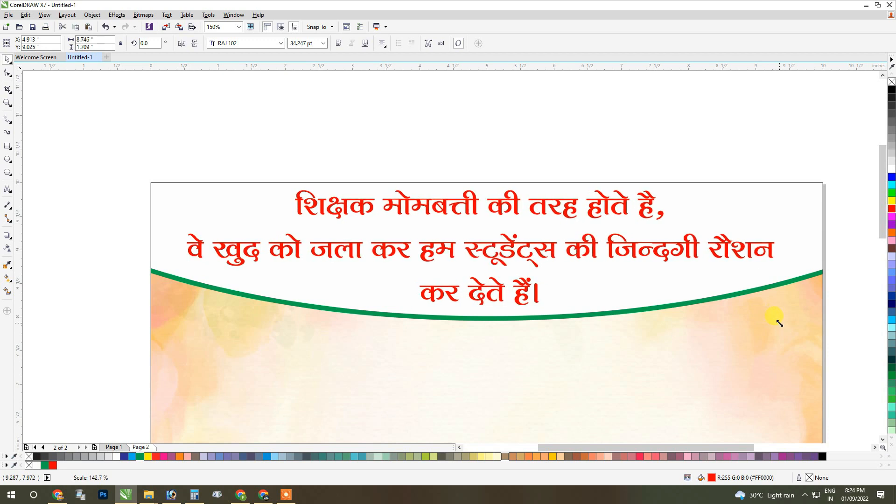
Centre the quote horizontally on the background frame and raise it slightly to about Y 9.05 in.
left_click(715, 346, "shift")
key("c")
left_click(514, 159)
left_click(501, 206)
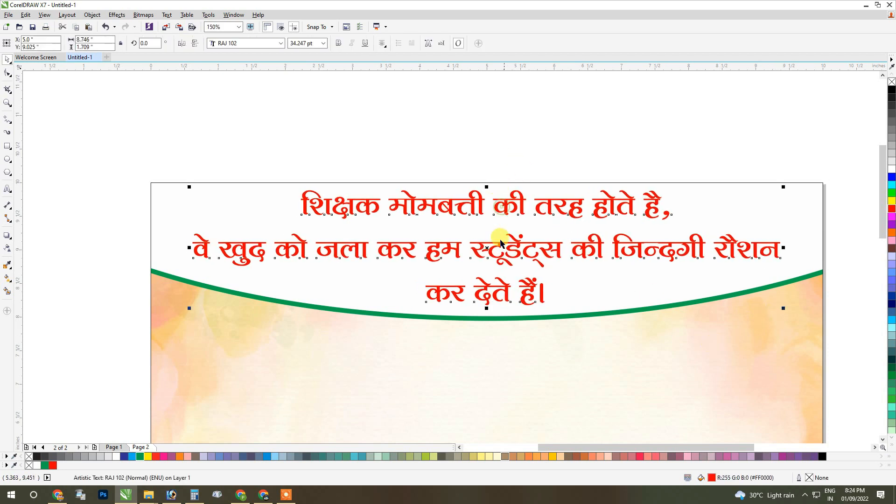
left_click_drag(501, 204, 502, 203)
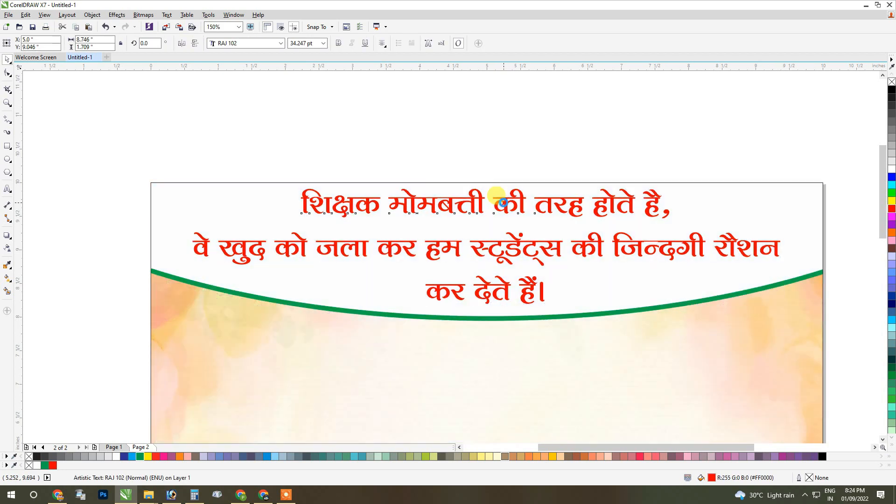
Stretch the header quote to about 1.75 in tall and 9.05 in wide.
left_click_drag(487, 306, 487, 309)
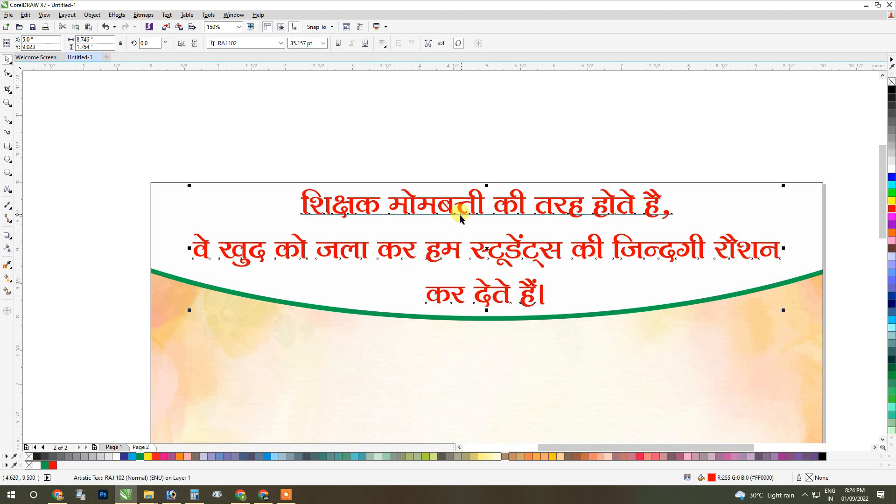
scroll(461, 215, "down", 2)
left_click_drag(623, 231, 631, 231)
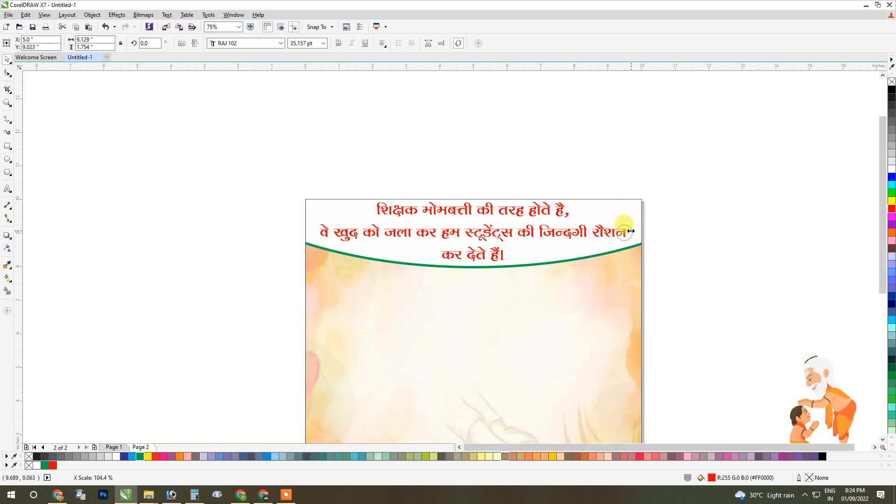
scroll(415, 149, "down", 1)
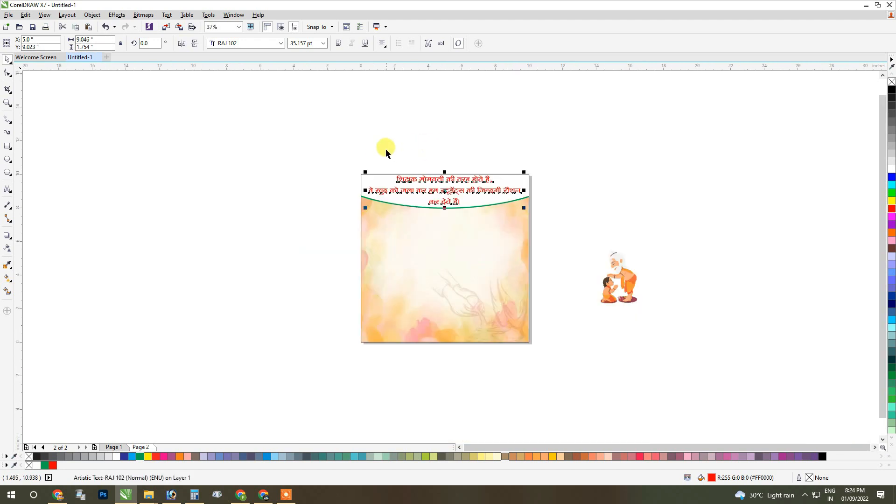
Tighten the line spacing of the header quote and stretch it vertically to about 1.6 in tall.
left_click(386, 148)
scroll(477, 191, "up", 1)
left_click(435, 192)
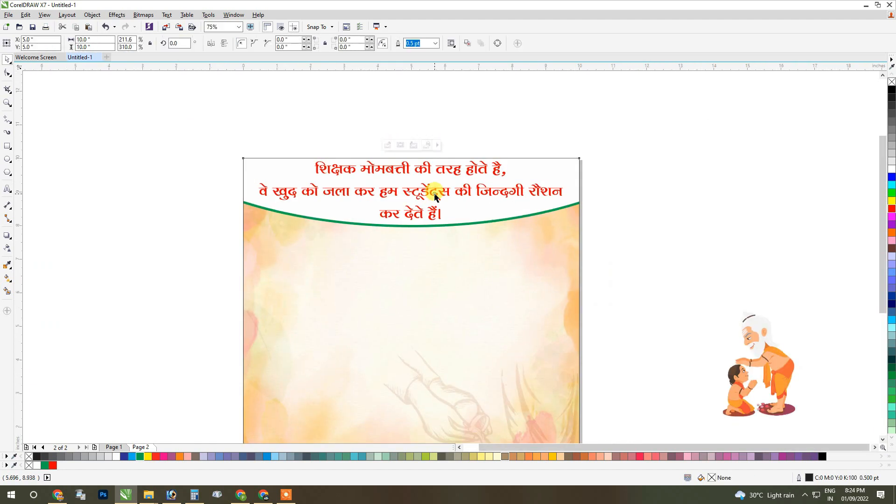
left_click(314, 194)
key("F10")
left_click_drag(255, 223, 255, 215)
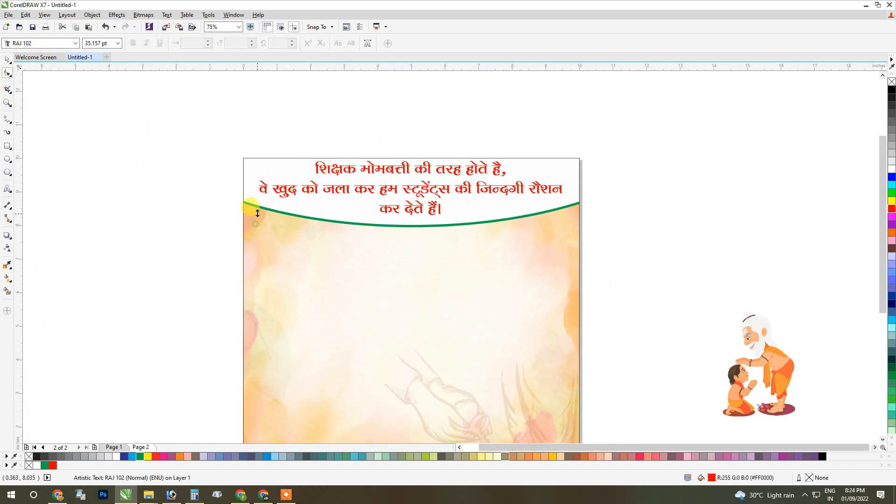
key("ctrl+space")
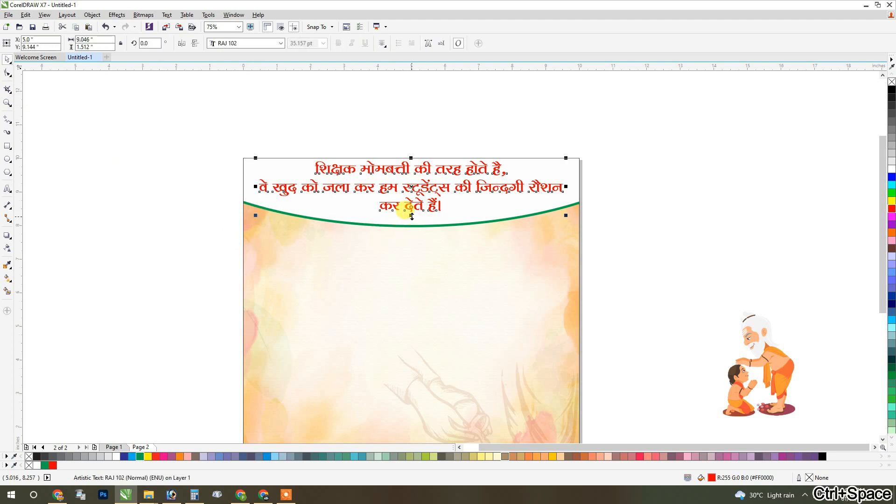
left_click_drag(411, 215, 412, 219)
Move the guru and child illustration into the poster's lower-right corner and scale it to about 113%.
scroll(627, 203, "down", 2)
left_click_drag(717, 281, 583, 269)
scroll(607, 348, "up", 2)
scroll(606, 308, "down", 1)
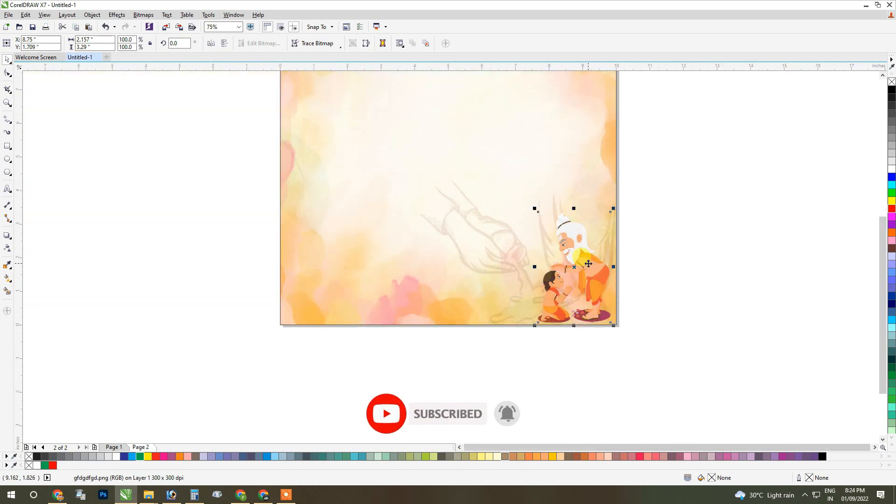
left_click_drag(535, 208, 525, 194)
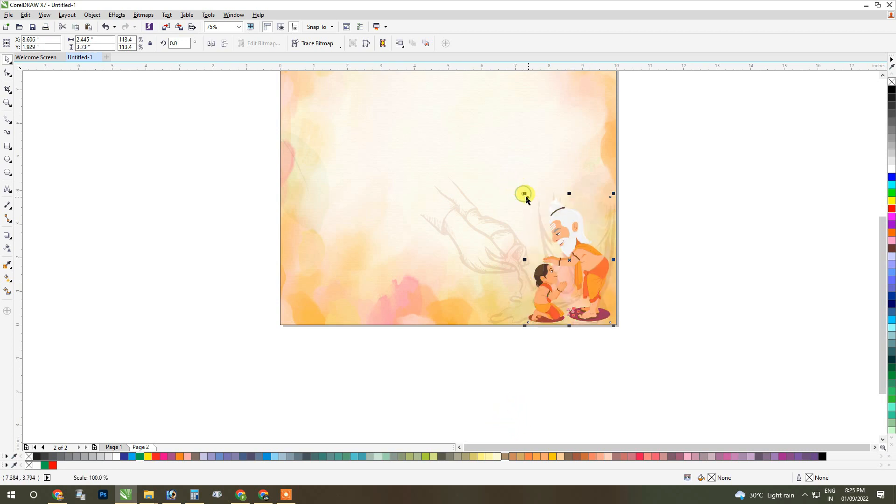
Reduce the guru and child illustration slightly within the poster's corner and deselect it.
left_click(693, 276)
scroll(535, 299, "down", 1)
left_click(555, 256)
scroll(551, 258, "up", 1)
left_click_drag(507, 234, 510, 232)
left_click(650, 232)
scroll(587, 279, "down", 1)
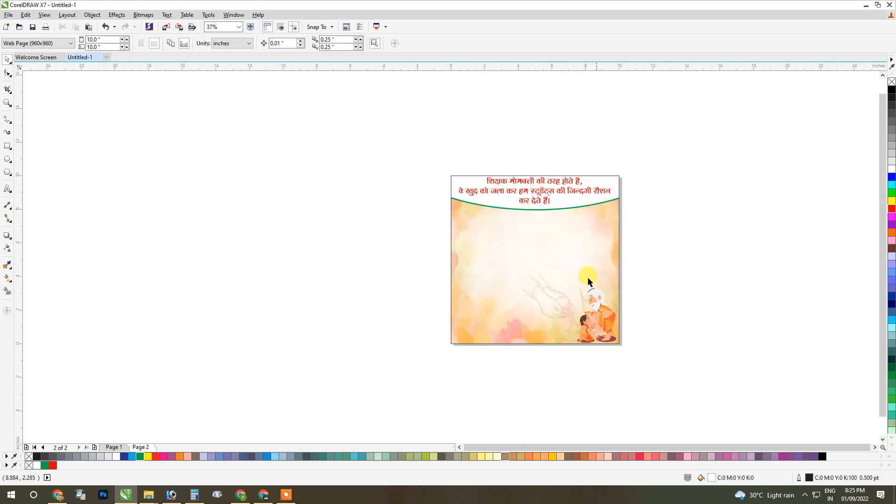
scroll(587, 276, "up", 1)
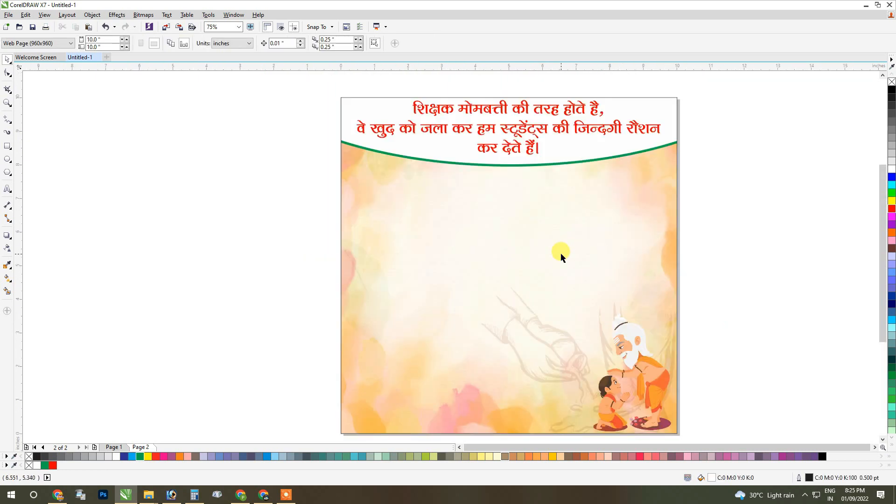
right_click(793, 167)
left_click(741, 216)
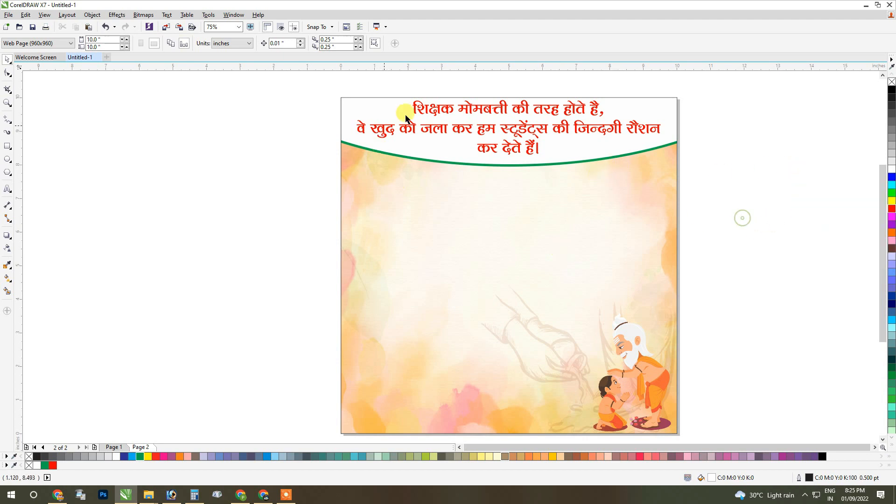
Duplicate the header quote below the green curve, with its centre at about X 4.94 in, Y 6.66 in.
left_click(458, 110)
left_click_drag(449, 108, 436, 191)
key("ctrl+z")
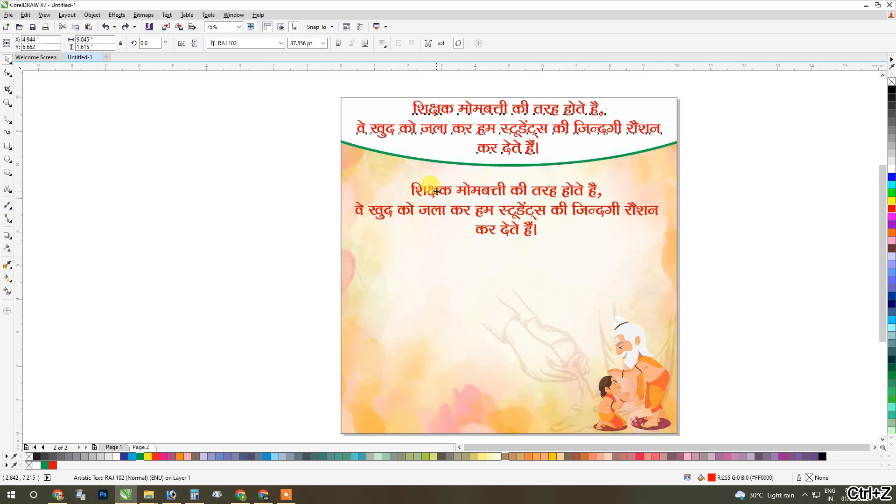
Replace the duplicated quote's wording with text beginning "पूर्व".
double_click(436, 189)
key("ctrl+a")
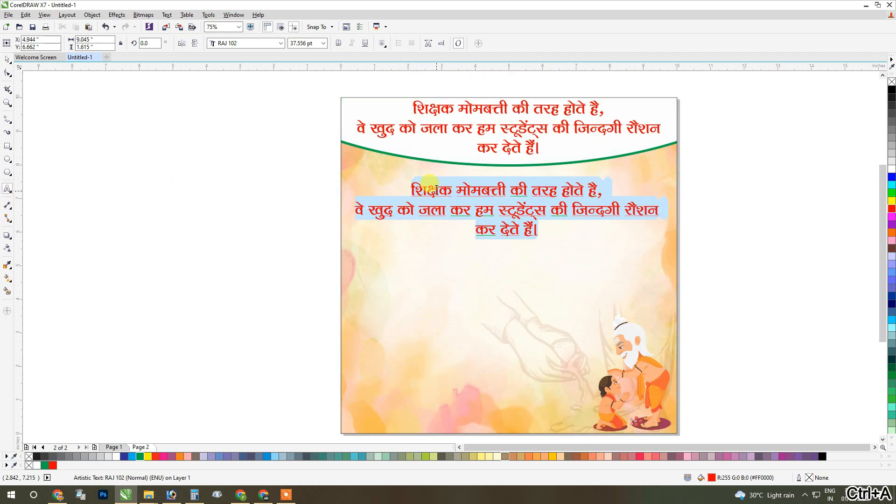
type("पूव")
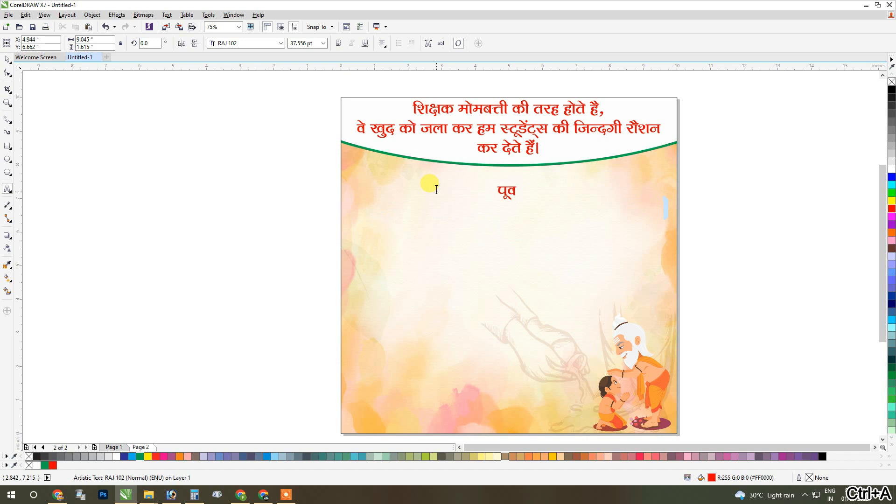
type("र्")
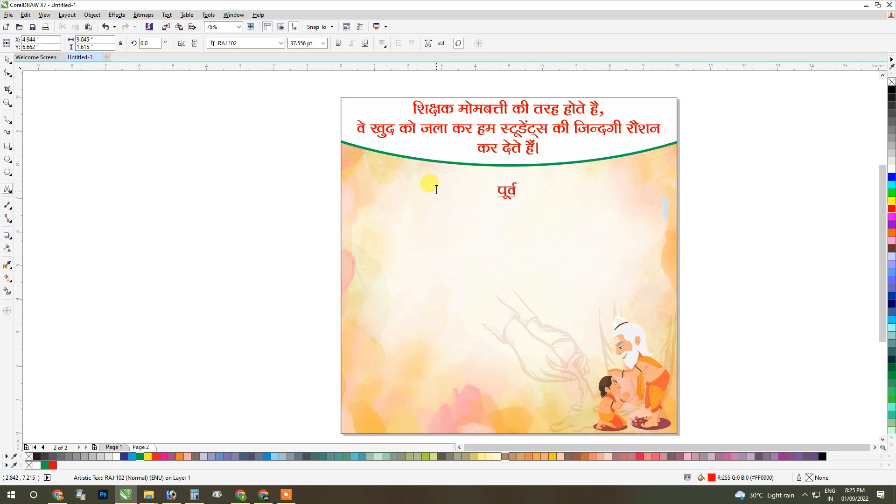
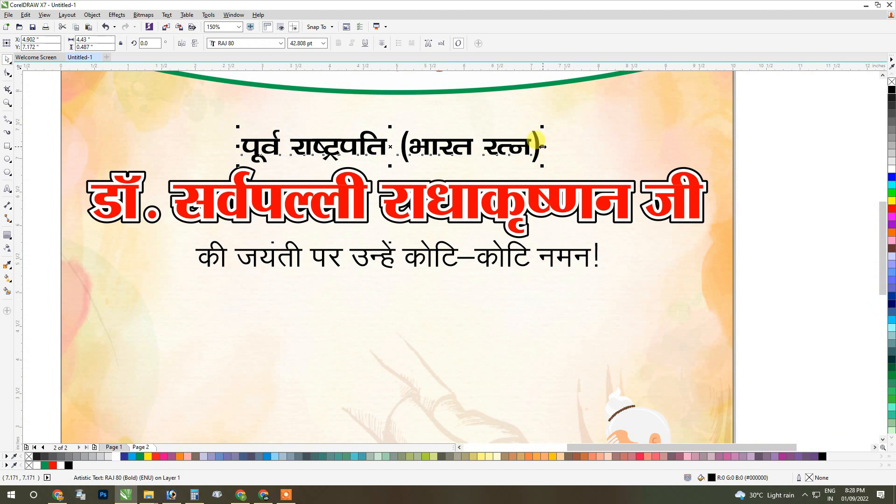
Centre the text "पूर्व राष्ट्रपति (भारत रत्न)" horizontally on the poster and deselect it.
left_click(595, 129, "shift")
key("c")
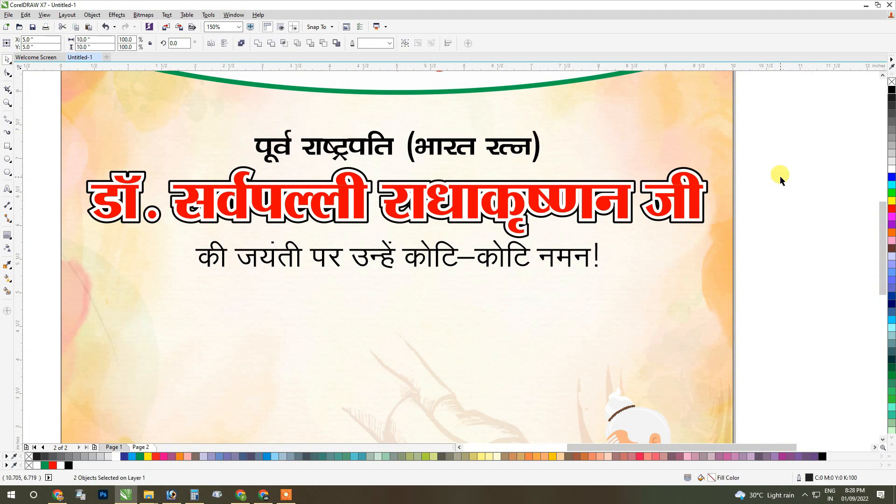
left_click(781, 179)
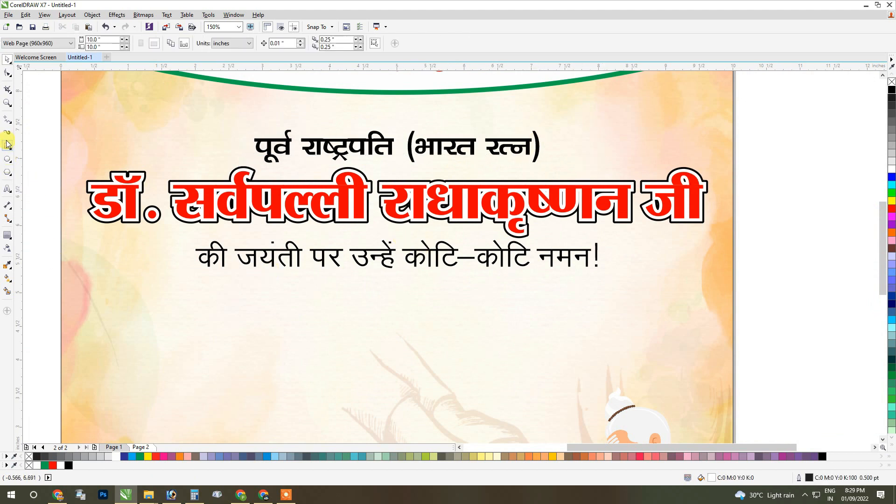
Draw a horizontal line about 5.56 in long below the "की जयंती पर" line and set its outline width to 1.5 pt.
left_click(8, 122)
left_click(20, 130)
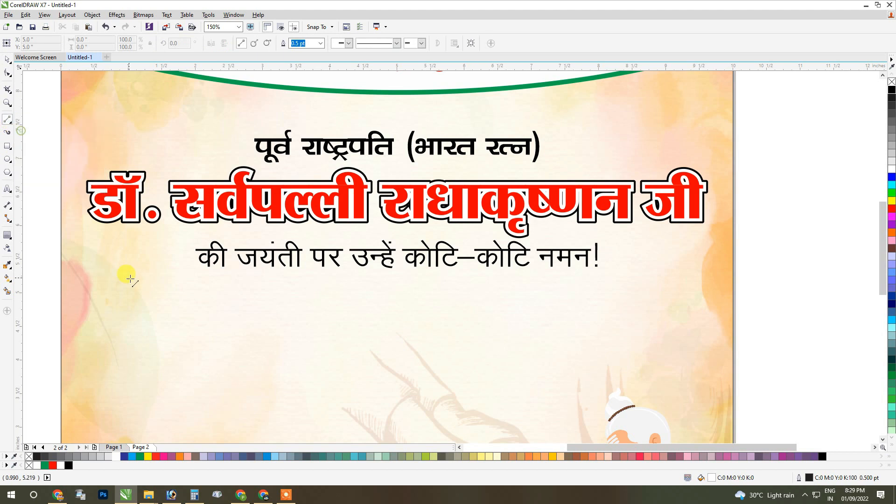
left_click_drag(209, 282, 583, 293)
left_click(9, 60)
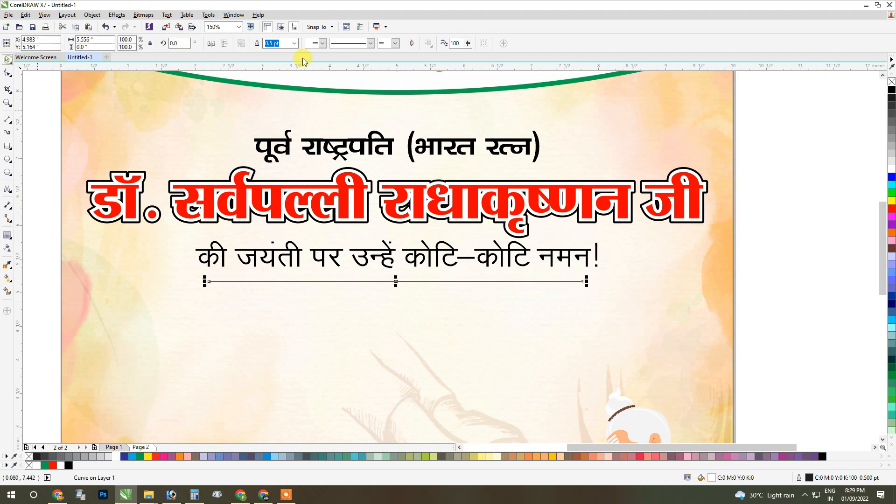
left_click(294, 43)
left_click(280, 95)
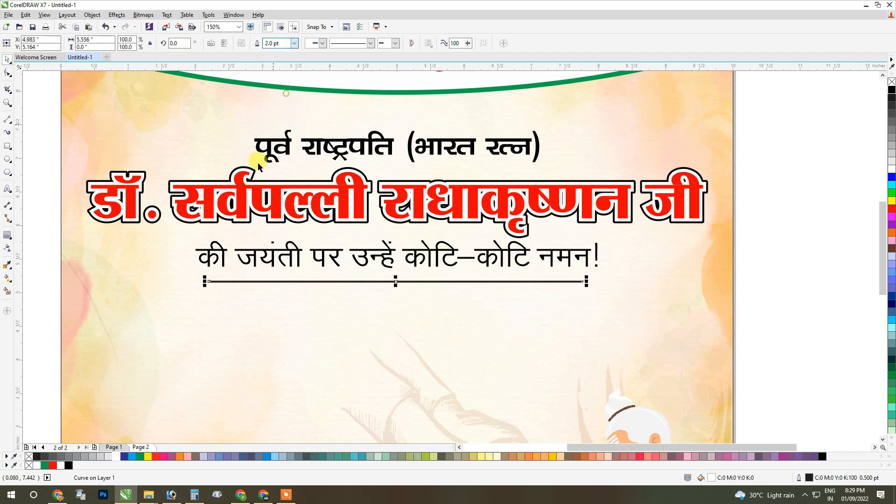
left_click(295, 43)
left_click(288, 86)
Recolour the line's outline, trying yellow and orange before choosing the amber shade #FEB100.
scroll(208, 279, "up", 2)
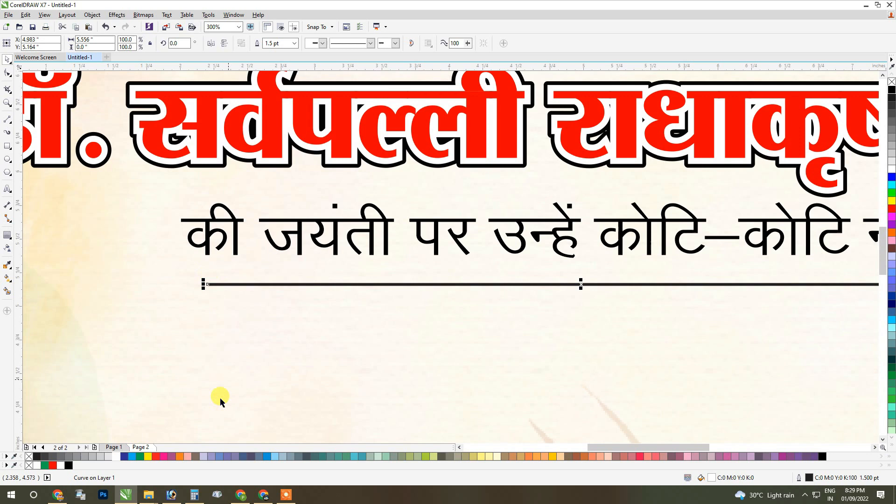
right_click(148, 456)
right_click(888, 201)
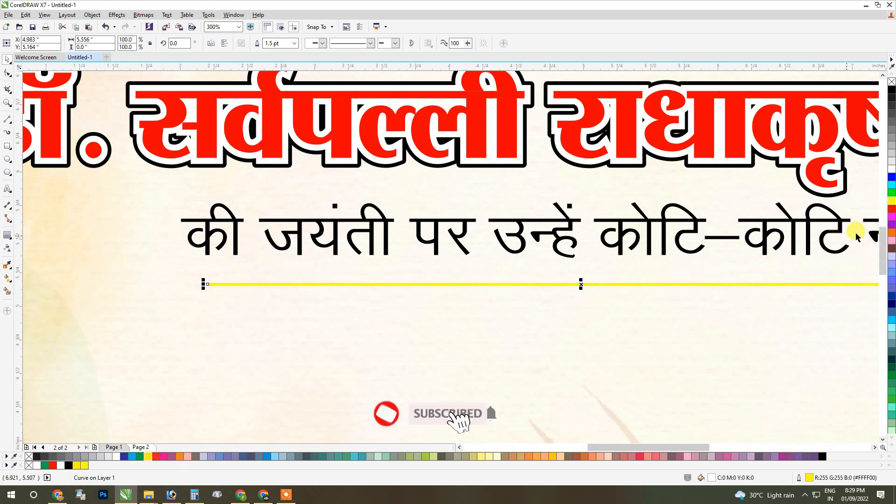
right_click(892, 232)
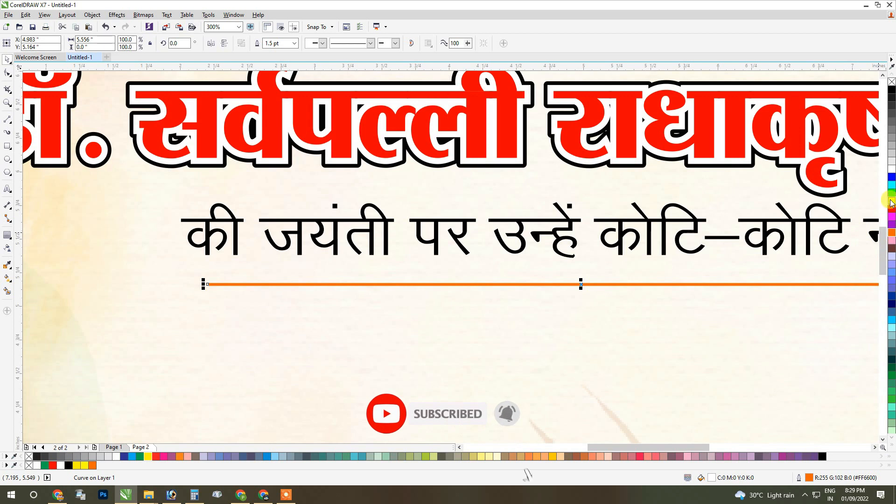
left_click_drag(891, 203, 874, 229)
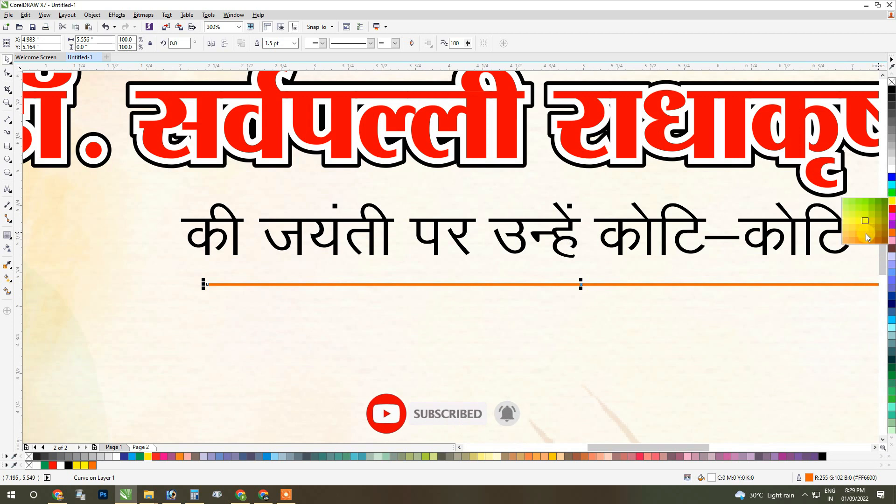
right_click(866, 237)
Centre the amber line horizontally on the poster and set its outline width to 2.0 pt.
left_click(607, 330, "shift")
scroll(441, 255, "down", 1)
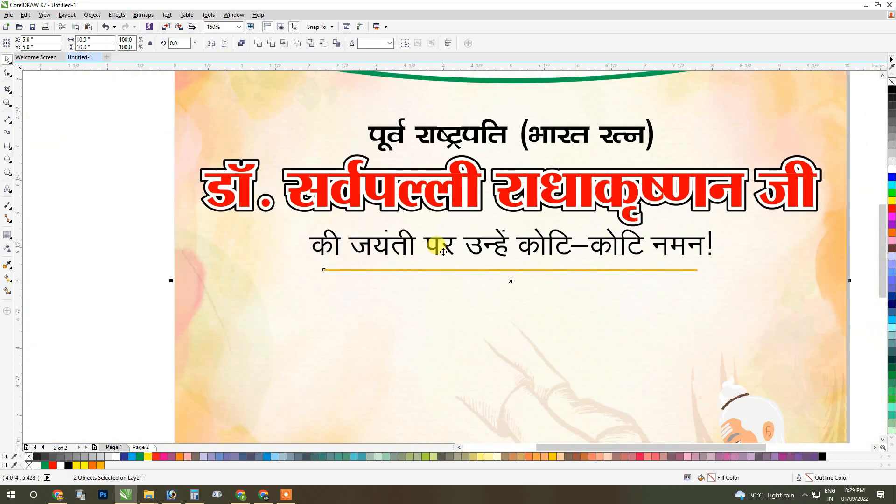
left_click(403, 247)
left_click(407, 257)
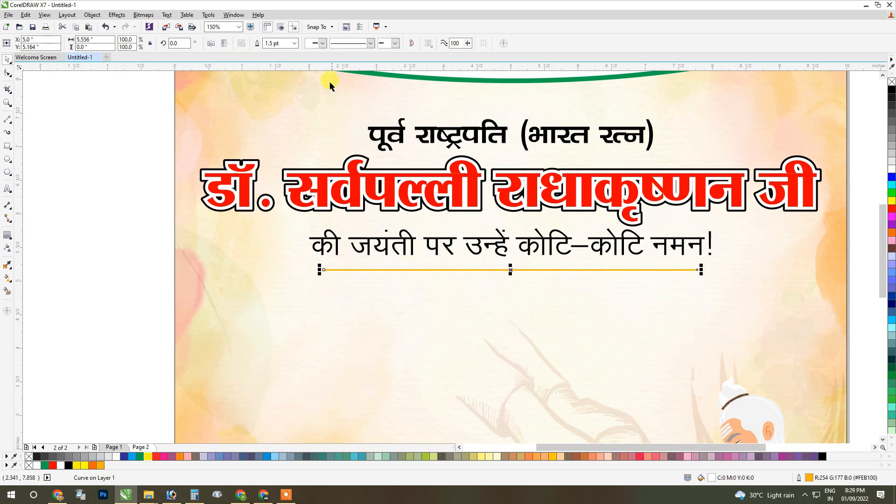
left_click(294, 43)
left_click(275, 93)
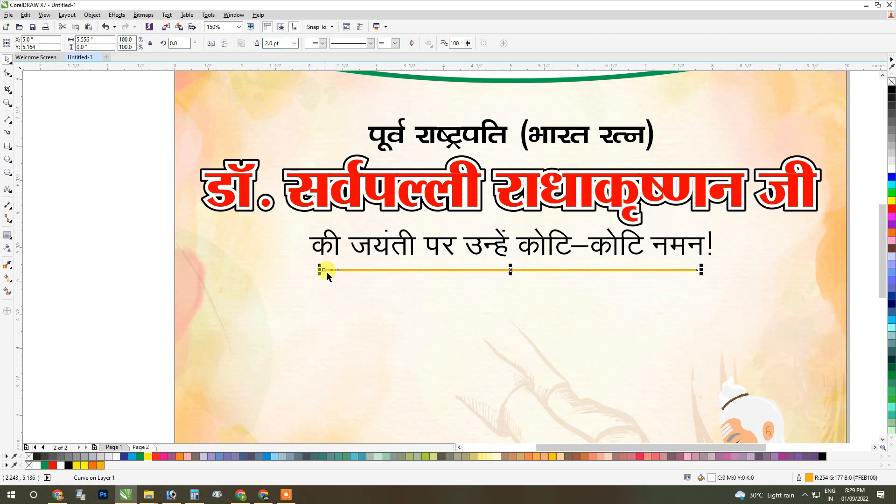
Draw a circle about 0.08 in across centred on the line's left end, filled with #FEB100 and without an outline.
scroll(321, 268, "up", 2)
left_click(7, 160)
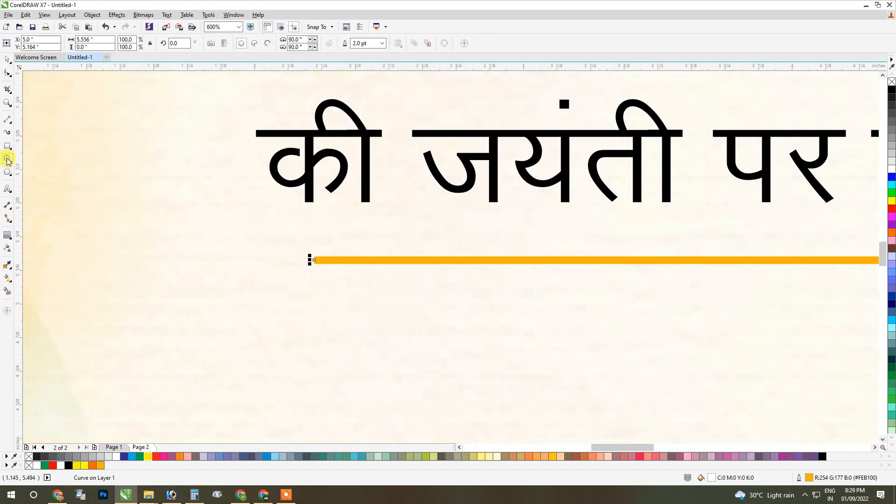
left_click_drag(320, 260, 334, 274)
key("ctrl+space")
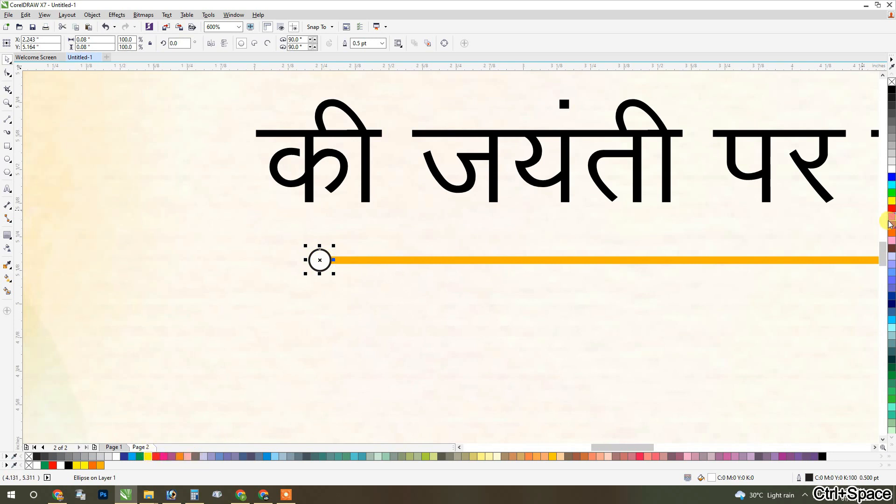
left_click(100, 465)
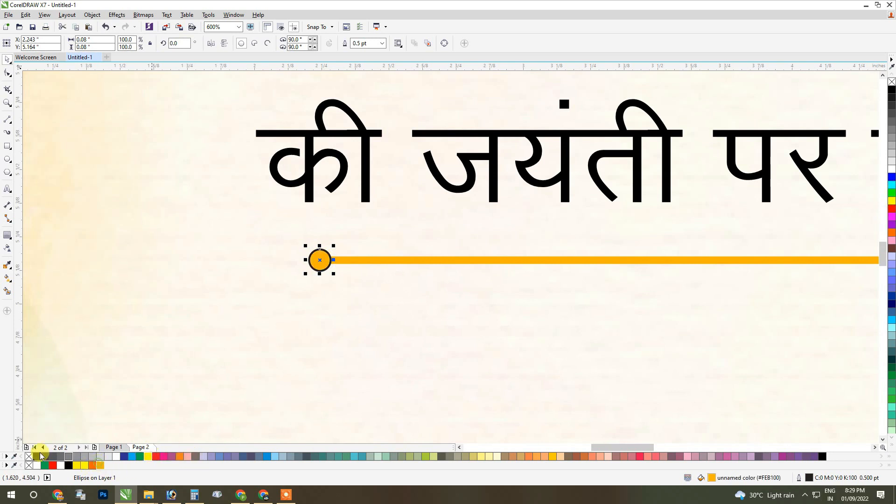
right_click(28, 456)
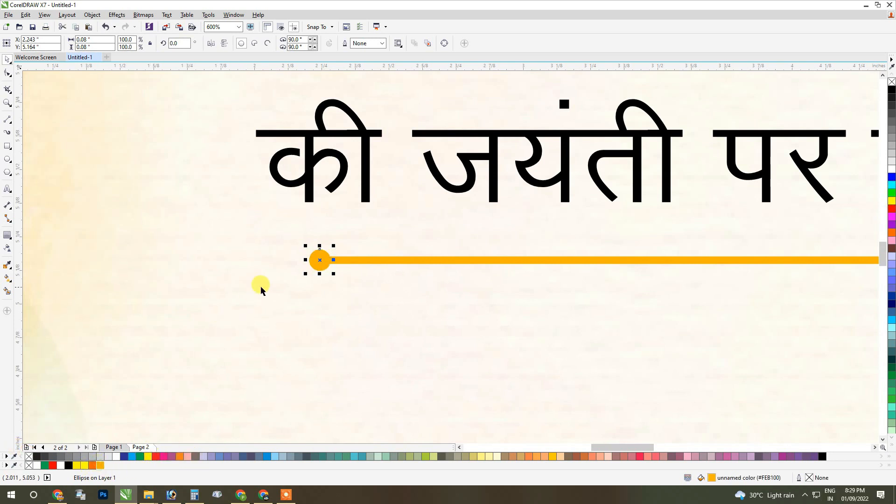
Copy the small amber circle to the line's opposite end and to its middle, aligning the middle copy with the line's centre.
left_click(366, 262, "shift")
scroll(292, 254, "down", 1)
left_click(305, 204)
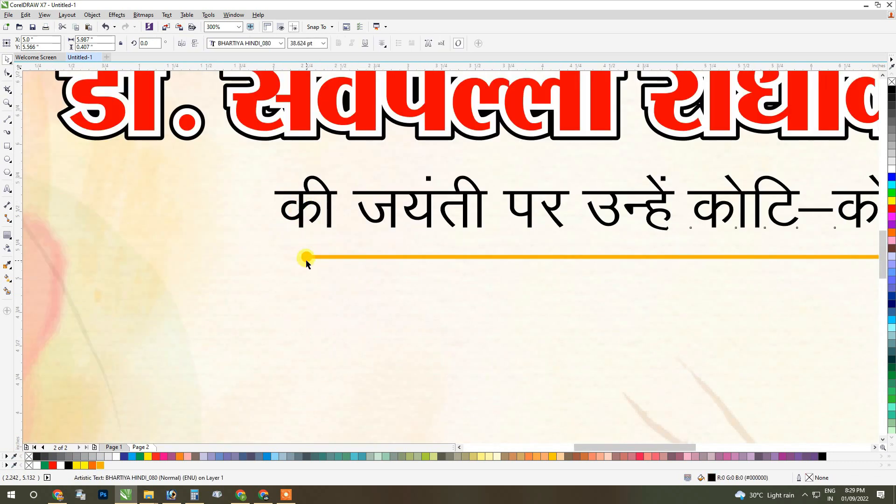
left_click_drag(307, 262, 709, 262)
scroll(612, 256, "down", 1)
scroll(612, 256, "up", 1)
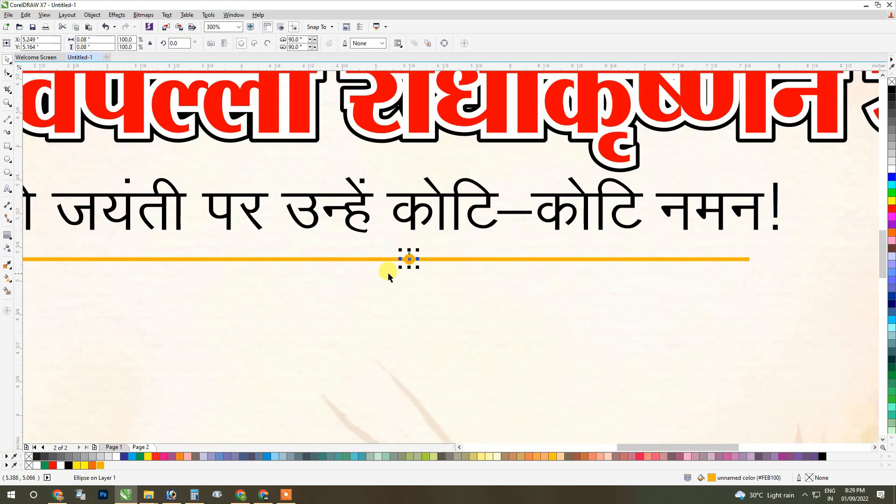
left_click_drag(409, 259, 451, 259)
left_click_drag(380, 259, 380, 259)
left_click(403, 259, "shift")
key("c")
left_click(422, 215)
left_click(377, 260)
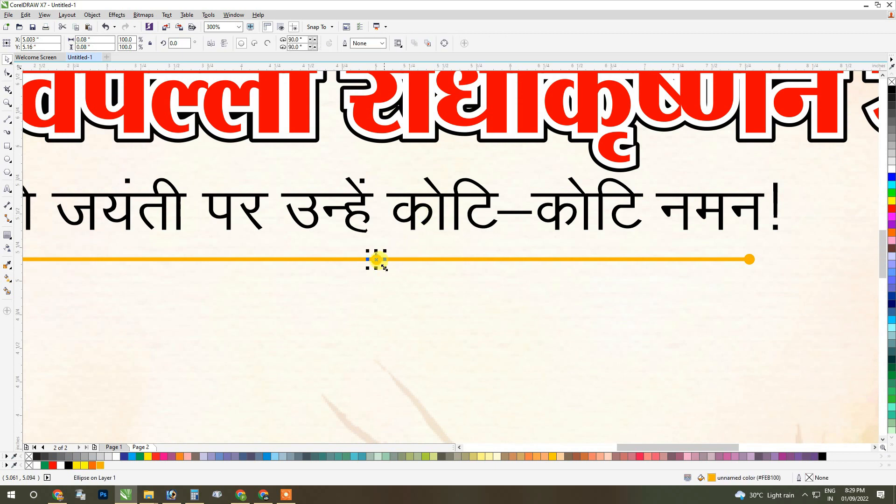
Enlarge the middle circle to about 0.146 in across, keeping it centred on the line.
scroll(384, 267, "up", 2)
left_click_drag(369, 253, 405, 290)
scroll(418, 275, "down", 4)
scroll(373, 283, "up", 2)
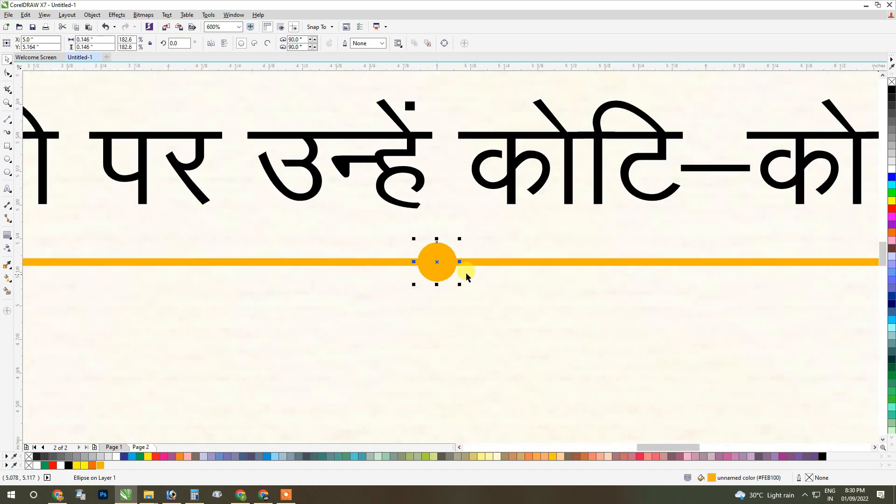
Add a smaller copy, about 0.099 in across, touching the middle circle's left side and vertically aligned with it.
left_click_drag(459, 261, 407, 262)
right_click(396, 262)
scroll(373, 276, "up", 1)
left_click(476, 260, "shift")
key("e")
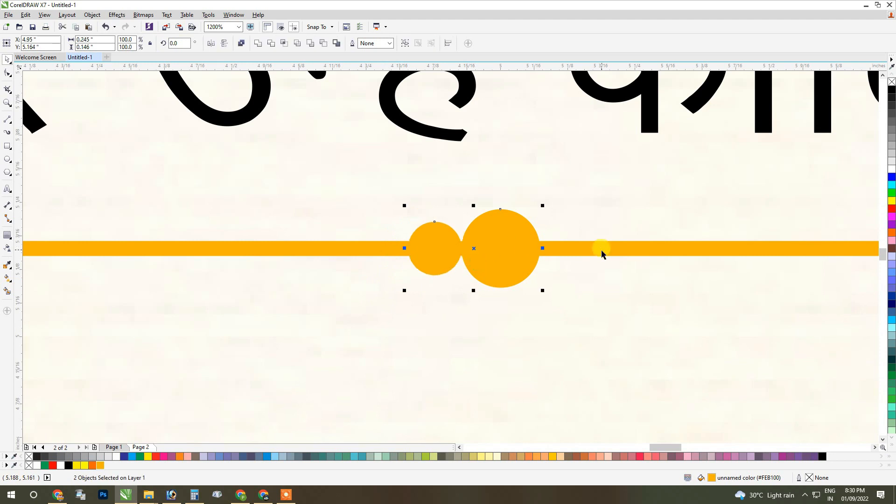
left_click(604, 264)
left_click(411, 249)
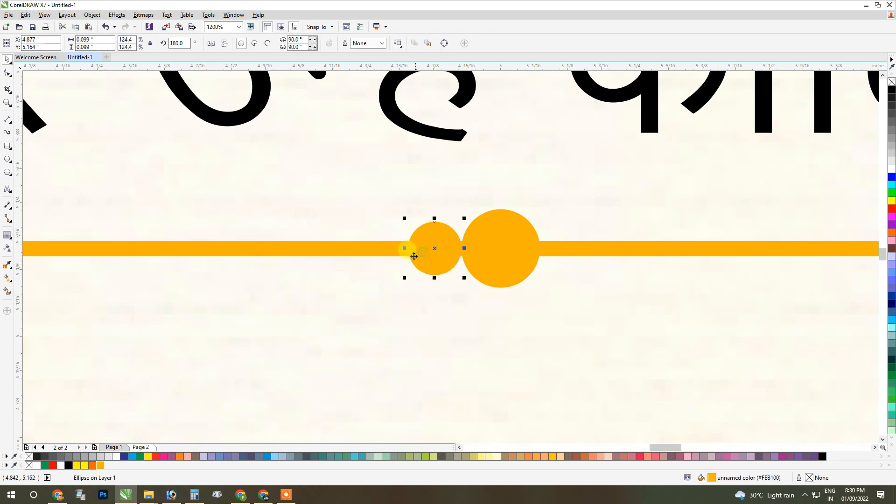
left_click_drag(405, 249, 545, 258)
right_click(545, 259)
key("ctrl+z")
Copy the 0.099 in circle to the opposite side of the middle circle, at about X 5.143 in.
left_click_drag(405, 248, 566, 253)
right_click(470, 251)
left_click_drag(448, 253, 436, 248)
left_click(421, 248)
left_click(570, 251)
scroll(464, 249, "down", 7)
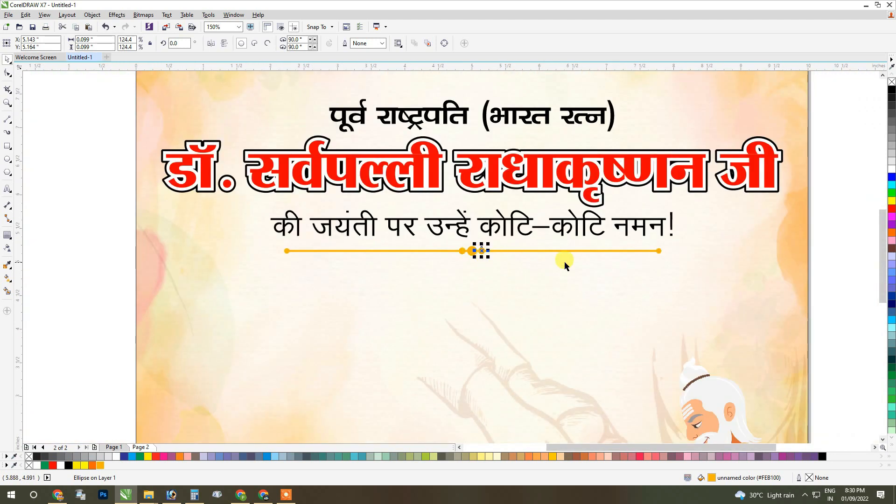
left_click(468, 260)
left_click_drag(327, 236, 461, 263)
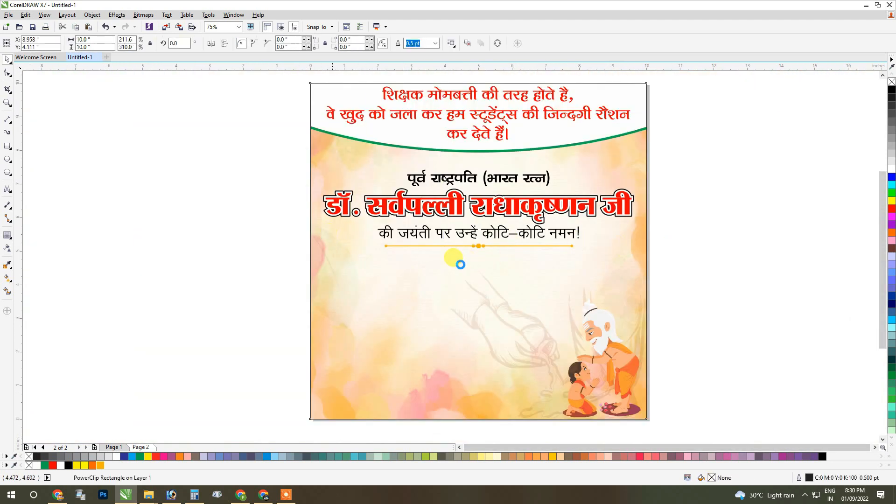
key("ctrl+z")
Group the amber line with its five circles and narrow the group to about 5.53 in wide about its centre.
mouse_move(284, 246)
left_mouse_down()
mouse_move(561, 290)
mouse_move(596, 290)
mouse_move(468, 268)
mouse_move(607, 274)
left_mouse_up()
key("ctrl+g")
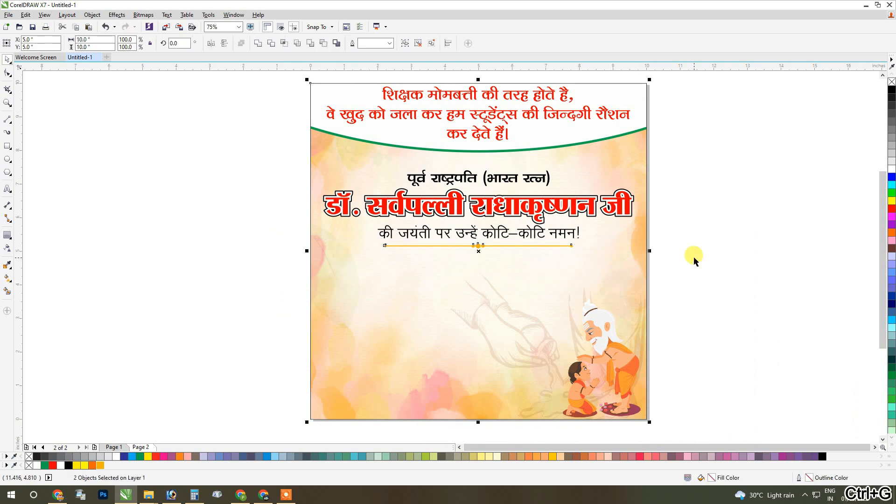
scroll(435, 246, "up", 2)
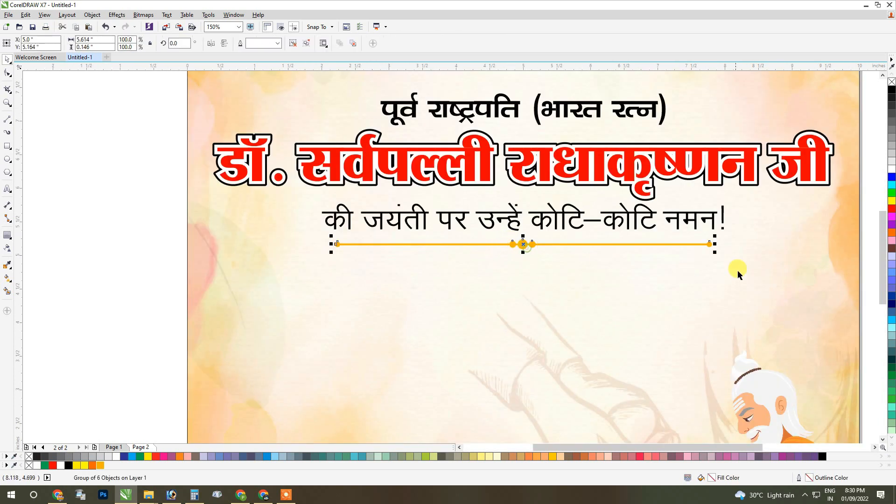
left_click_drag(715, 246, 710, 246)
scroll(525, 238, "down", 2)
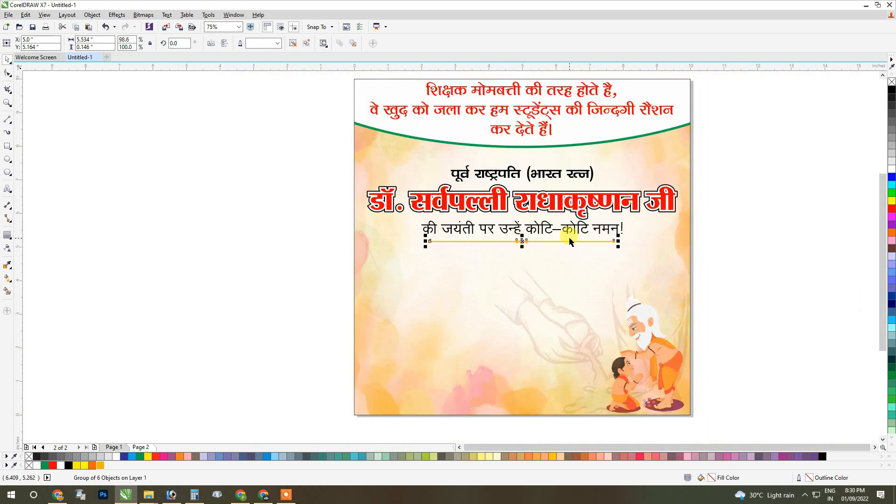
scroll(520, 231, "down", 1)
scroll(554, 265, "up", 2)
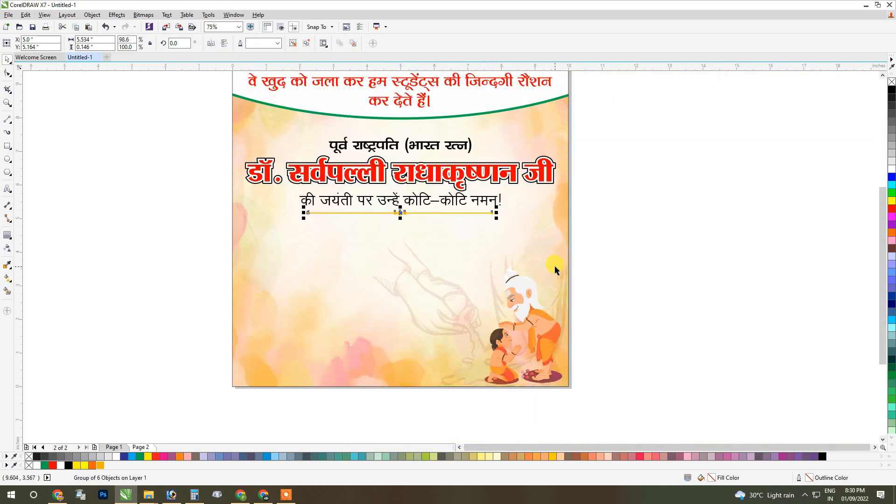
Import the portrait sarvepalli-radhakrishnan-transparent-images.psd, accept losing its layer styles, and place it beside the poster.
left_click(710, 205)
right_click(711, 205)
left_click(723, 241)
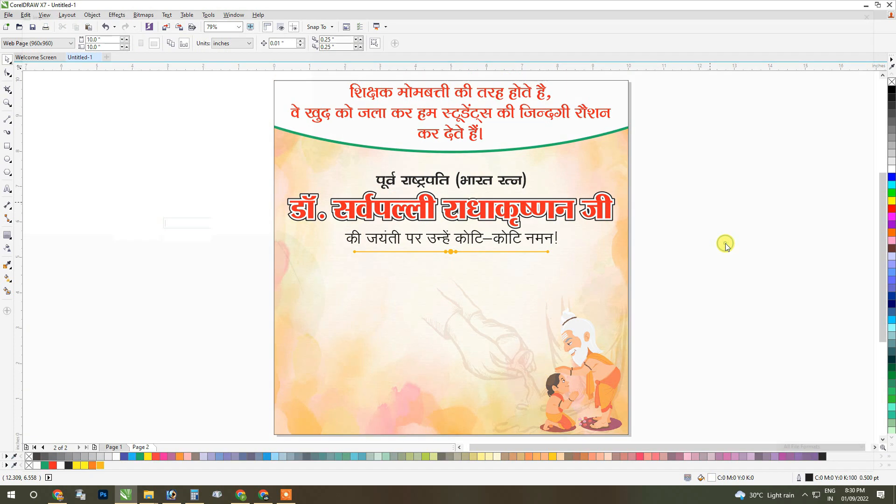
left_click(312, 95)
double_click(312, 94)
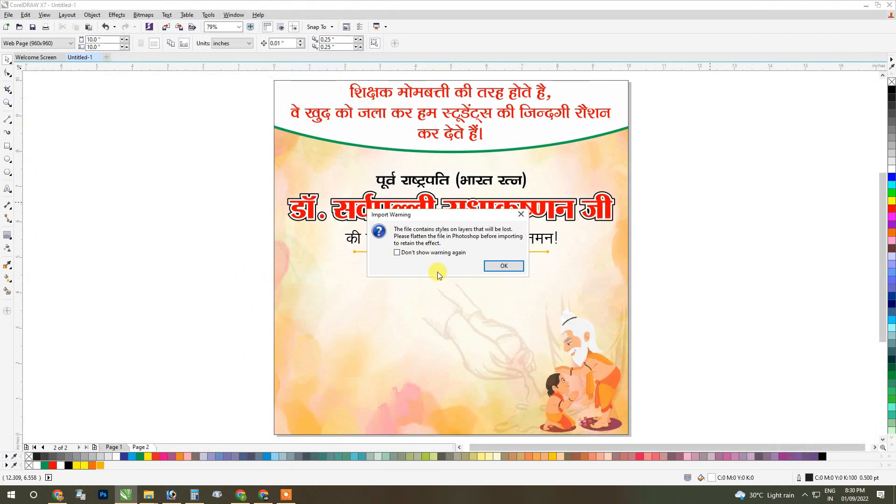
left_click(498, 268)
left_click(737, 192)
Move the portrait onto the poster and align it flush with the background's bottom and left edges.
left_click_drag(770, 239, 352, 322)
left_click(464, 344, "shift")
key("b")
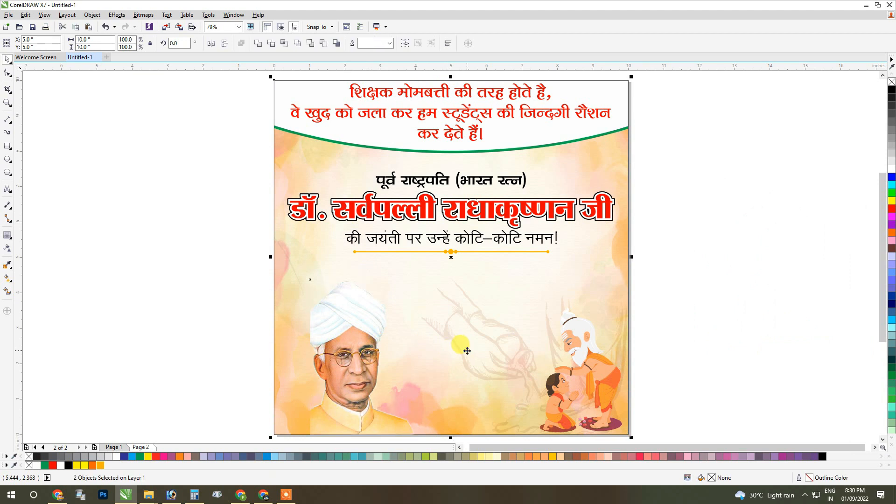
key("l")
left_click(209, 320)
Enlarge the portrait proportionally from the poster's lower-left corner and deselect it.
left_click(332, 316)
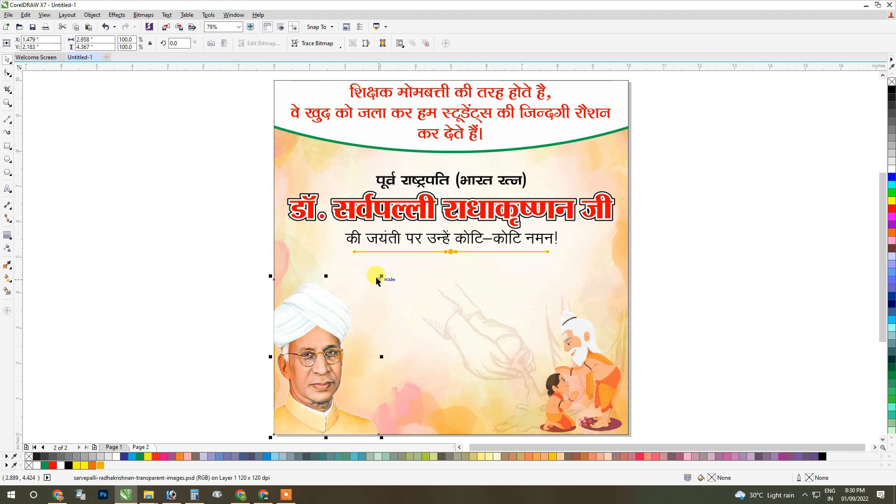
left_click_drag(382, 276, 398, 252)
left_click(712, 264)
scroll(450, 284, "down", 1)
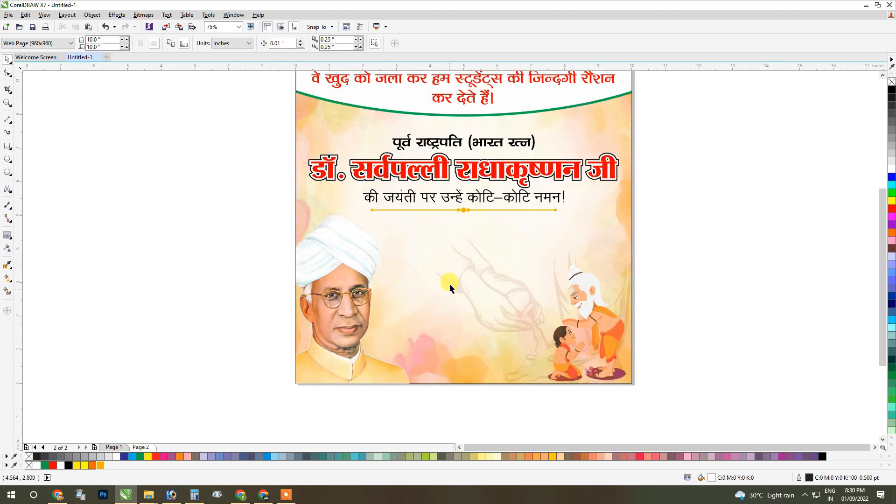
Duplicate the black "की जयंती पर उन्हें कोटि–कोटि नमन!" line into the empty area below the amber divider and select its text.
left_click_drag(466, 175, 463, 187)
key("ctrl+z")
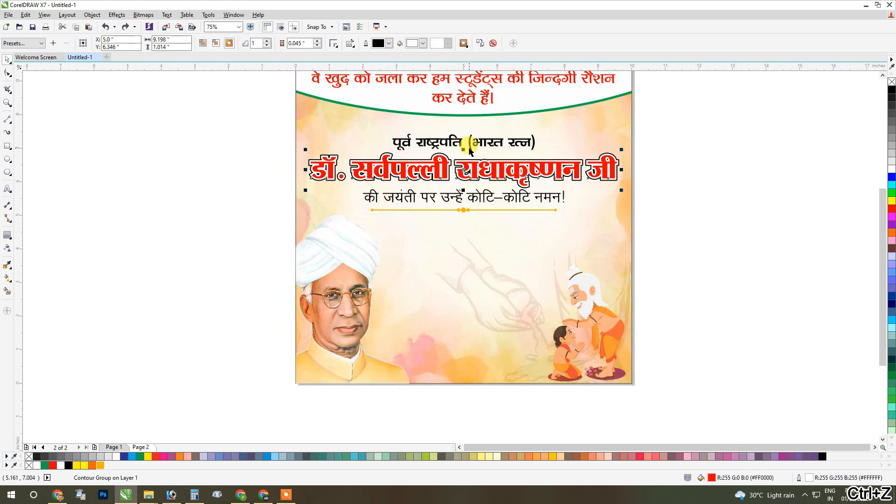
left_click_drag(460, 196, 465, 254)
right_click(465, 253)
double_click(464, 252)
key("ctrl+a")
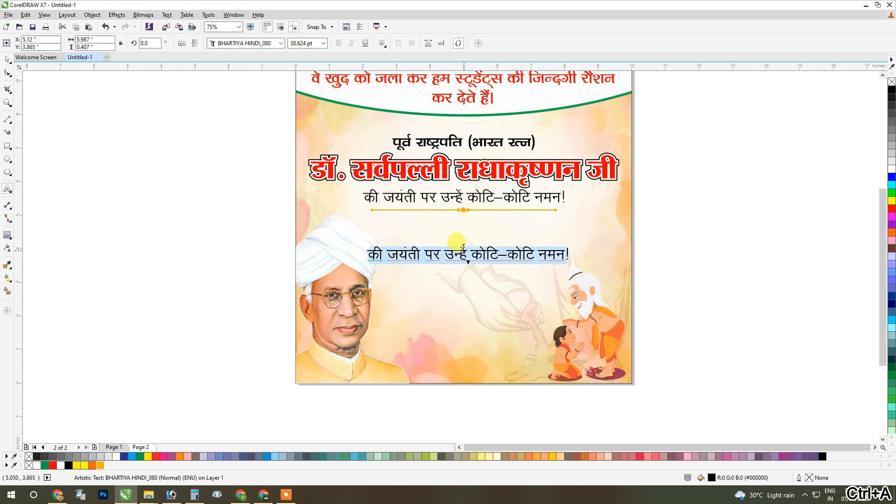
Set the duplicated line's font to AMS Chhatrapati.
left_click(241, 43)
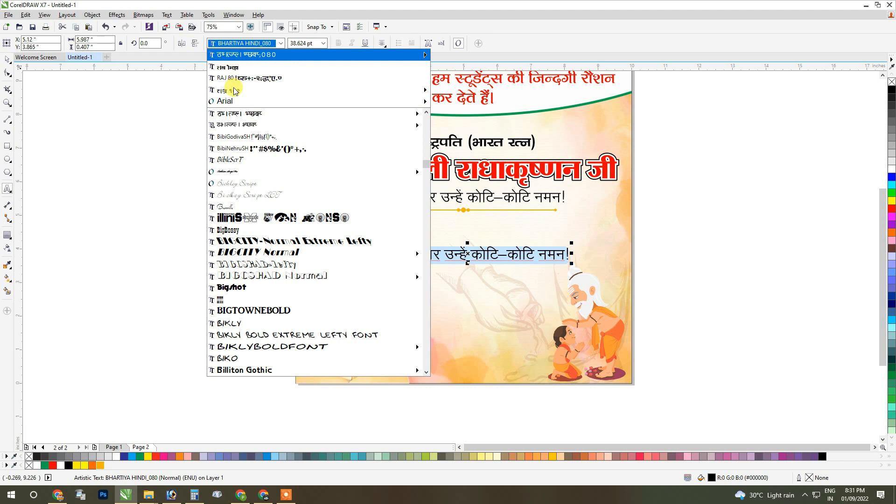
mouse_move(235, 90)
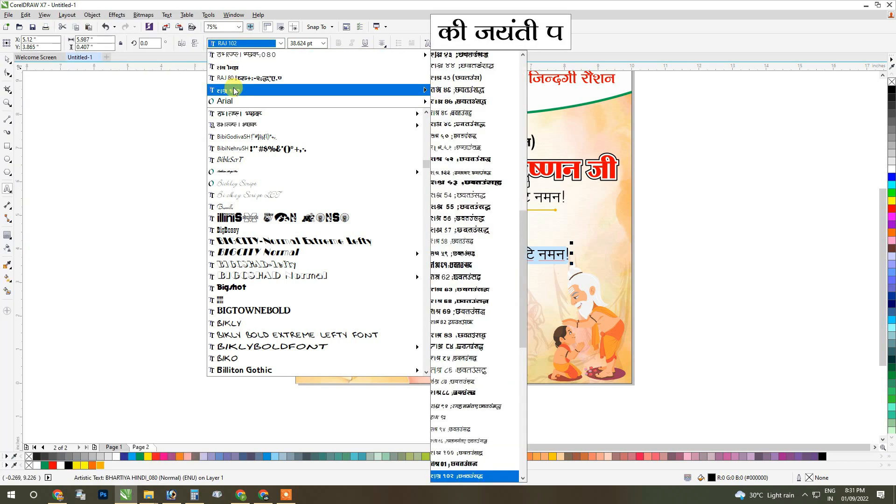
type("AMS Bindu Rekha 1 Bol")
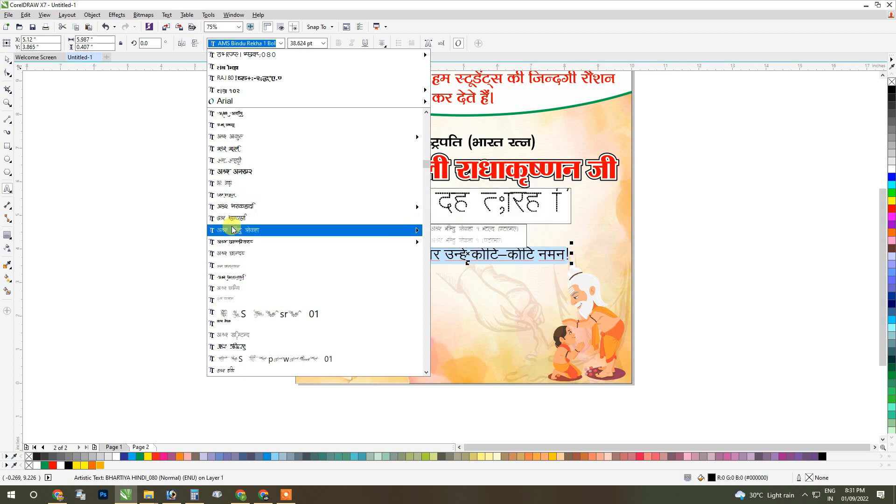
mouse_move(235, 246)
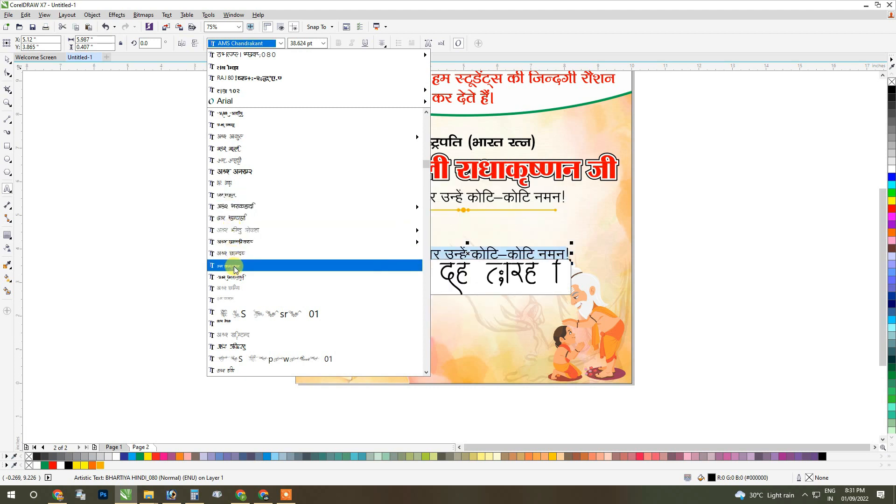
left_click(234, 279)
Replace the duplicated line's text with "शिक्षक दिवस" in the AMS Gourav Bold font.
left_click(413, 256)
key("ctrl+a")
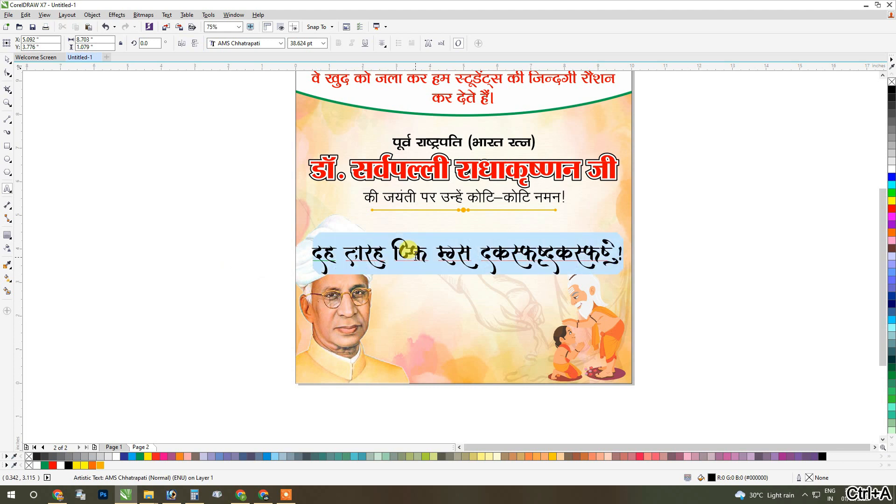
type("'")
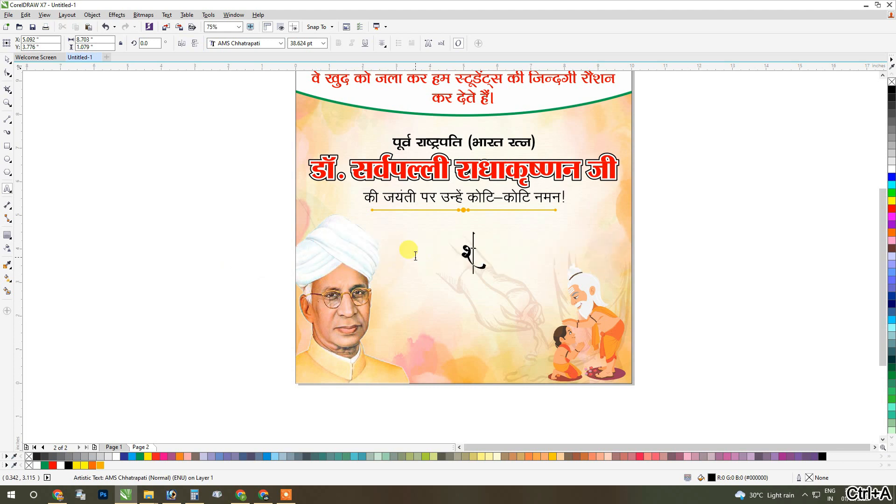
key("Left")
type("_")
key("BackSpace")
type("_")
key("BackSpace")
type("'")
key("BackSpace")
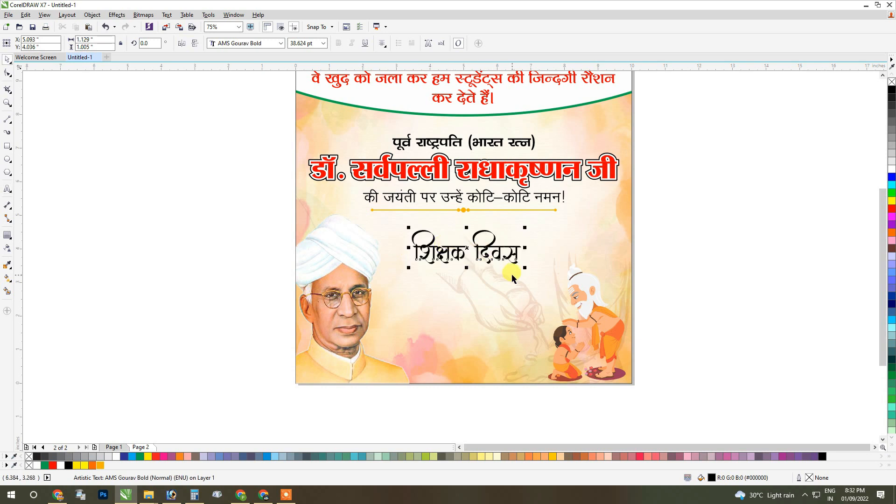
Enlarge the "शिक्षक दिवस" heading proportionally to about 6.92 in wide and place it beside the portrait.
left_click_drag(525, 268, 620, 299)
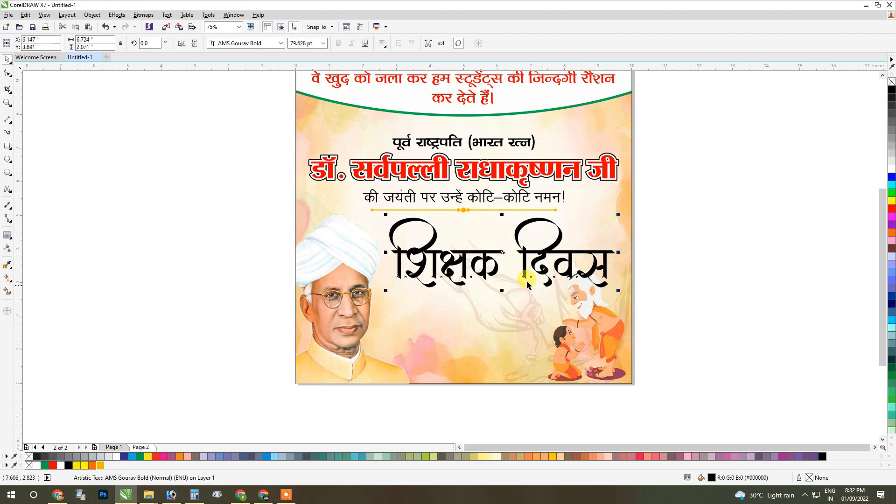
left_click_drag(426, 256, 427, 255)
left_click_drag(620, 293, 627, 296)
Reduce the guru-and-child illustration proportionally in the poster's lower-right corner so it fits below the heading, and deselect it.
left_click(593, 318)
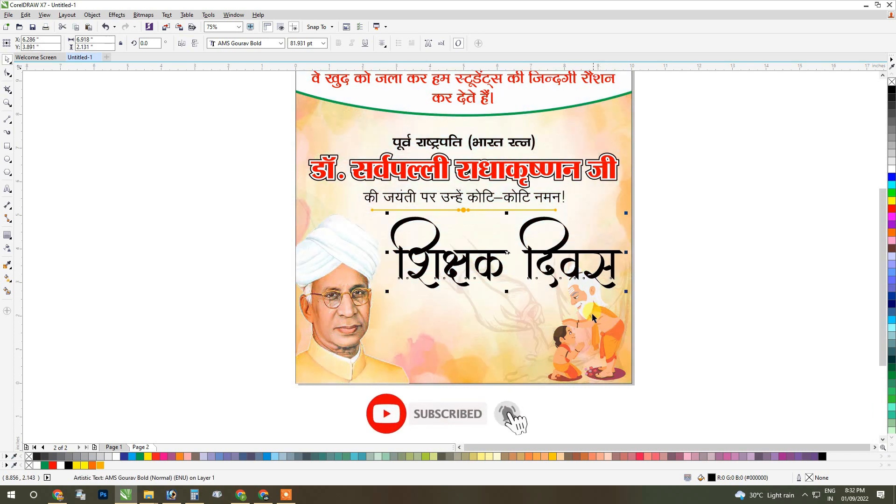
left_click_drag(629, 259, 613, 284)
scroll(598, 327, "up", 1)
left_click_drag(596, 326, 629, 327)
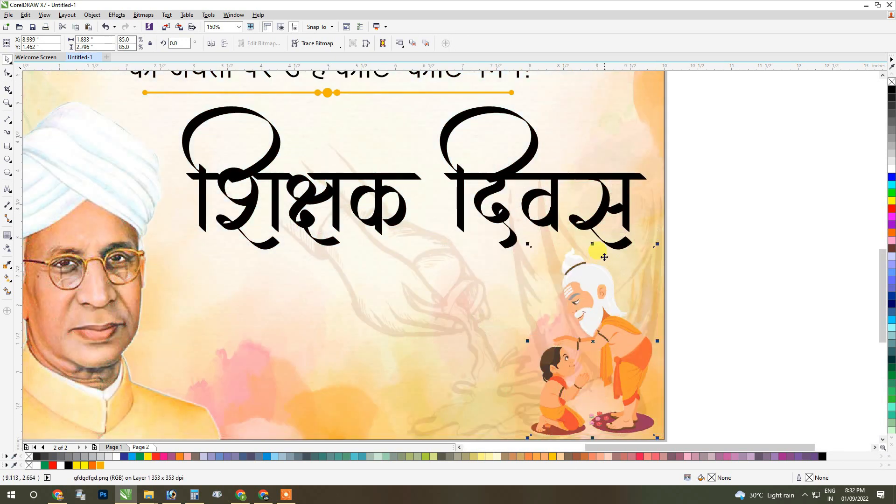
left_click_drag(593, 244, 593, 250)
left_click_drag(527, 251, 518, 237)
scroll(652, 280, "down", 1)
left_click(702, 268)
Enlarge the "शिक्षक दिवस" heading proportionally to about 7.28 in wide, filling the space between portrait and poster edge.
scroll(552, 214, "up", 1)
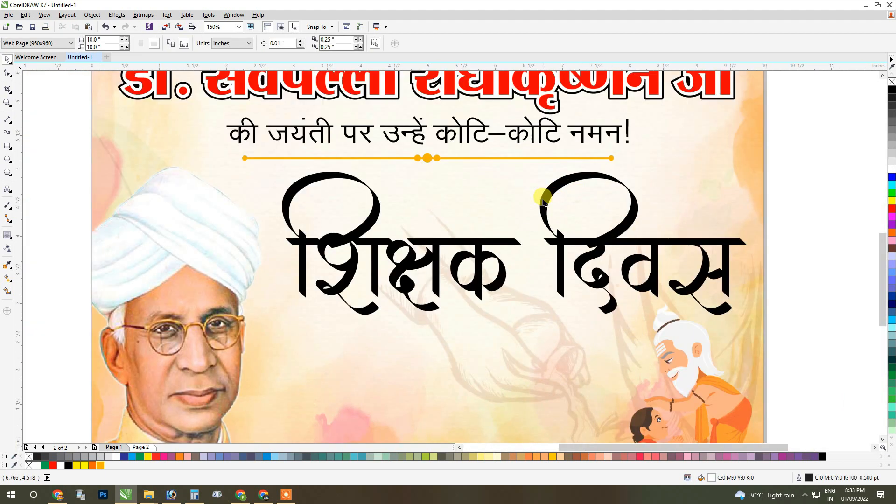
left_click(537, 194)
left_click_drag(547, 184, 547, 185)
left_click_drag(280, 313, 260, 310)
left_click_drag(290, 248, 292, 247)
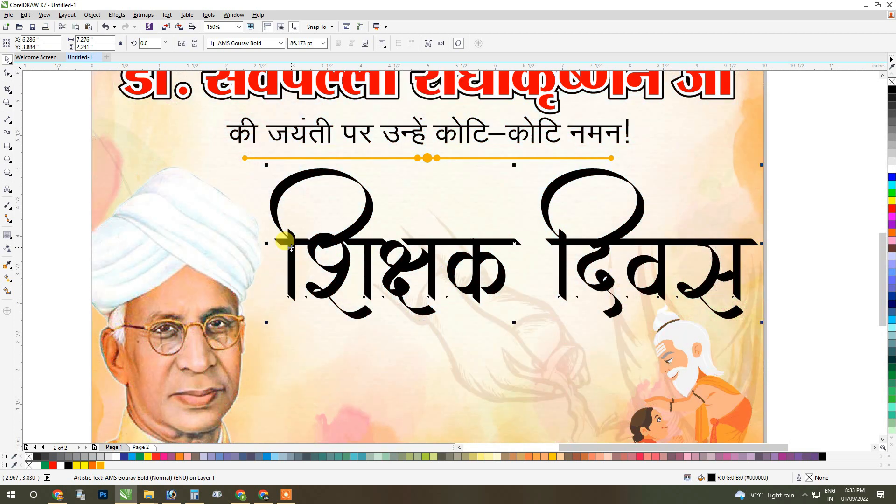
Fill the "शिक्षक दिवस" heading with red and convert it to a linear fountain fill running downward at about 267.1°.
left_click(890, 209)
key("F3")
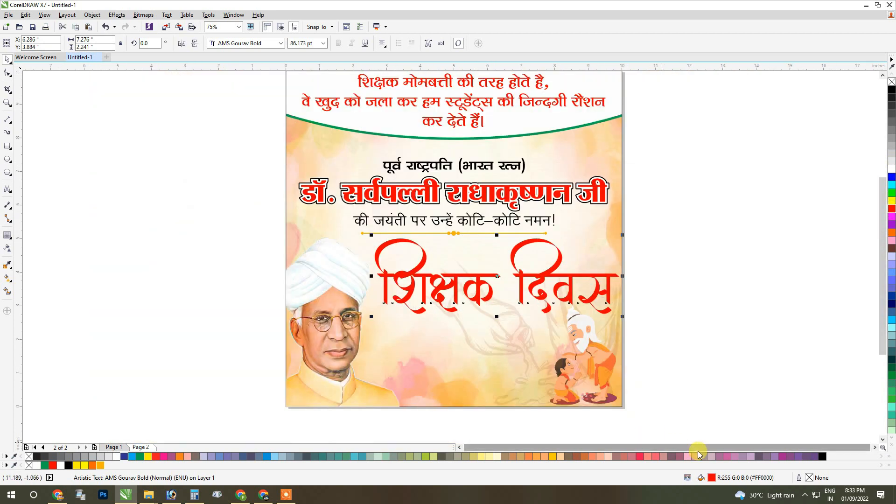
double_click(712, 479)
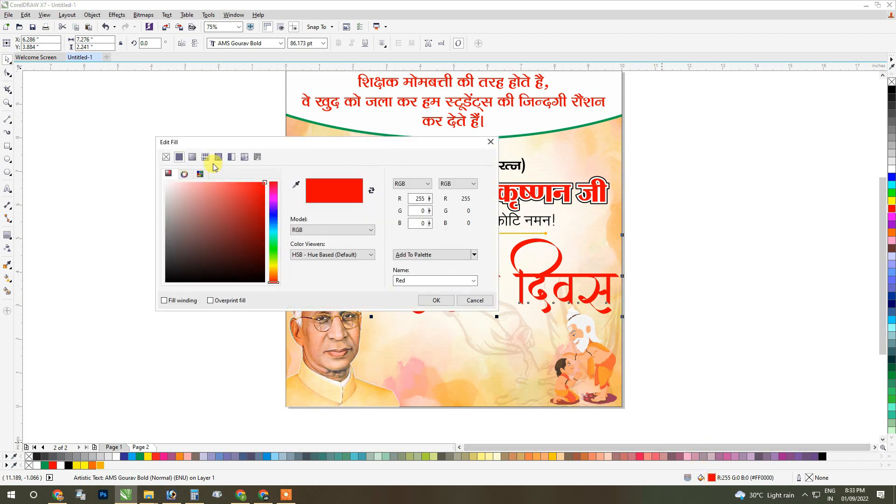
left_click(192, 156)
left_click_drag(220, 223, 203, 267)
Set the fountain fill's end colour to dark red, about C33 M99 Y100 K51, and apply the fill to the heading.
left_click(284, 253)
left_click(282, 252)
left_click(177, 283)
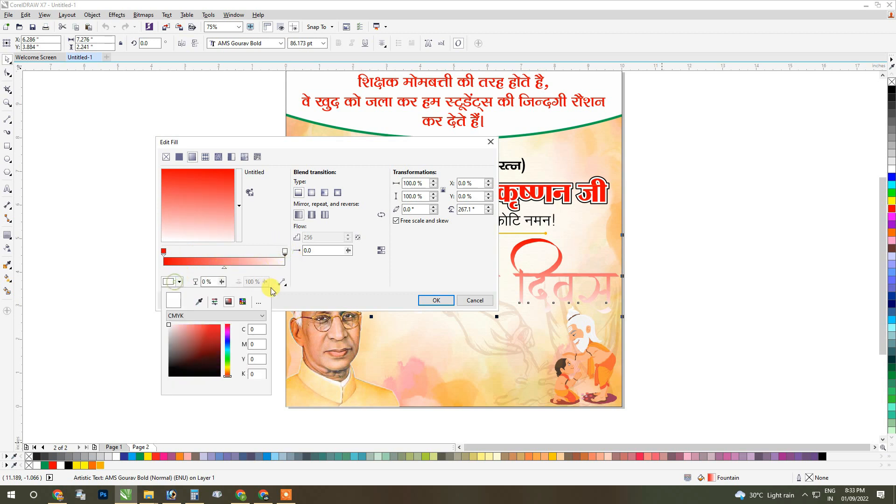
left_click(219, 349)
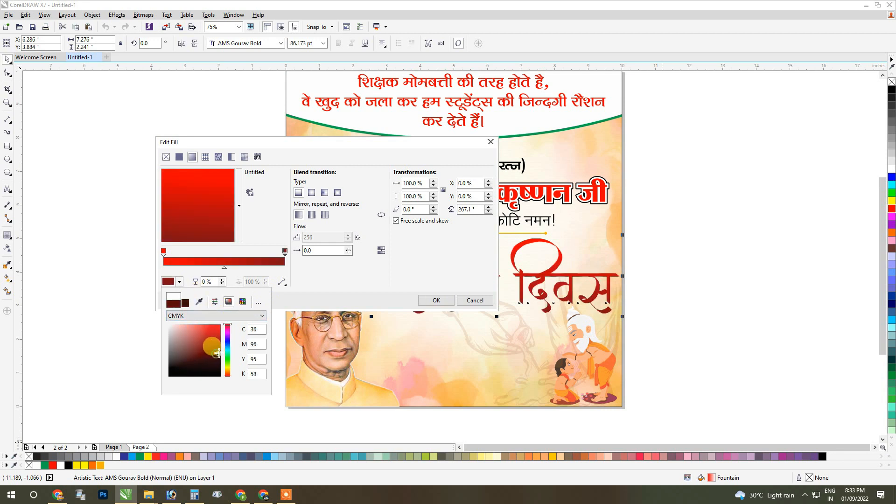
left_click_drag(218, 352, 221, 357)
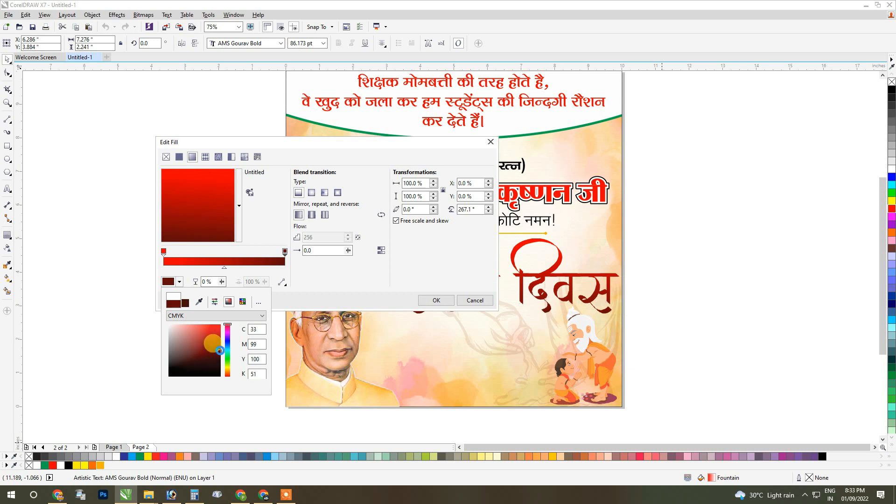
left_click(374, 293)
left_click(436, 301)
Give the heading a white 8 pt outline with rounded corners, placed behind the fill and scaling with the object.
scroll(620, 299, "up", 2)
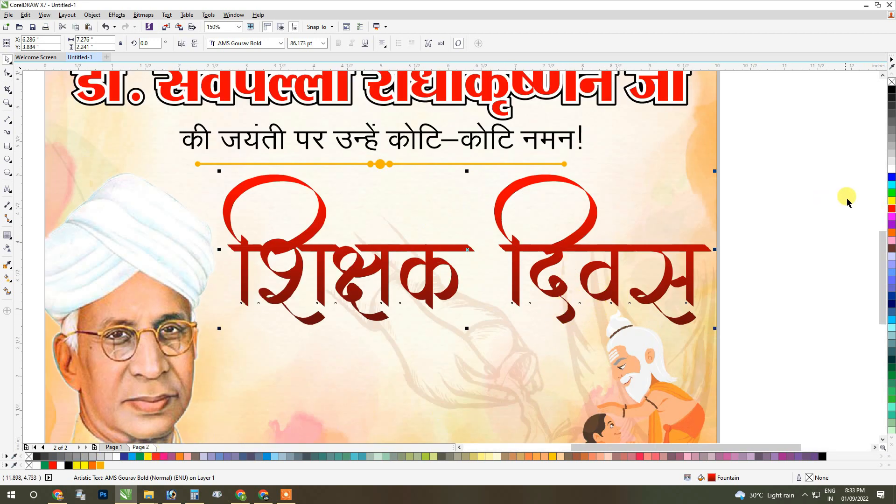
right_click(892, 169)
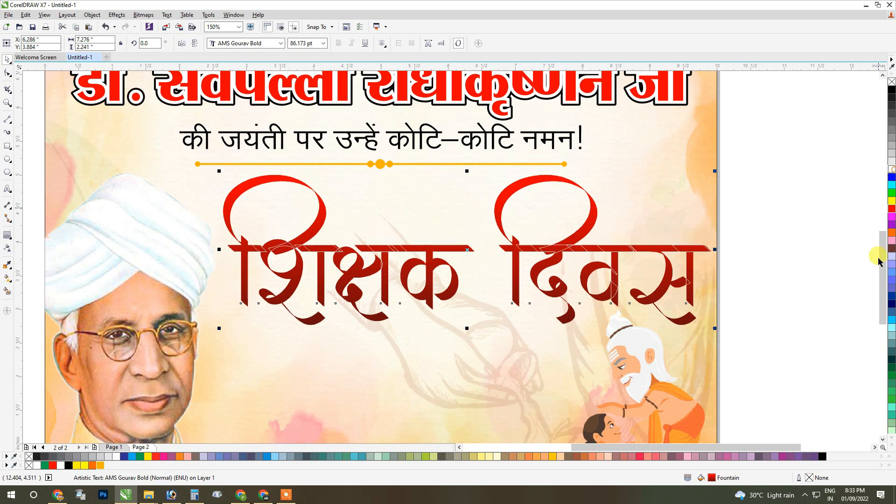
double_click(804, 479)
left_click(387, 186)
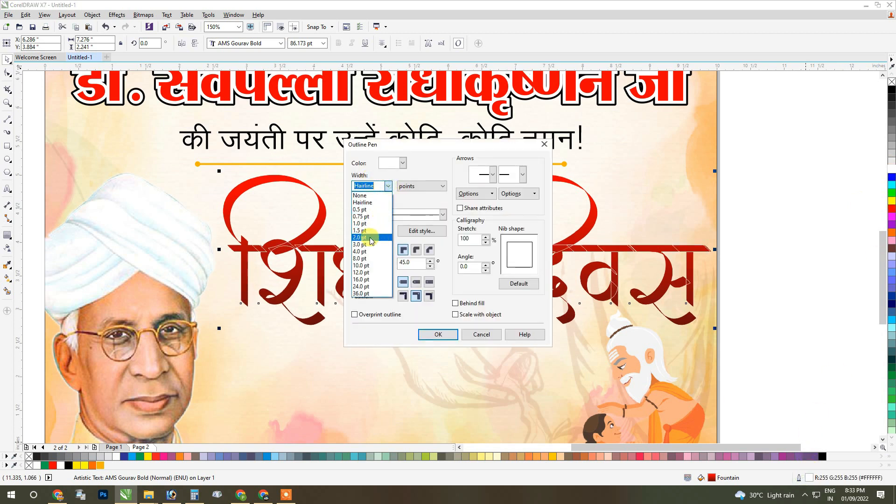
left_click(369, 258)
left_click(416, 250)
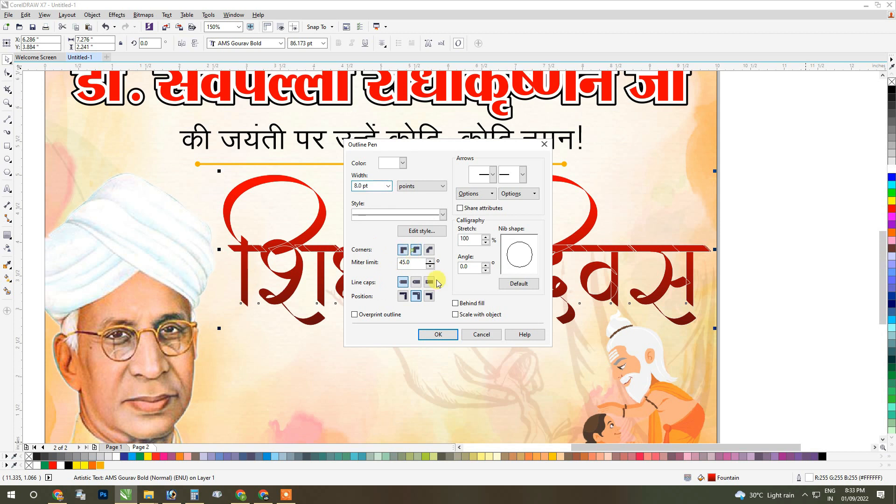
left_click(445, 335)
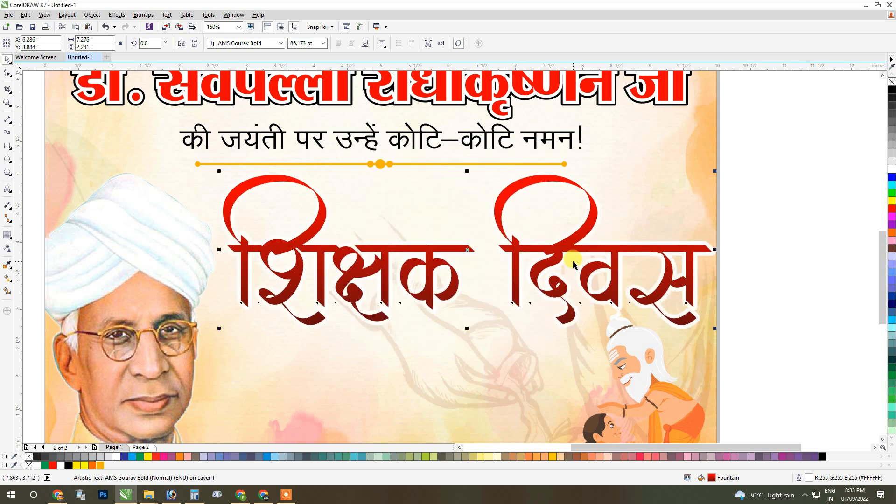
Reduce the width of the heading's white outline.
double_click(808, 479)
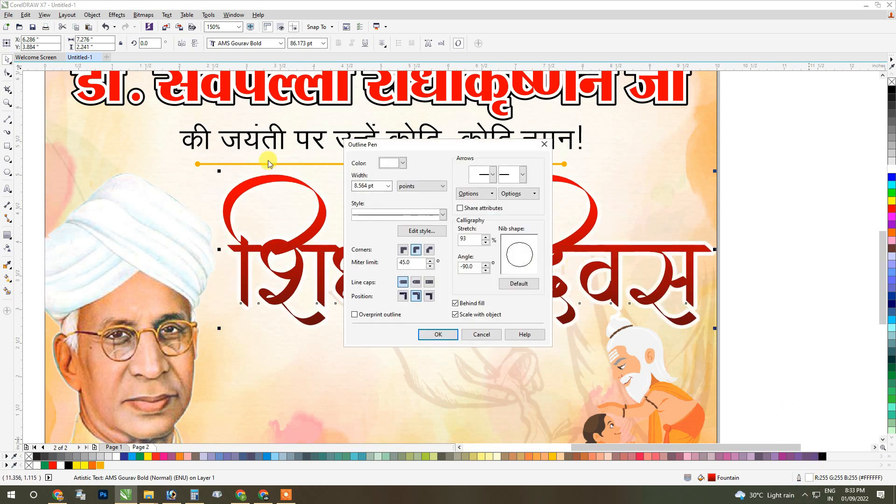
left_click(388, 186)
left_click(386, 209)
left_click(422, 330)
left_click(544, 294)
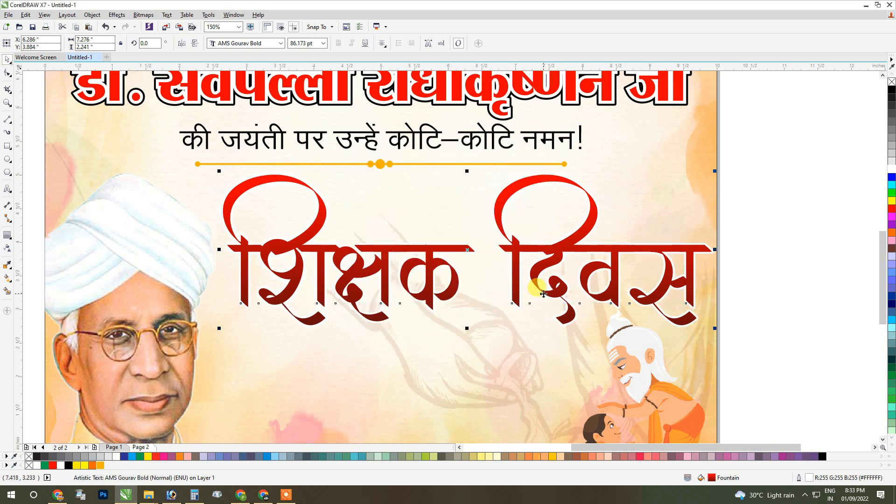
Move the "शिक्षक दिवस" heading slightly upward and deselect it.
scroll(577, 182, "up", 2)
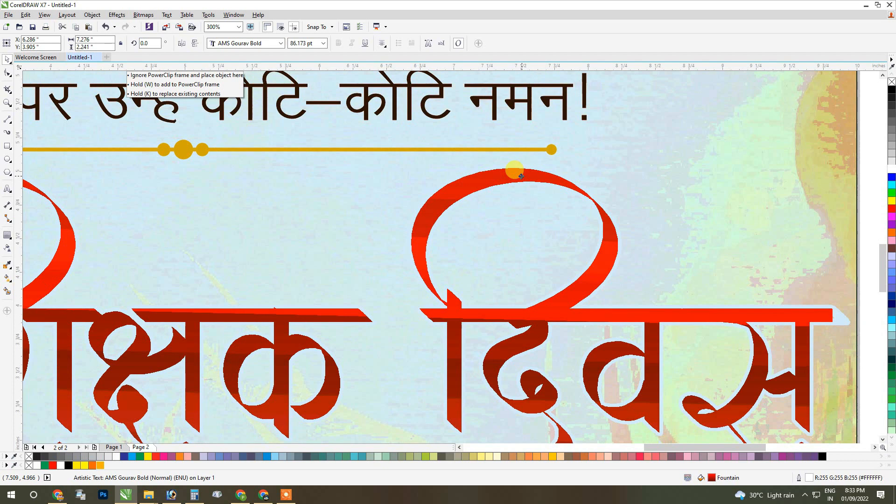
scroll(714, 206, "down", 4)
left_click(715, 206)
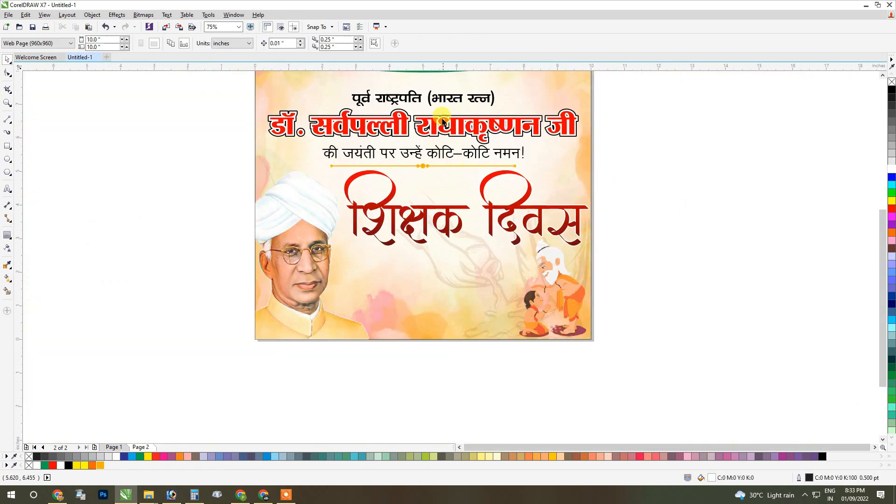
Duplicate the "की जयंती पर उन्हें कोटि–कोटि नमन!" line below the red heading and select all of the copy's text.
left_click_drag(444, 155, 456, 263)
double_click(446, 257)
key("ctrl+a")
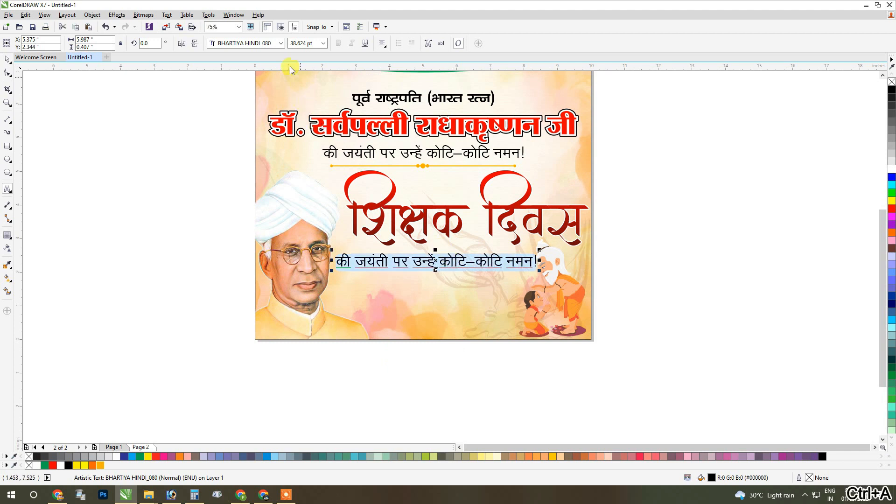
Change the font of the duplicated line below the "शिक्षक दिवस" heading to RAJ ANANDA.
left_click(258, 45)
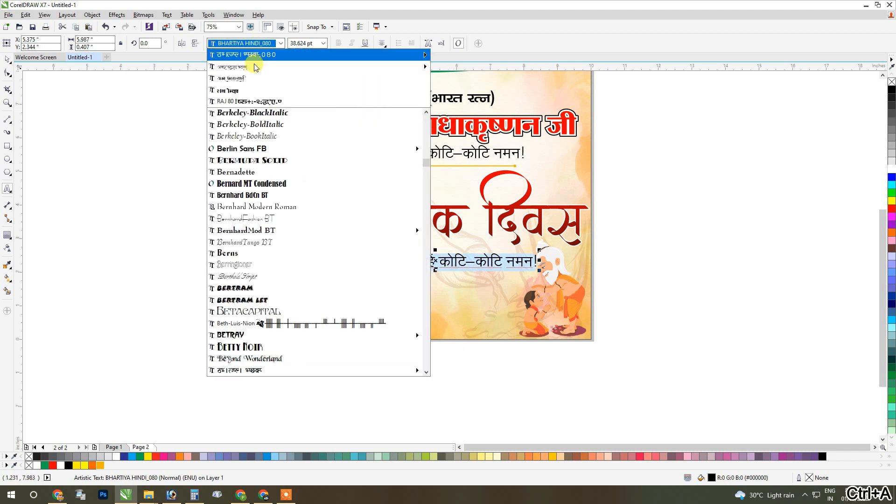
mouse_move(306, 65)
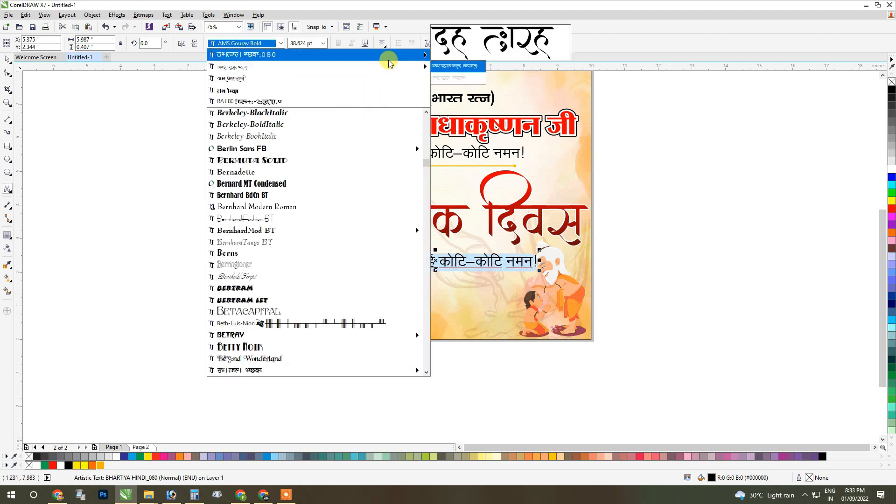
mouse_move(412, 60)
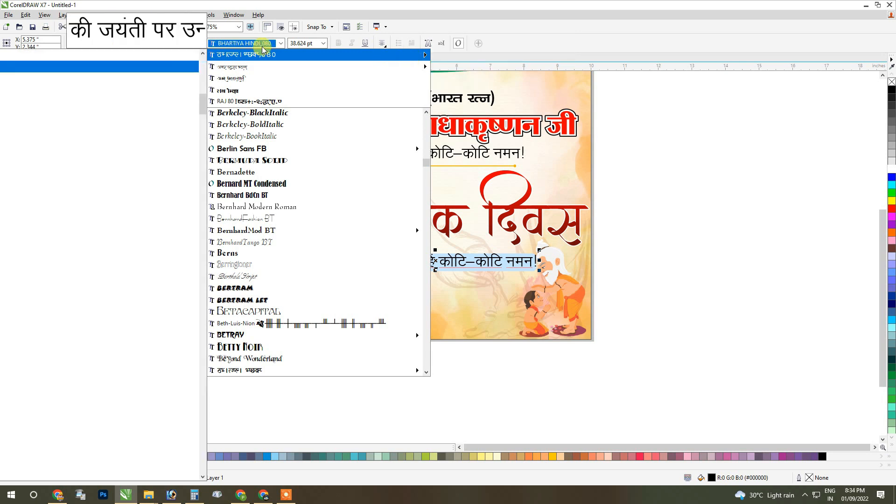
left_click(252, 44)
left_click(252, 44)
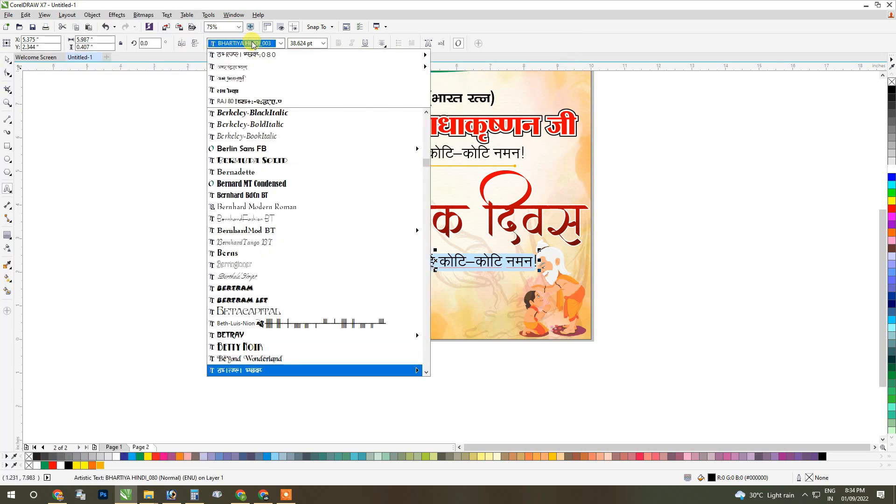
type("RAJ 17")
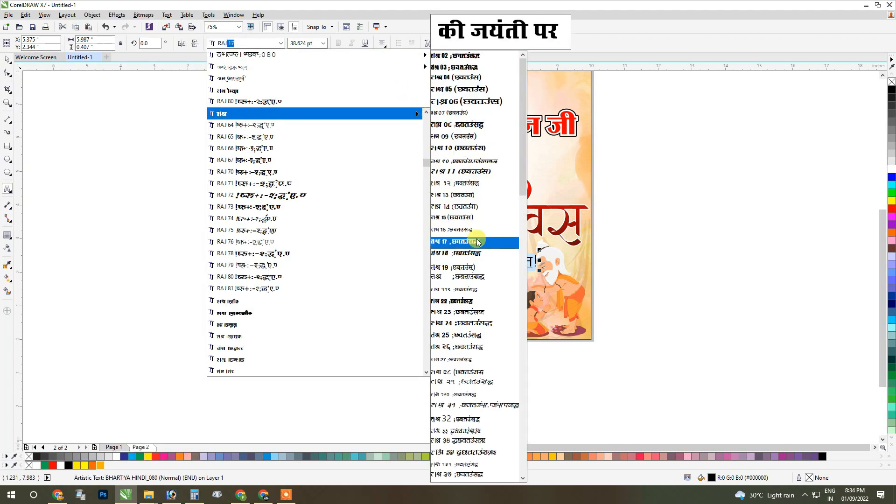
scroll(476, 240, "down", 8)
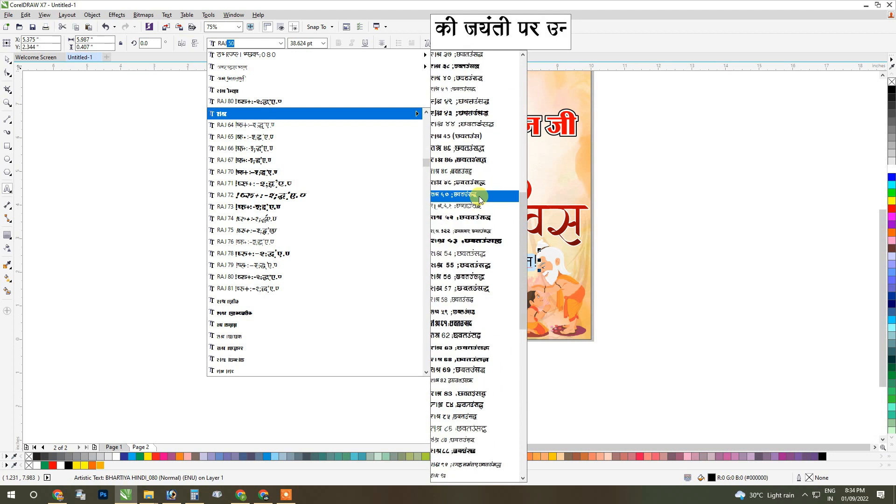
scroll(481, 186, "down", 4)
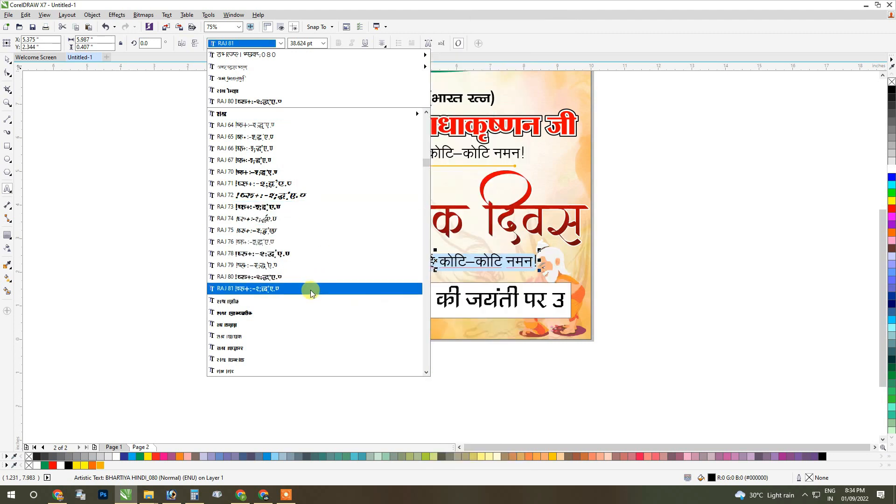
left_click(304, 337)
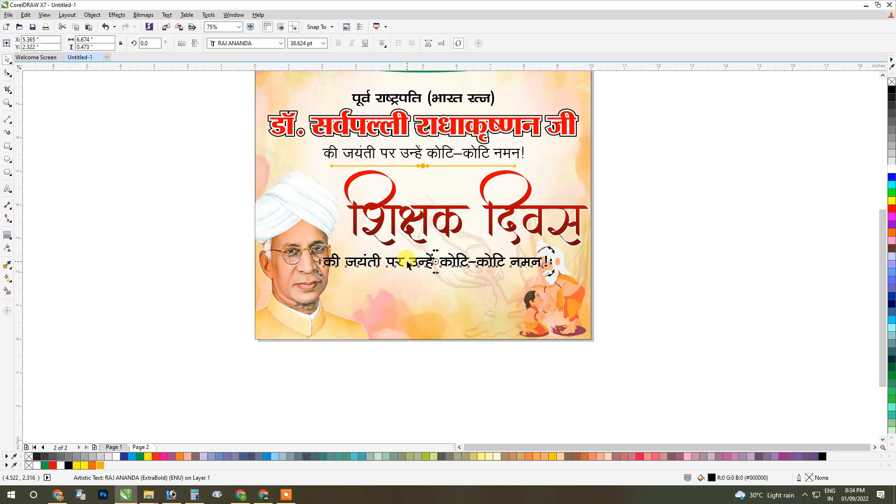
Set the font of the duplicated line below the "शिक्षक दिवस" heading to RAJ 33.
left_click(267, 43)
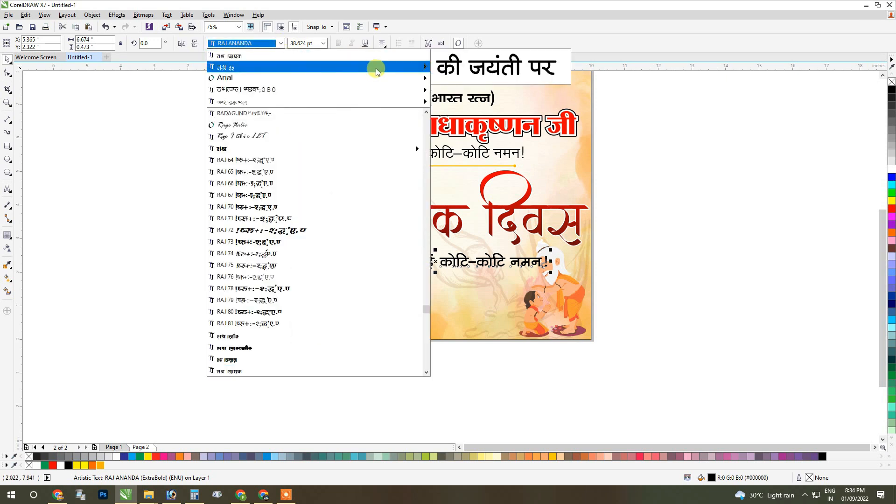
mouse_move(373, 67)
scroll(465, 133, "up", 3)
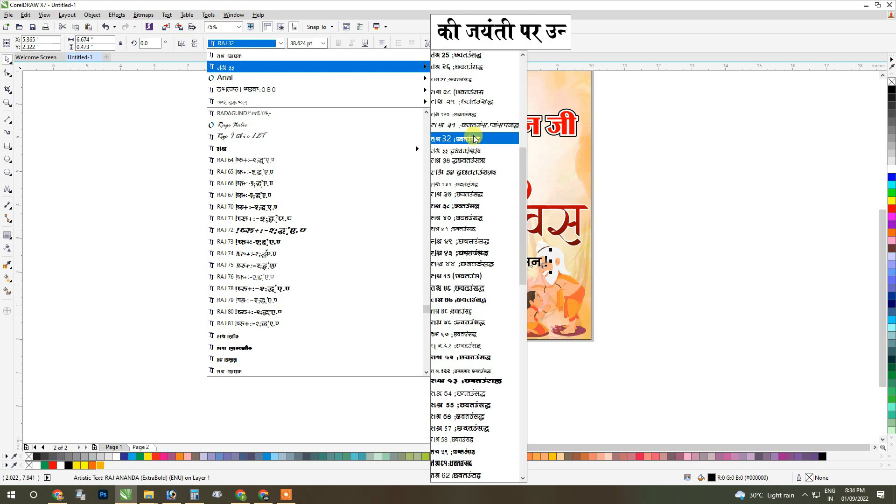
left_click(476, 153)
Replace the duplicated line's text with "की हार्दिक शुभकामनाएँ.....".
scroll(527, 267, "up", 3)
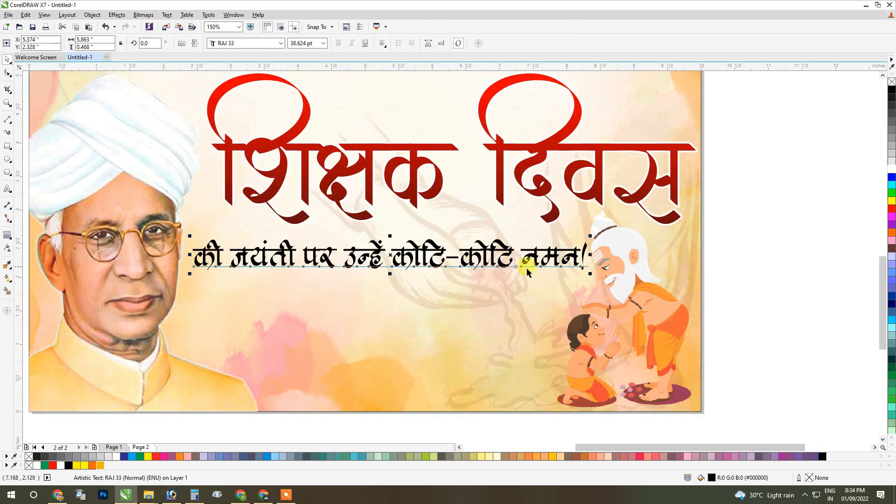
key("ctrl+a")
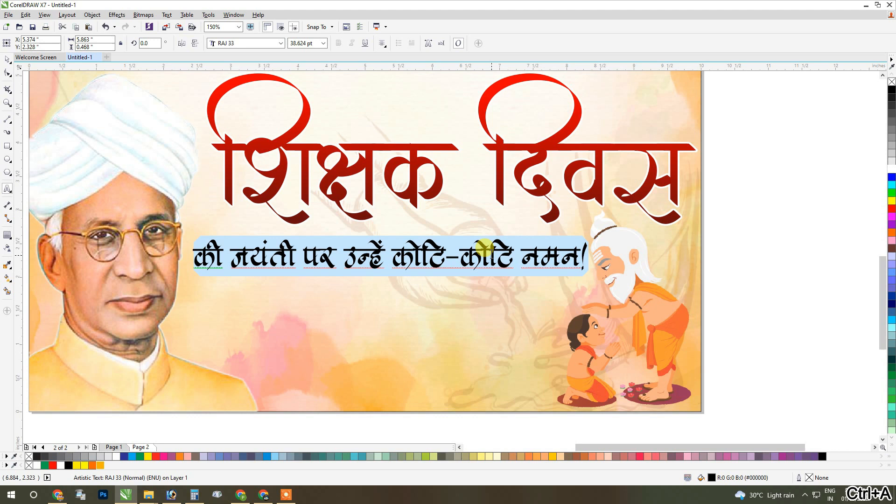
type("की")
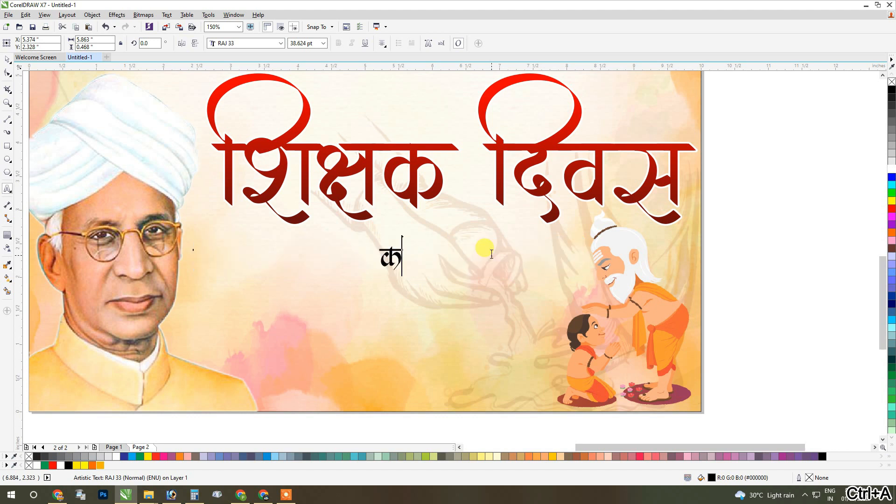
type(" हादि")
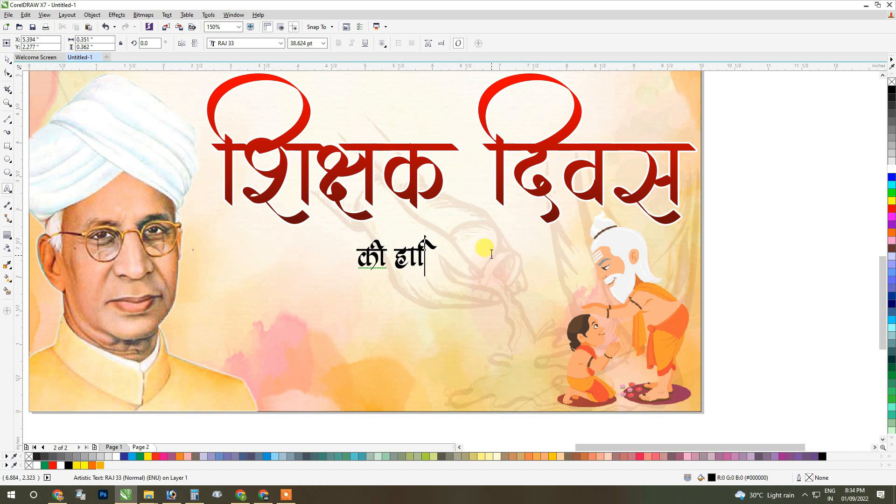
type("क ")
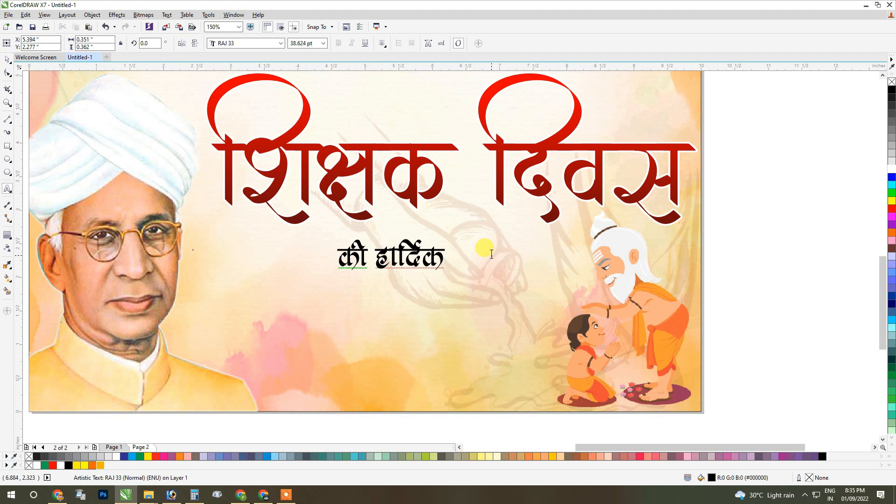
type("राभ")
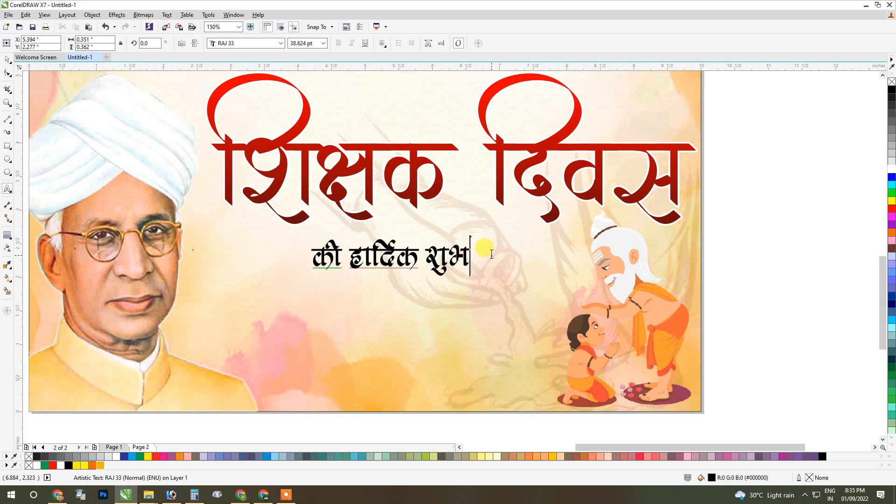
type("कामना")
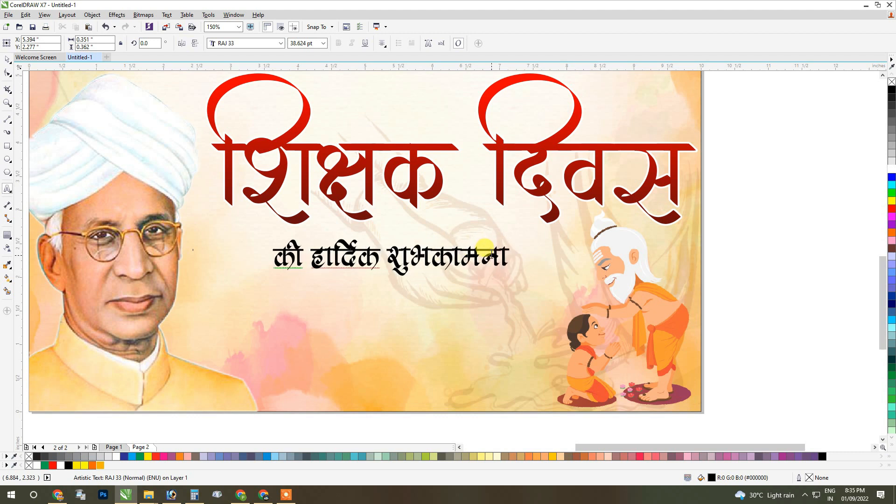
type("एँ.....")
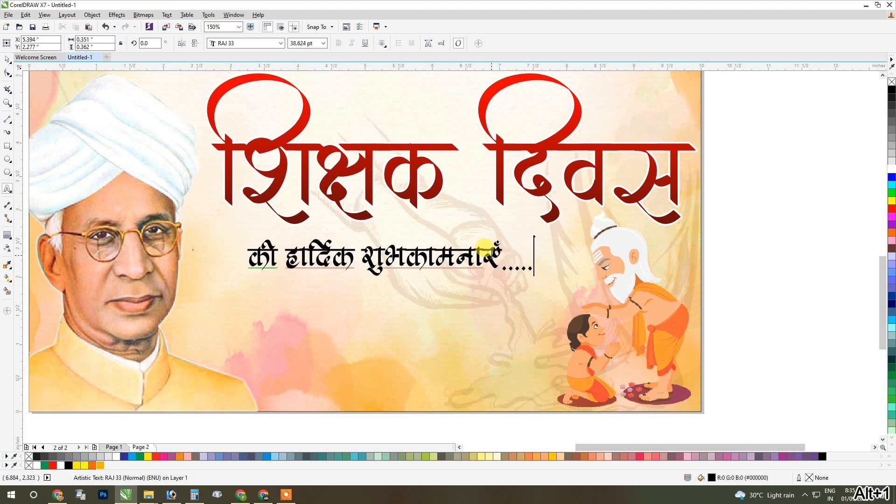
key("ctrl+space")
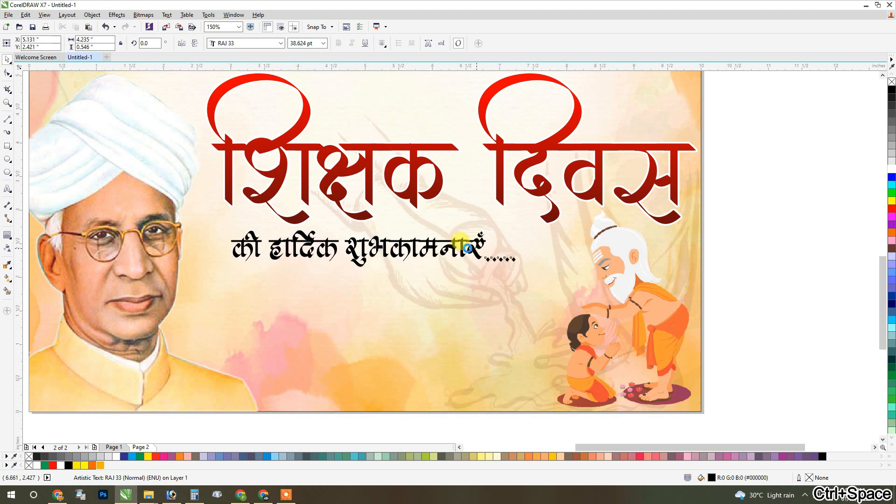
Left-align the greeting line with the "शिक्षक दिवस" heading and enlarge it proportionally to about 5.48 inches wide.
left_click(301, 219, "shift")
key("l")
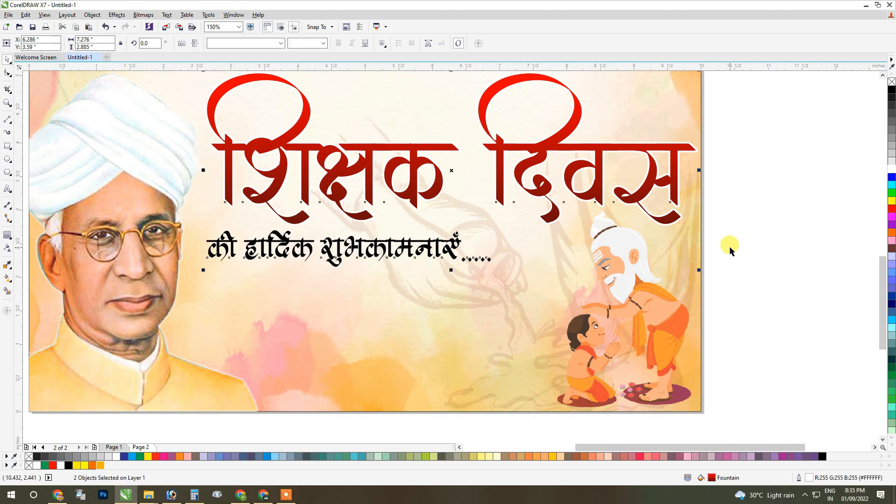
key("Escape")
left_click(448, 254)
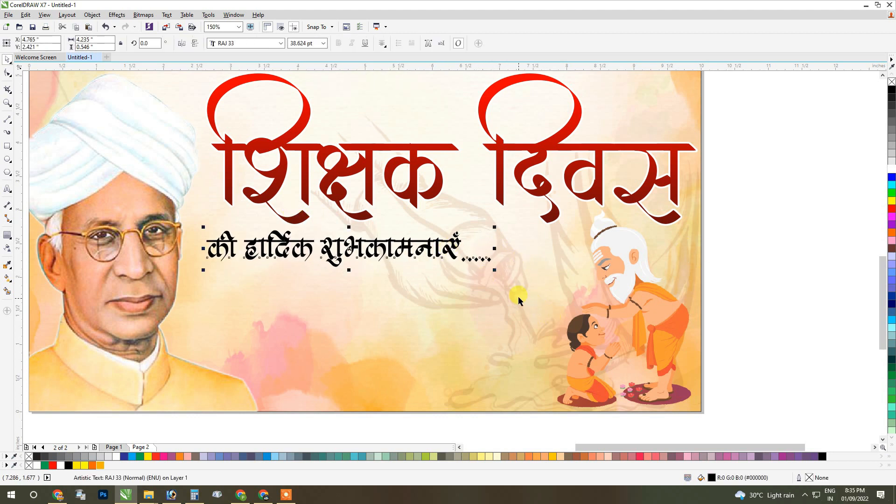
left_click_drag(496, 271, 579, 249)
Fill the greeting line with blue, give it a white 2 pt outline, and deselect it.
left_click(892, 177)
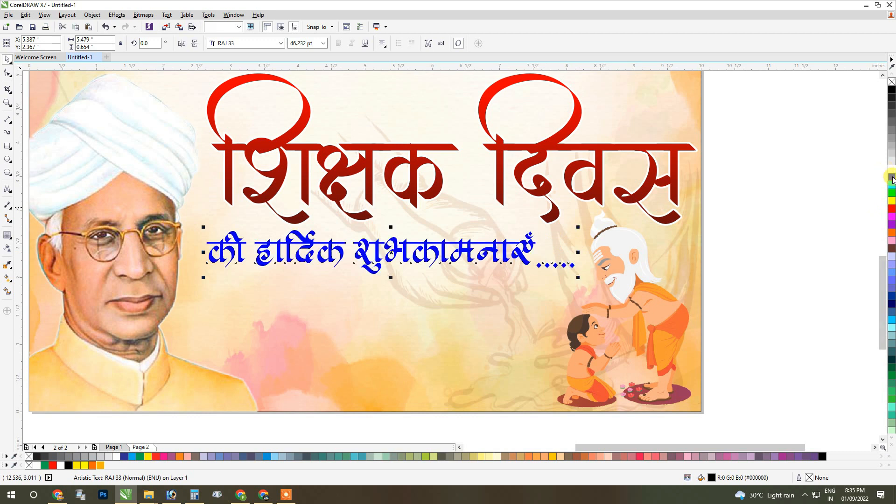
right_click(891, 169)
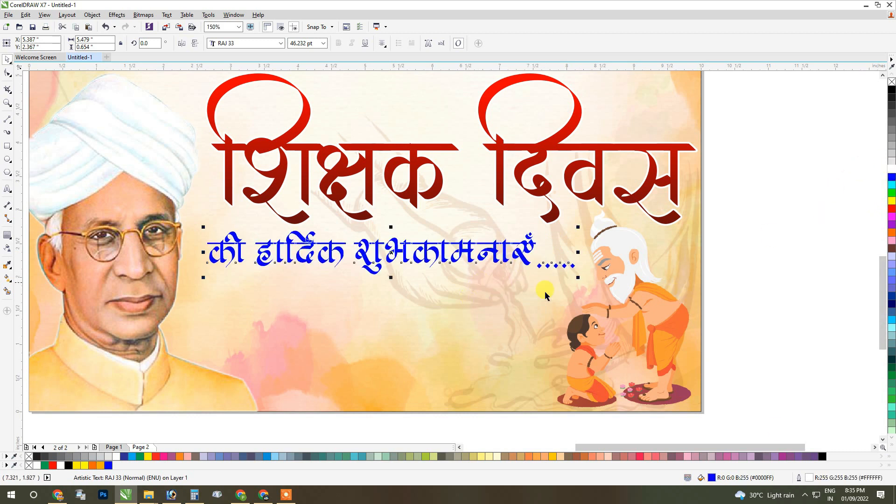
double_click(800, 477)
left_click(389, 186)
left_click(374, 230)
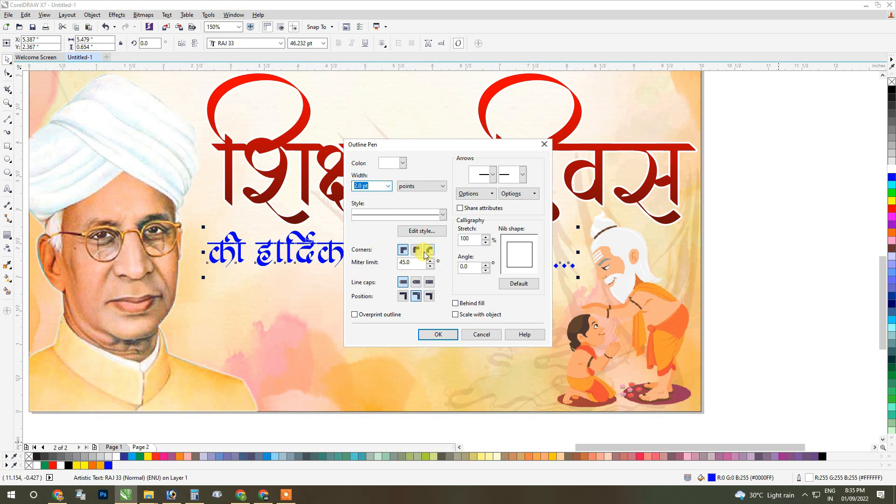
left_click(438, 334)
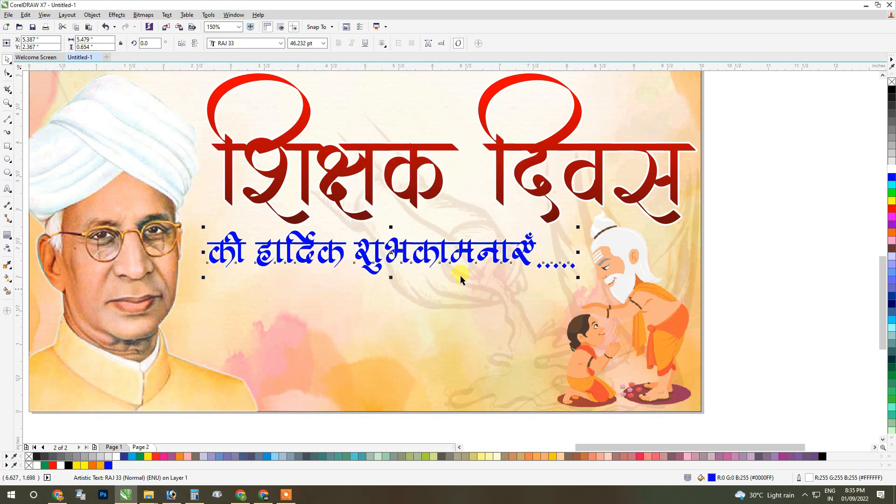
key("F3")
left_click(691, 243)
Import the images "Teacher Day", "Untitled-1" and "2360609" from the New folder and place them beside the poster.
right_click(612, 215)
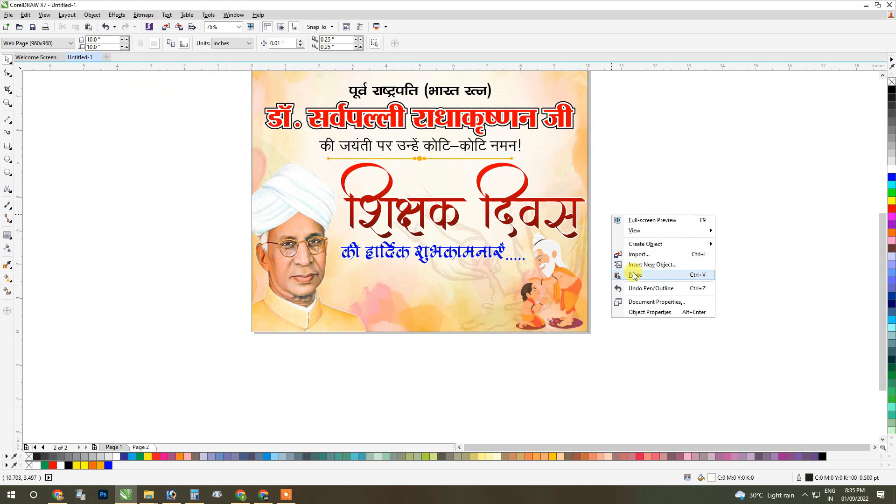
left_click(633, 255)
left_click(107, 77)
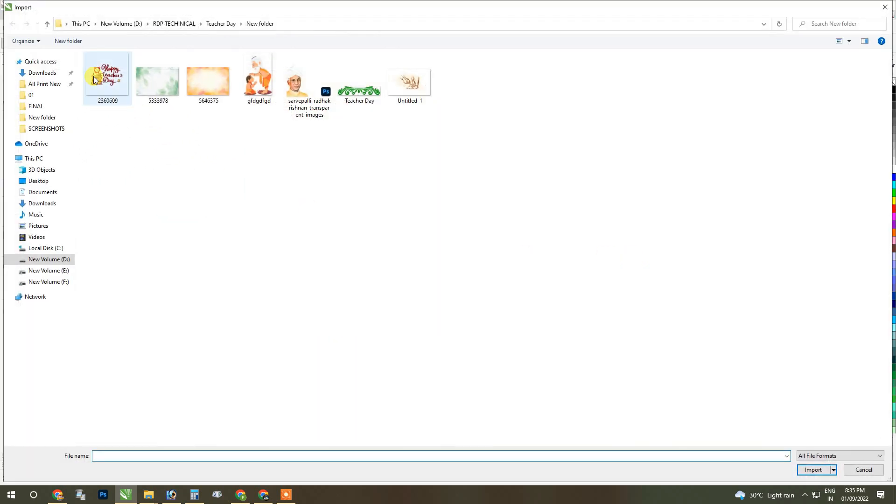
left_click(412, 91, "ctrl")
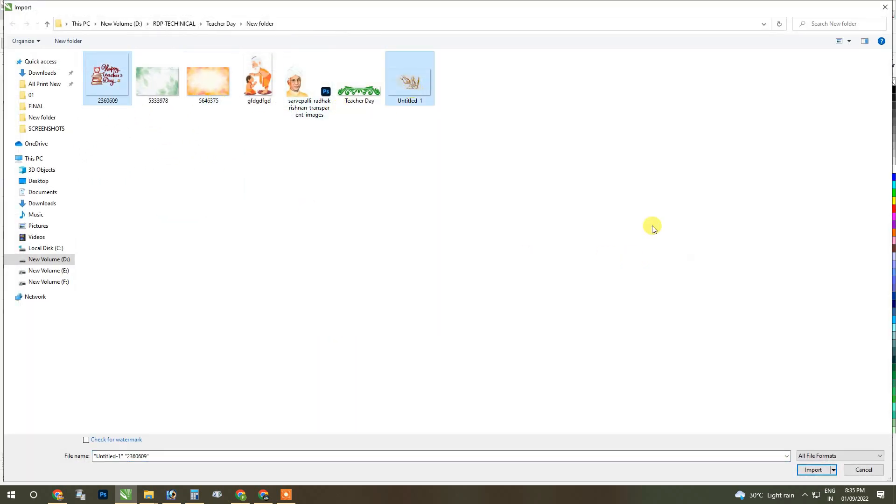
left_click(358, 84, "ctrl")
left_click(813, 469)
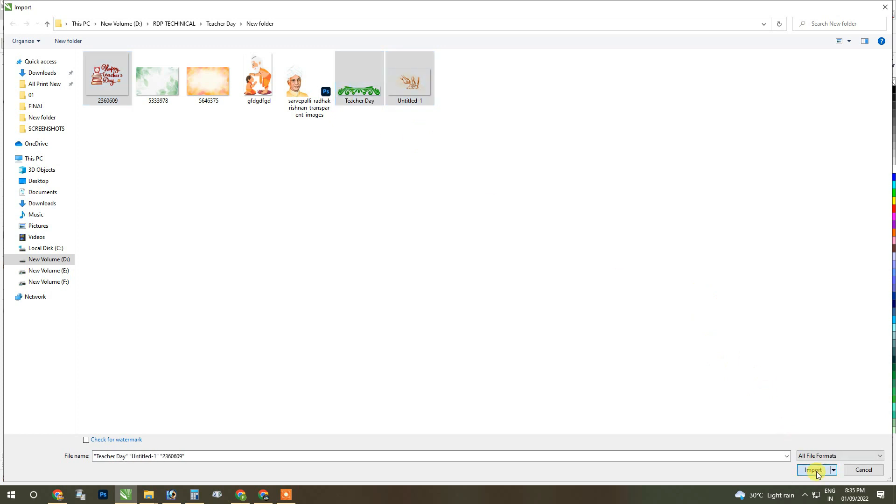
key("Return")
key("Return")
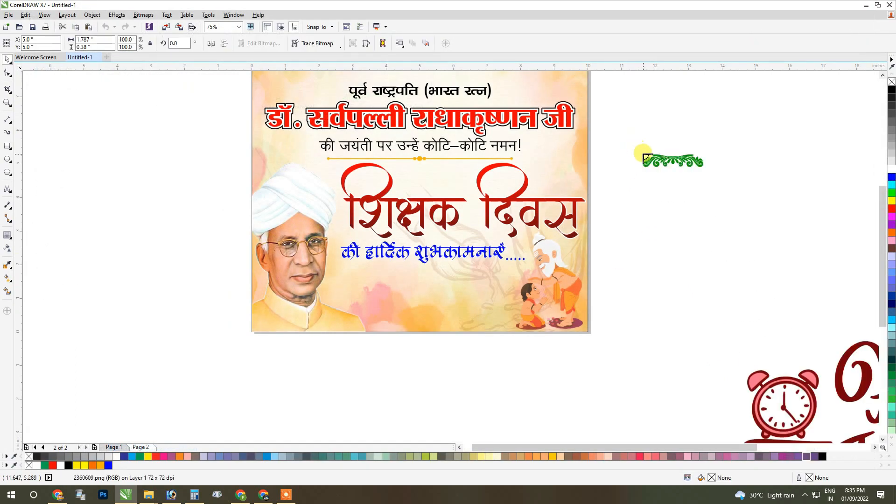
left_click(637, 125)
Move the green "Teacher Day" ornament just below the header's green curve and centre it horizontally there.
left_click_drag(625, 118, 708, 191)
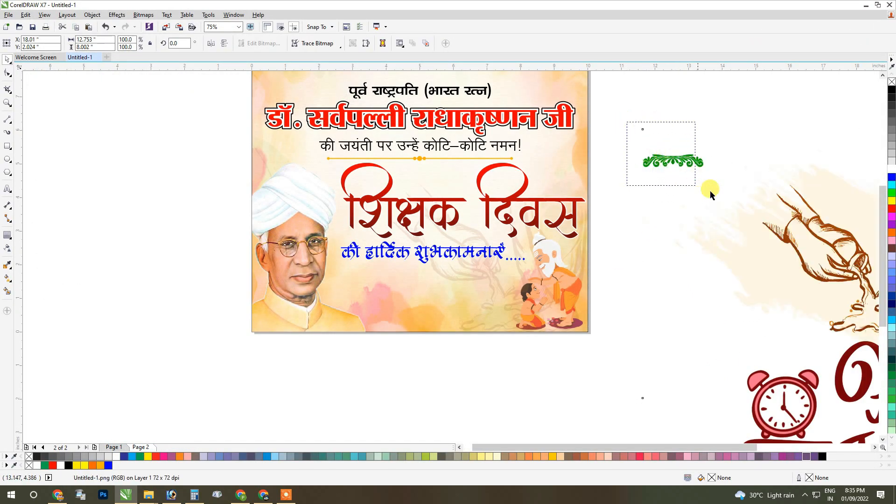
left_click_drag(673, 163, 420, 172)
scroll(420, 172, "down", 1)
scroll(420, 172, "up", 1)
left_click_drag(435, 236, 450, 149)
scroll(421, 154, "up", 8)
scroll(428, 171, "down", 2)
scroll(450, 154, "down", 6)
left_click(456, 167)
left_click(454, 164)
left_click(540, 180, "shift")
key("c")
left_click(672, 163)
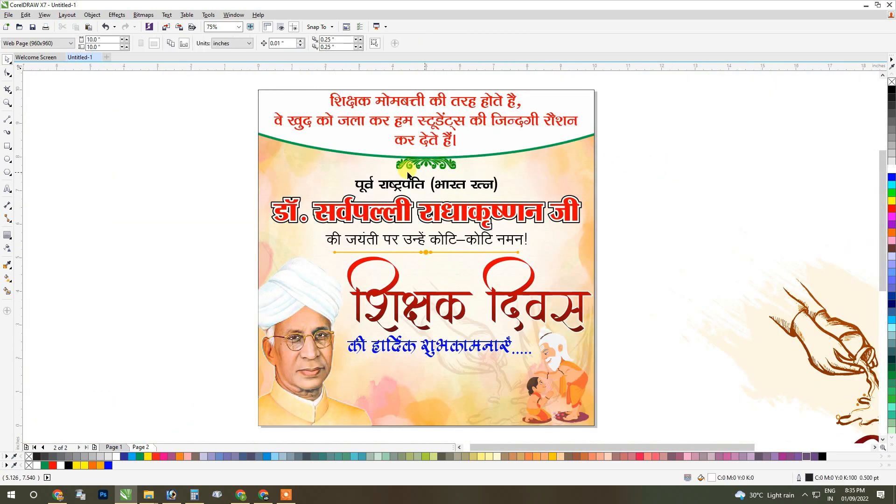
Enlarge the green ornament to about 2.42 inches wide and fit its top edge against the header's green curve.
scroll(384, 173, "down", 1)
scroll(405, 169, "up", 2)
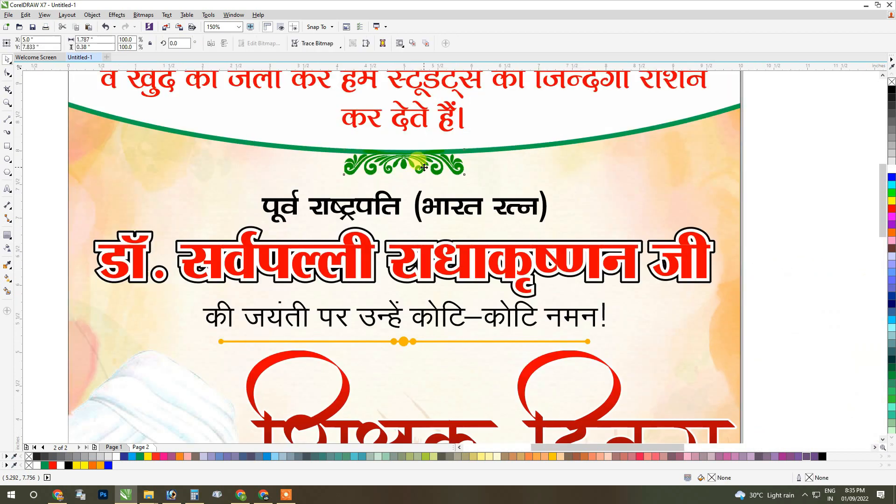
left_click(469, 174)
left_click_drag(487, 188, 486, 187)
scroll(401, 154, "up", 2)
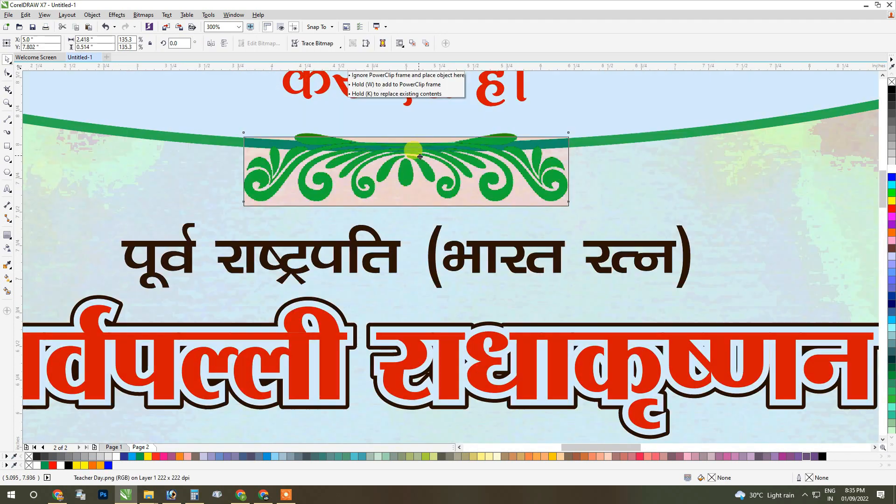
scroll(404, 150, "down", 4)
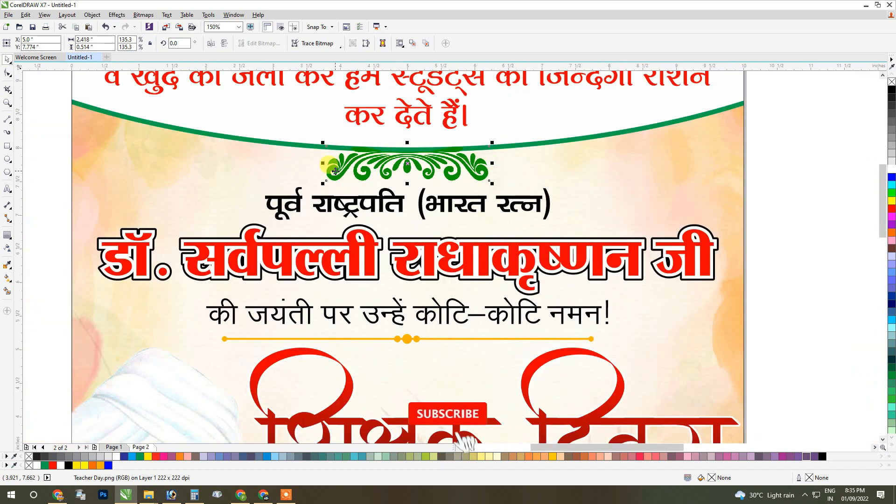
Scale the brown feet-washing sketch to about 3.46 inches wide and place it under the green curve at the poster's right edge.
left_click(531, 176)
left_click(605, 280)
mouse_move(606, 280)
left_mouse_down()
mouse_move(610, 194)
mouse_move(618, 201)
left_mouse_up()
mouse_move(692, 120)
left_mouse_down()
mouse_move(642, 169)
mouse_move(583, 196)
mouse_move(551, 226)
mouse_move(418, 167)
mouse_move(430, 184)
mouse_move(483, 191)
mouse_move(465, 201)
left_mouse_up()
scroll(421, 173, "up", 2)
scroll(431, 185, "up", 1)
scroll(509, 220, "down", 1)
left_click_drag(384, 152, 340, 121)
Apply a short vertical linear transparency that fades out the top of the feet-washing sketch.
left_click(9, 247)
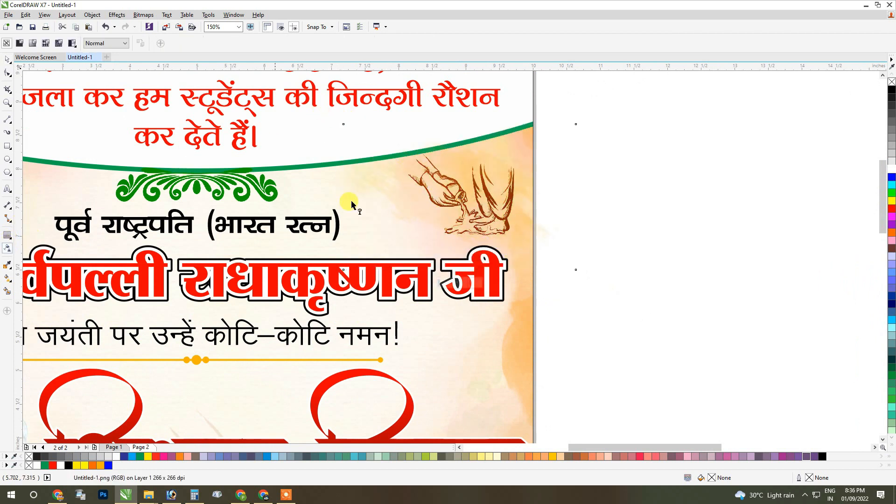
scroll(420, 184, "up", 2)
left_click_drag(537, 138, 538, 138)
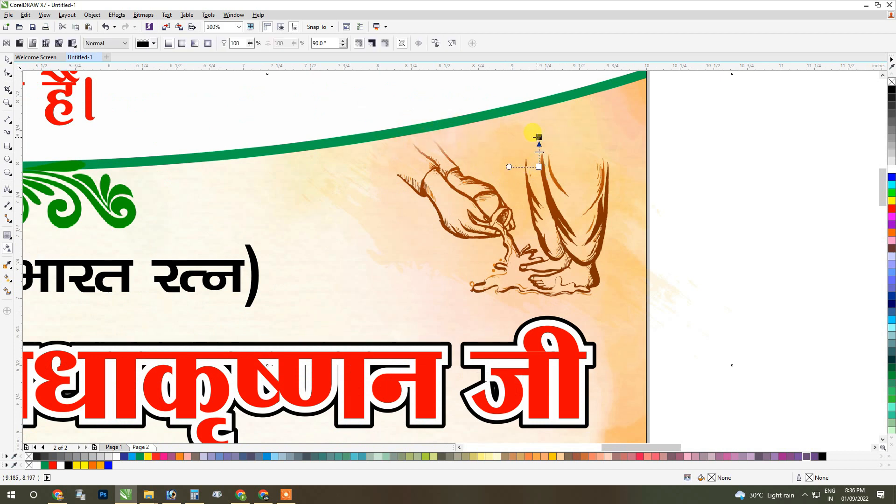
key("ctrl+space")
PowerClip the feet-washing sketch inside the poster's background rectangle.
right_click(537, 137)
left_click(544, 143)
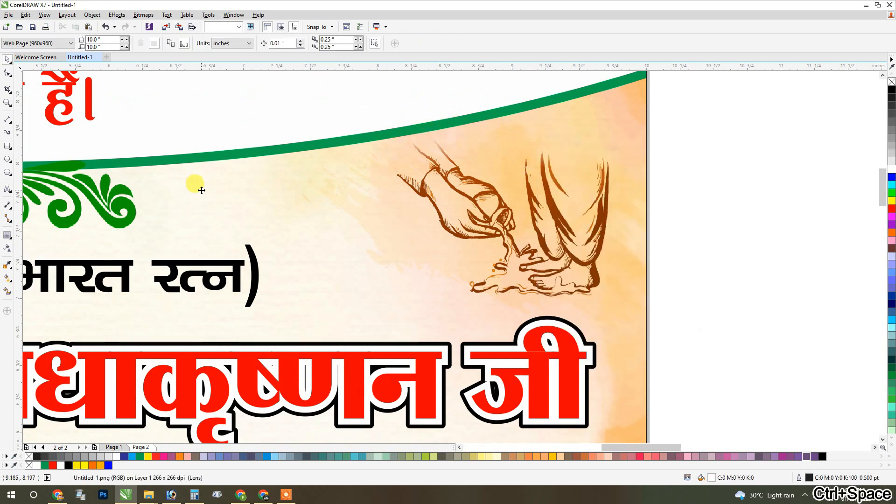
left_click(644, 186)
Inside the poster's PowerClip, copy the sketch to the left edge at the same height, mirror it horizontally, and finish editing the contents.
scroll(644, 186, "down", 4)
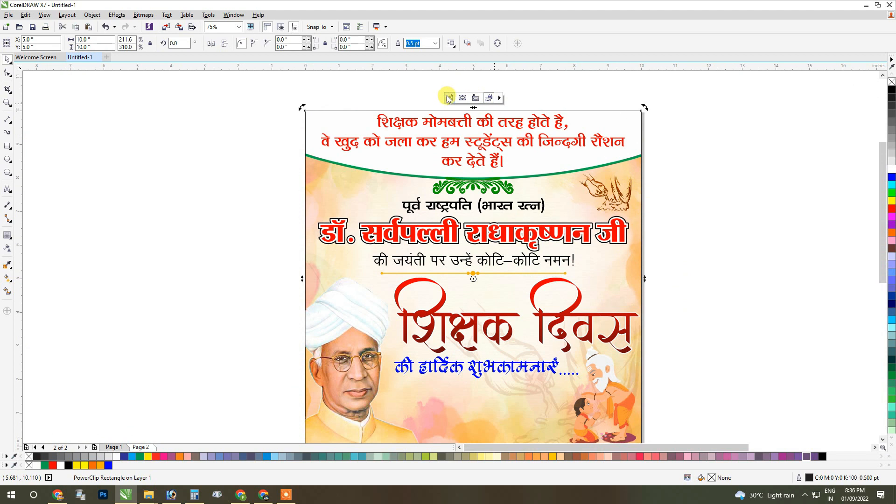
left_click(449, 98)
left_click(619, 192)
left_click_drag(621, 188, 361, 189)
scroll(334, 188, "up", 4)
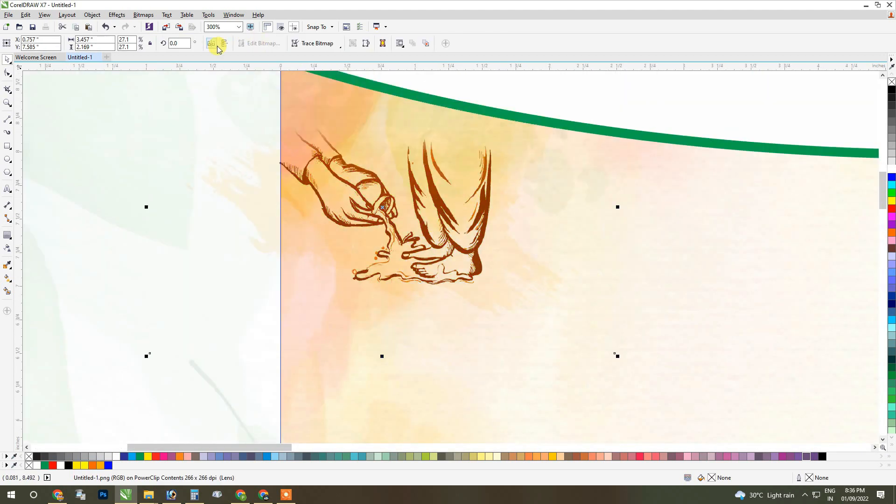
left_click(212, 43)
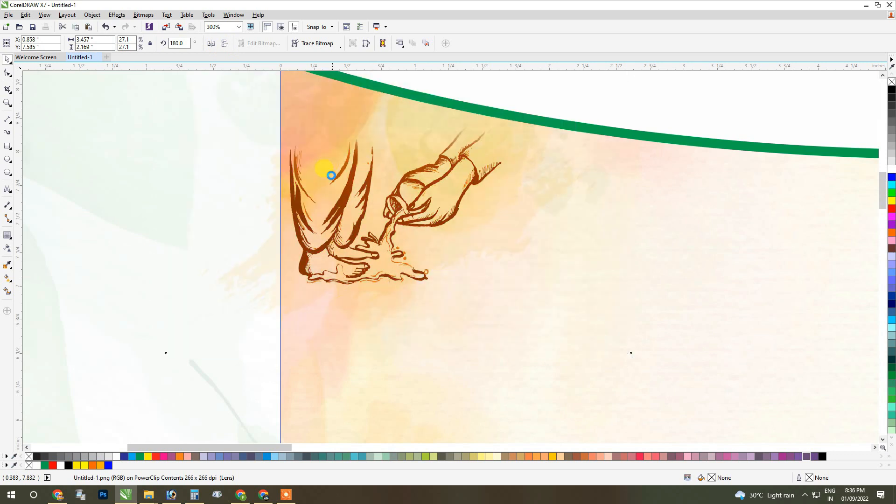
scroll(397, 198, "down", 2)
scroll(198, 158, "down", 1)
left_click(157, 158, "ctrl")
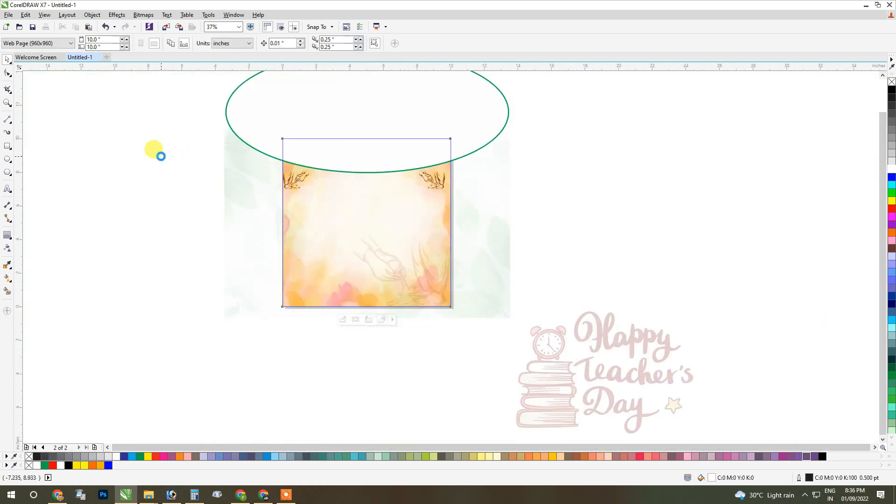
Move the "Happy Teacher's Day" illustration onto the poster below the greeting line and scale it to about 3.72 inches square.
left_click_drag(512, 380, 427, 253)
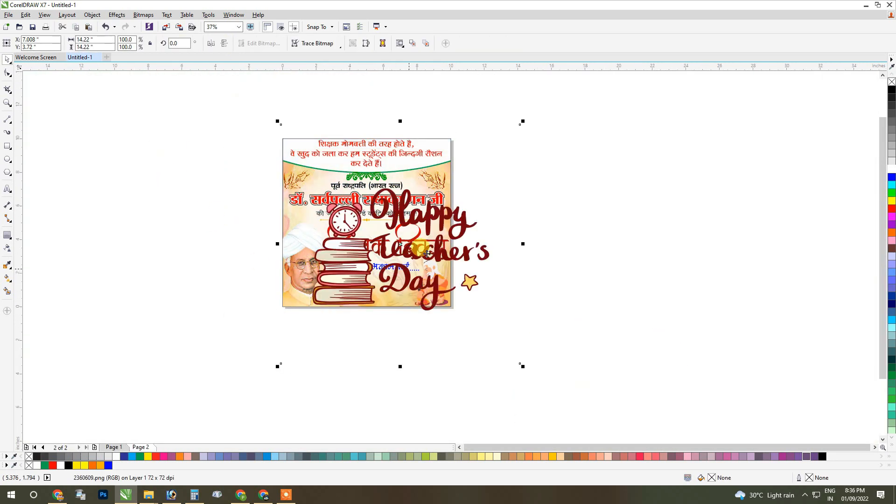
left_click_drag(522, 121, 367, 279)
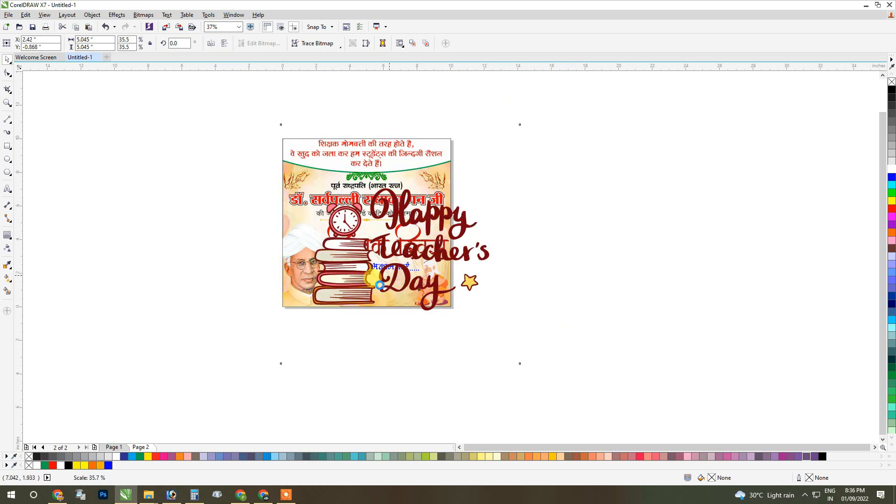
scroll(333, 329, "up", 2)
left_click_drag(309, 289, 460, 174)
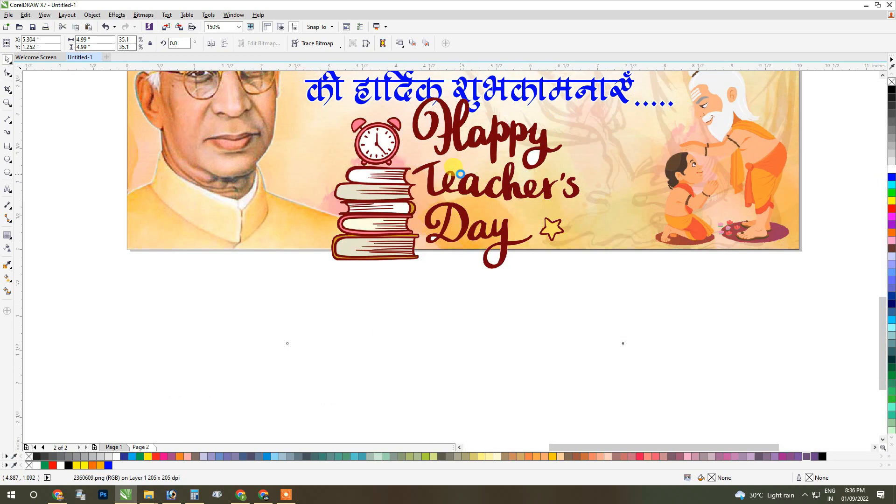
scroll(602, 192, "down", 1)
scroll(663, 100, "up", 1)
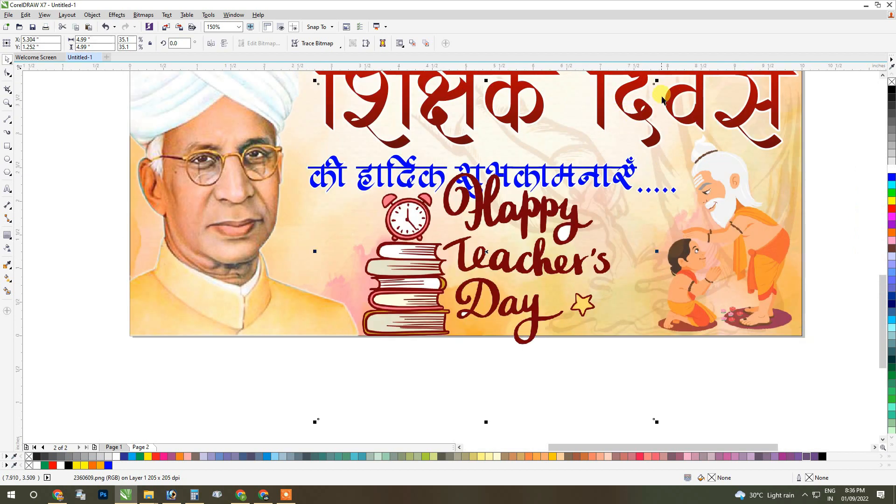
left_click_drag(654, 80, 578, 160)
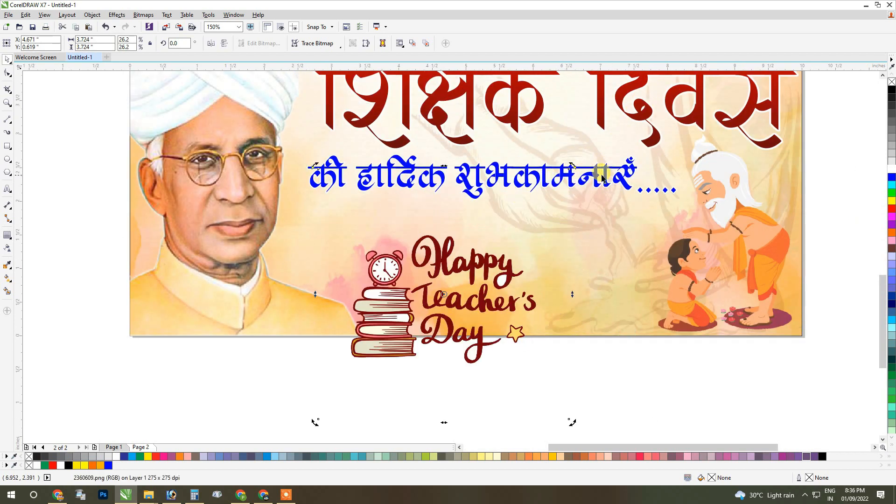
Reduce the height of the blue greeting line slightly from its lower edge.
left_click(500, 202)
left_click(489, 198)
left_click(476, 189)
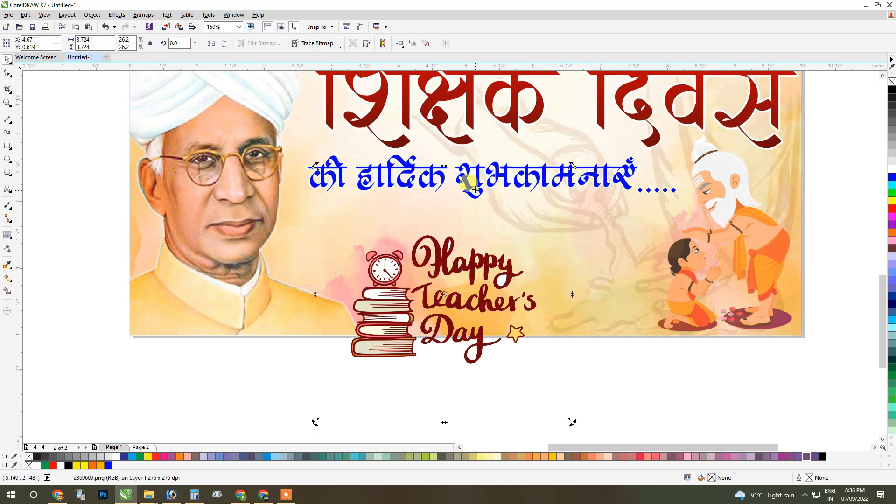
left_click(586, 176)
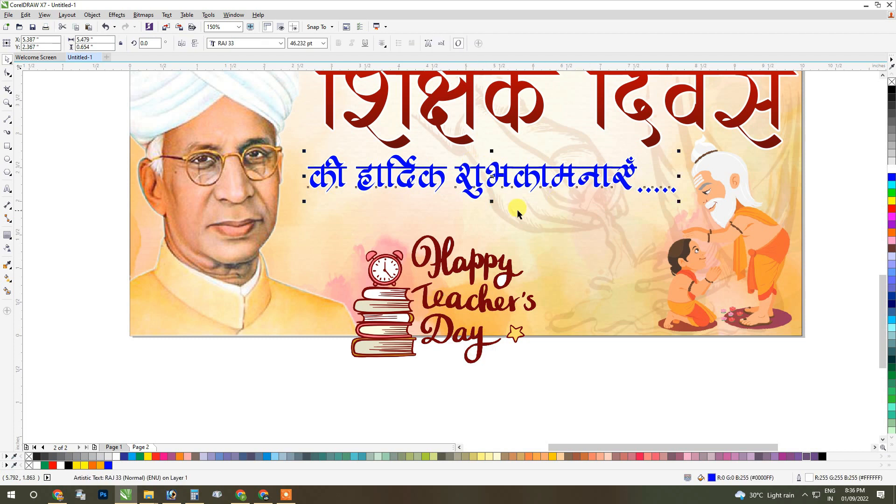
left_click_drag(492, 202, 493, 196)
Place the "Happy Teacher's Day" illustration between the portrait and the guru artwork and widen it to about 4.57 inches.
left_click_drag(475, 259, 503, 237)
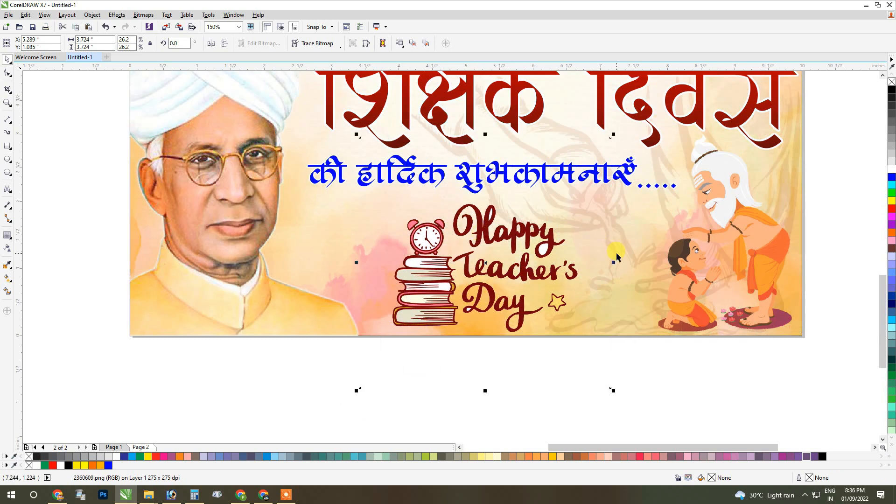
left_click_drag(613, 262, 669, 262)
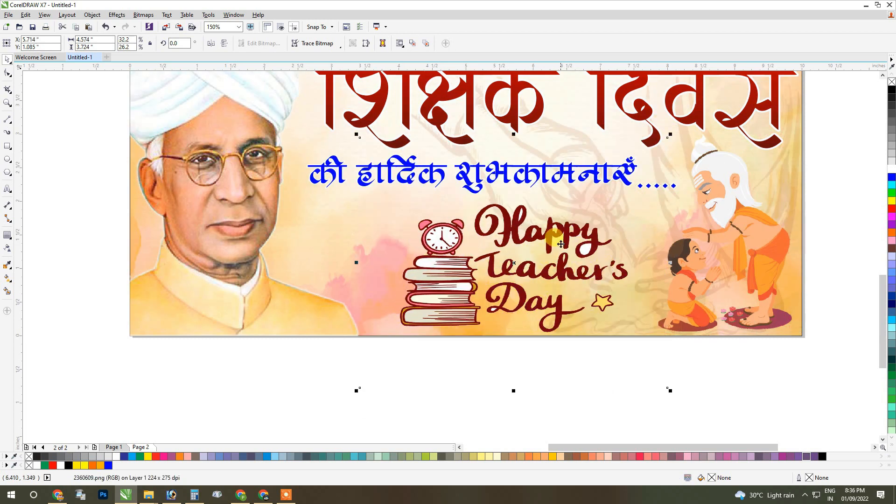
scroll(527, 286, "down", 1)
left_click(505, 347)
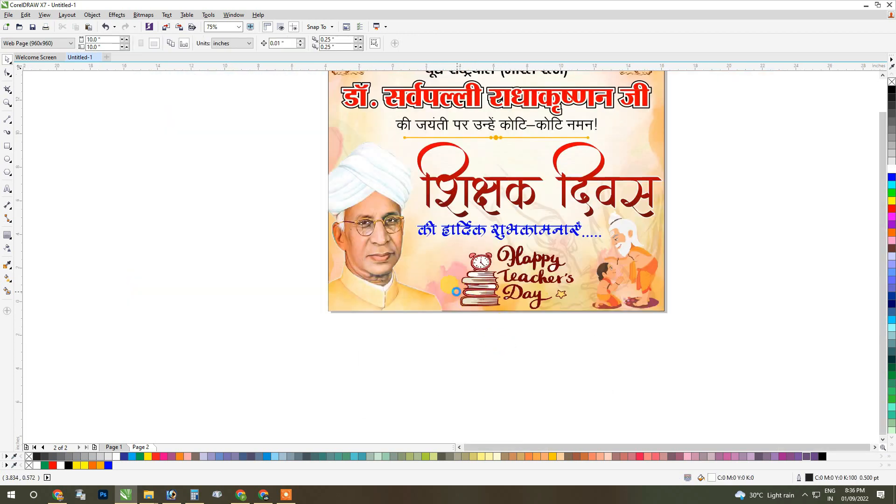
Tighten the tribute lines and divider vertically, and reduce the "शिक्षक दिवस" heading's height to about 2.12 inches.
scroll(472, 227, "up", 1)
left_click_drag(502, 192, 712, 220)
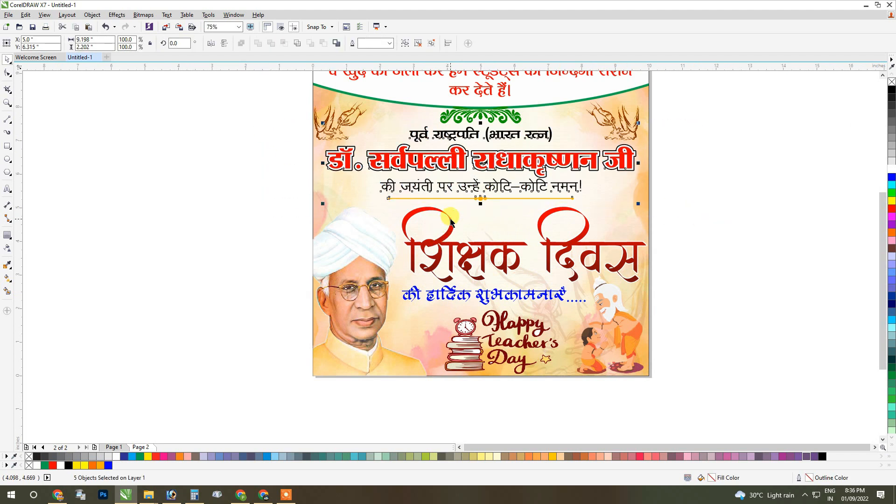
left_click(455, 245)
scroll(479, 258, "up", 1)
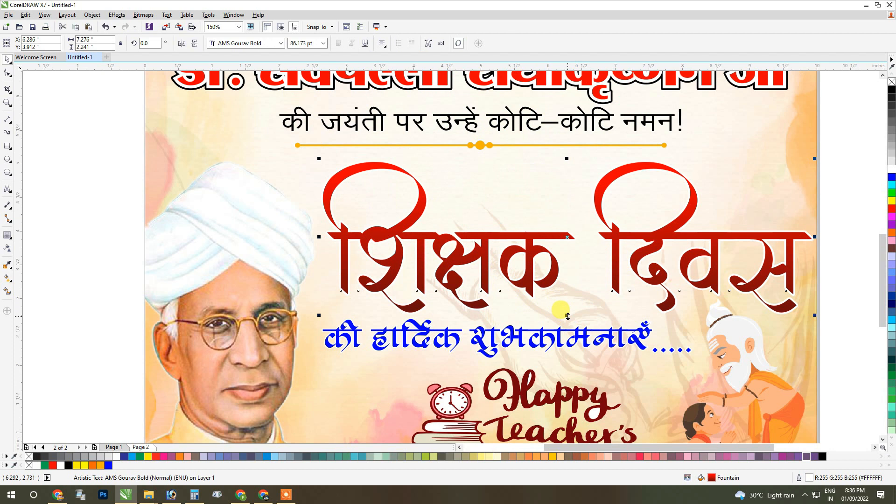
left_click_drag(568, 317, 567, 301)
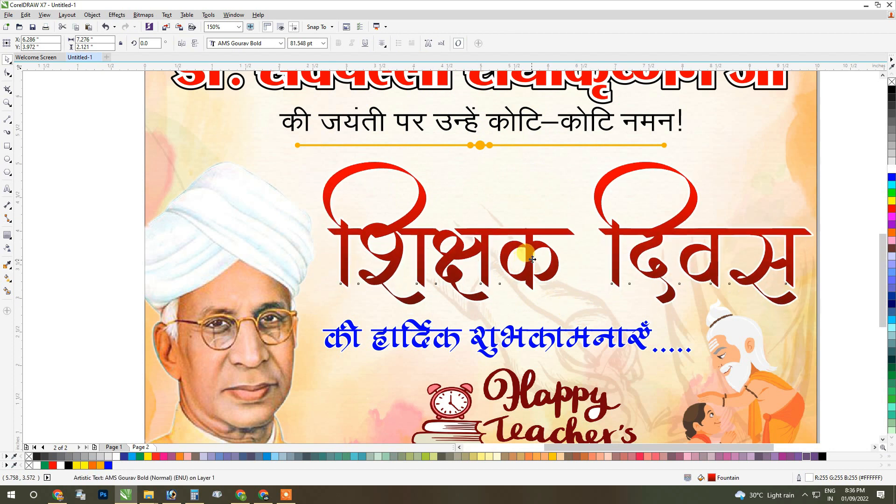
Raise the "शिक्षक दिवस" heading slightly and move the blue greeting line up closer beneath it.
left_click_drag(525, 255, 533, 252)
left_click_drag(523, 337, 522, 320)
key("ctrl+z")
left_click_drag(343, 327, 343, 325)
scroll(496, 286, "down", 1)
Enlarge the "Happy Teacher's Day" illustration to about 5.31 by 4.36 inches and fit it between the portrait and the guru artwork.
left_click(520, 357)
scroll(522, 359, "up", 1)
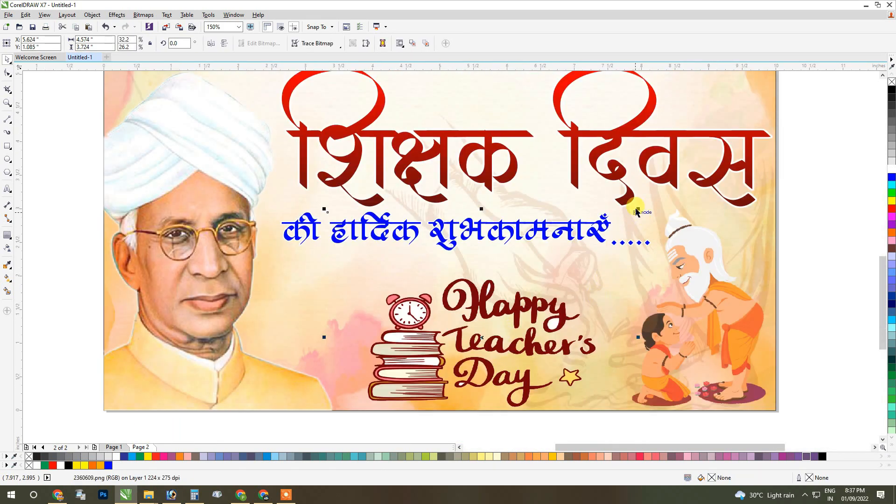
left_click_drag(638, 210, 676, 186)
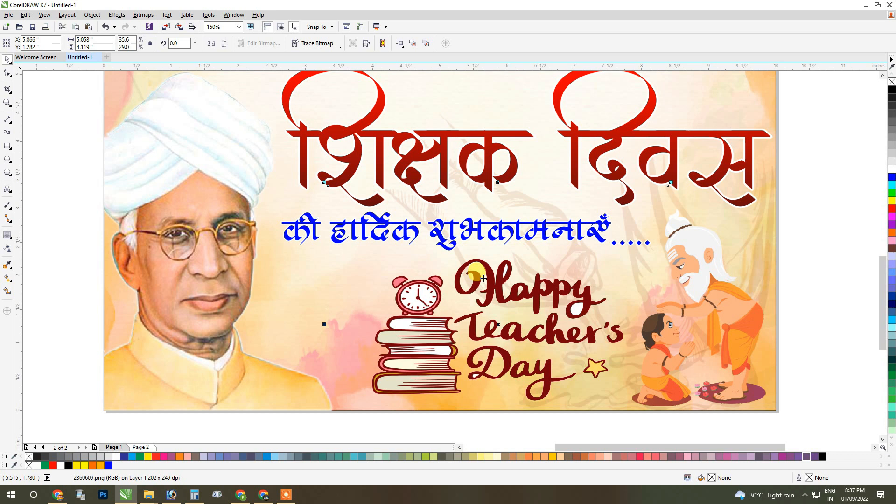
left_click_drag(497, 180, 496, 163)
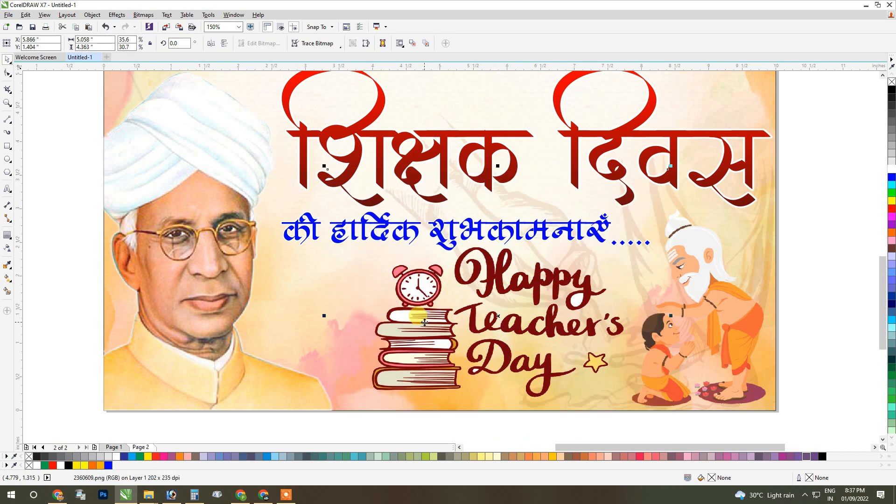
mouse_move(432, 324)
left_mouse_down()
mouse_move(420, 327)
mouse_move(421, 316)
left_mouse_up()
left_click_drag(662, 323, 674, 322)
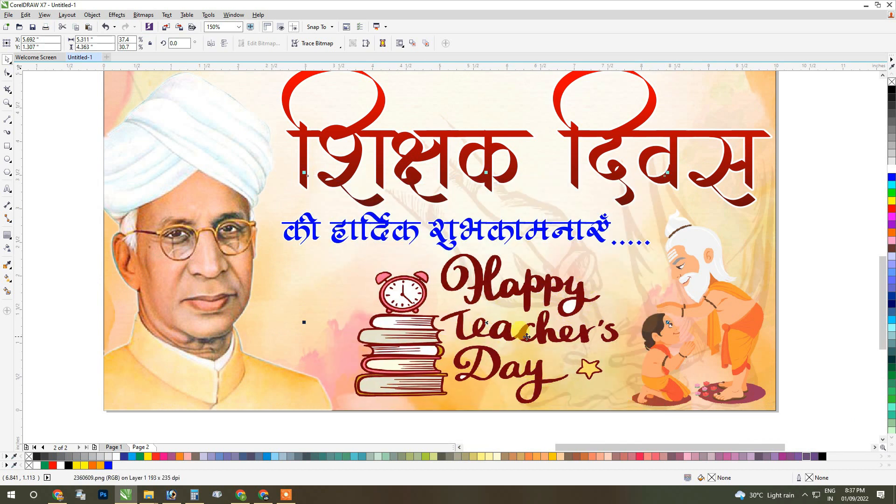
scroll(444, 311, "down", 2)
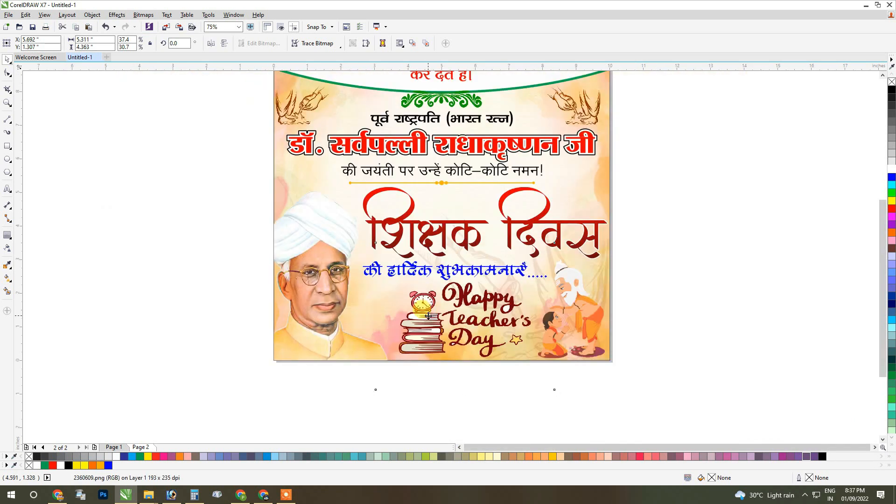
left_click_drag(429, 315, 430, 315)
PowerClip the "Happy Teacher's Day" illustration inside the poster's background rectangle.
scroll(429, 315, "up", 2)
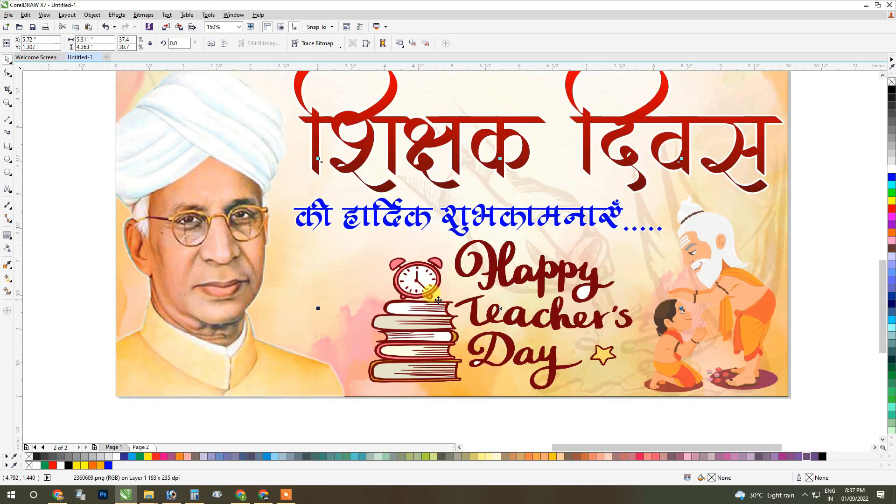
right_click(438, 300)
left_click(460, 55)
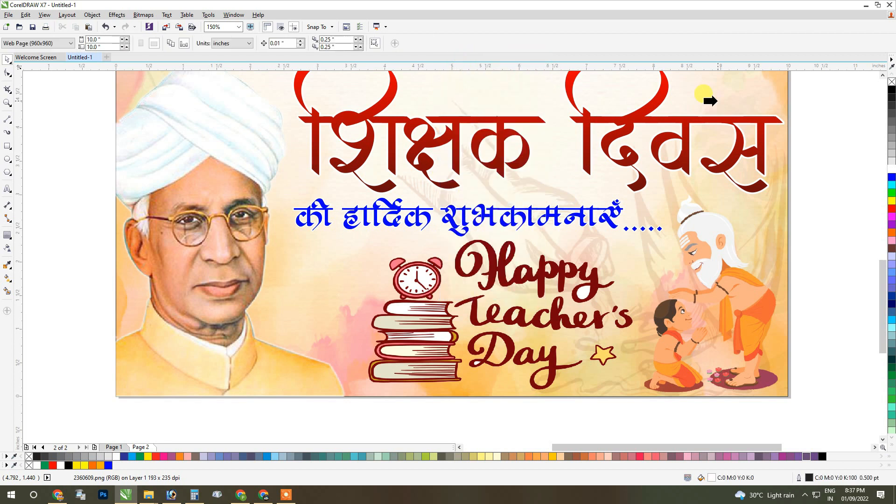
scroll(596, 224, "down", 2)
Enlarge the portrait to about 3.58 by 5.28 inches from its lower-left corner, deselect it, and show the whole page.
left_click(468, 143)
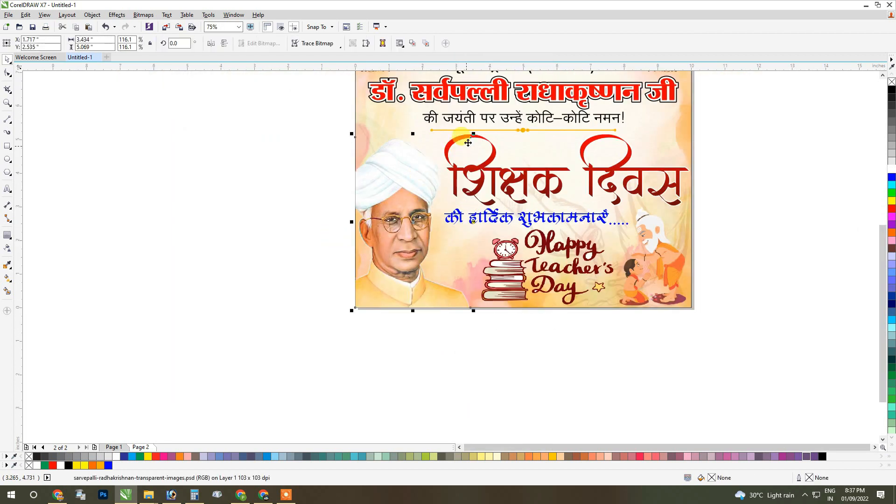
left_click_drag(474, 134, 478, 126)
scroll(425, 173, "up", 2)
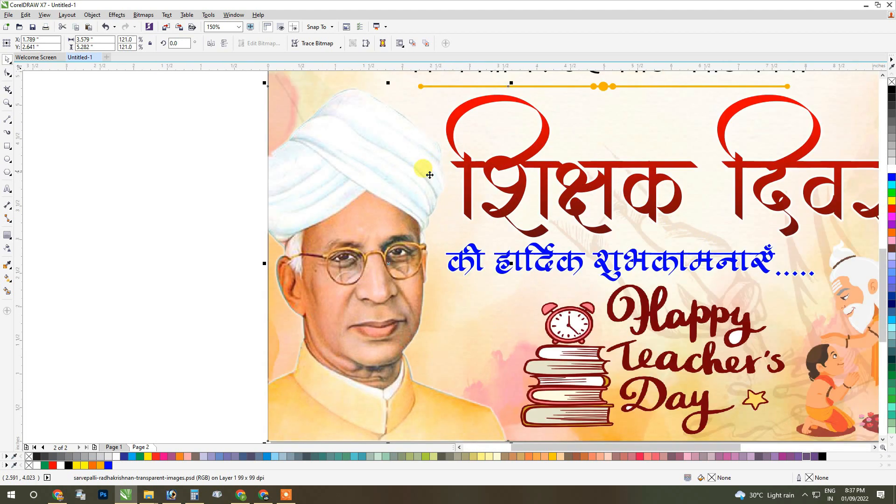
scroll(379, 191, "down", 2)
left_click(274, 275)
key("shift+F4")
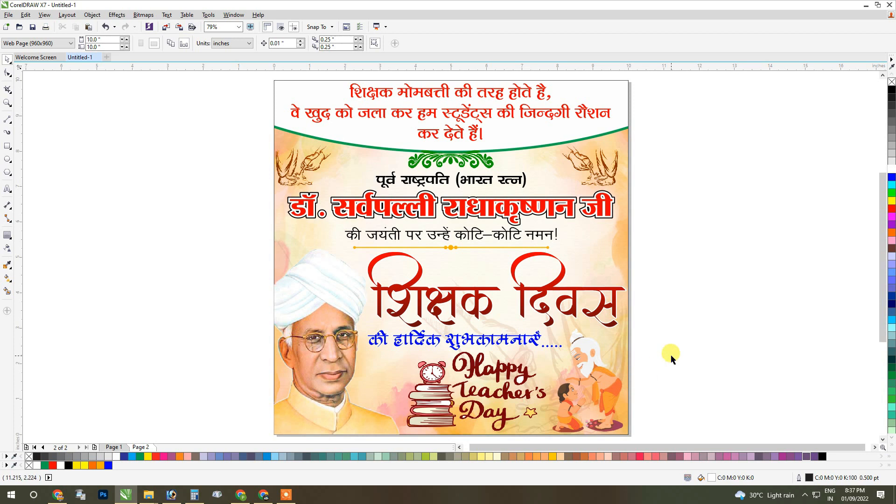
Remove the outline from the poster's background PowerClip rectangle.
scroll(372, 170, "down", 3)
left_click(360, 200)
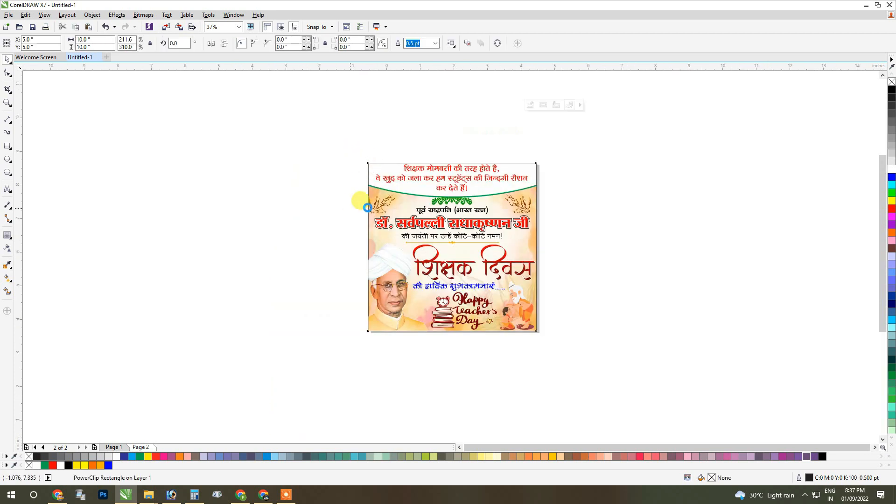
scroll(350, 243, "up", 5)
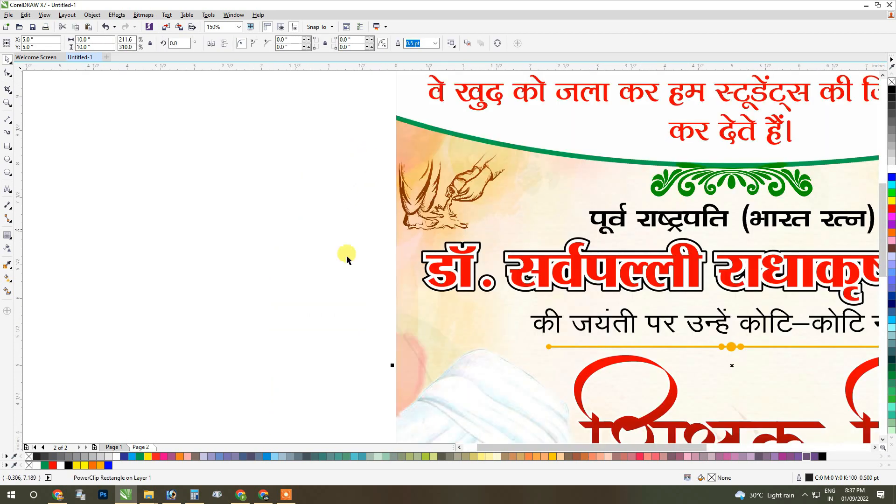
right_click(29, 458)
scroll(324, 279, "down", 2)
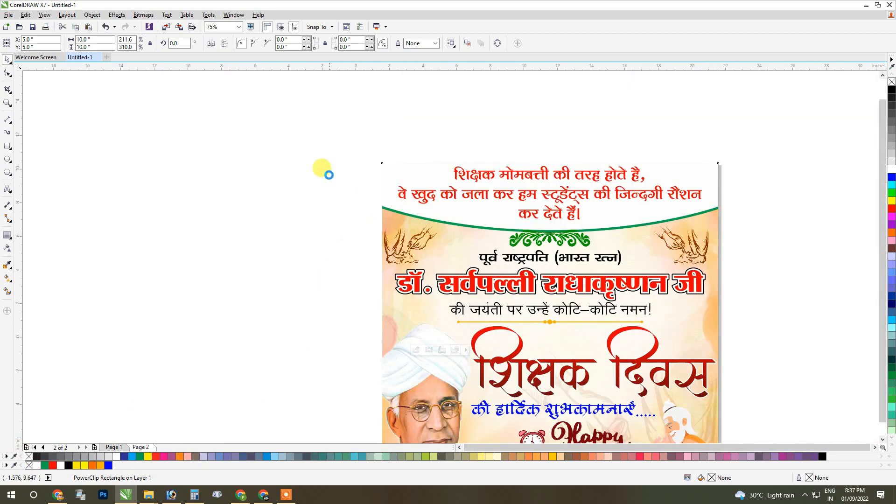
Group all the poster objects and move the group about 7 inches to the right, partly off the page.
scroll(324, 172, "down", 3)
left_click_drag(486, 269, 577, 365)
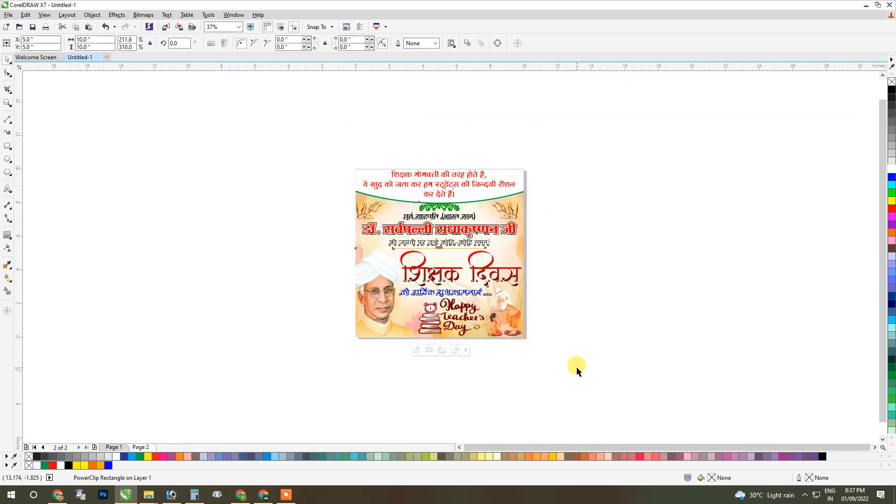
right_click(442, 246)
left_click(527, 297)
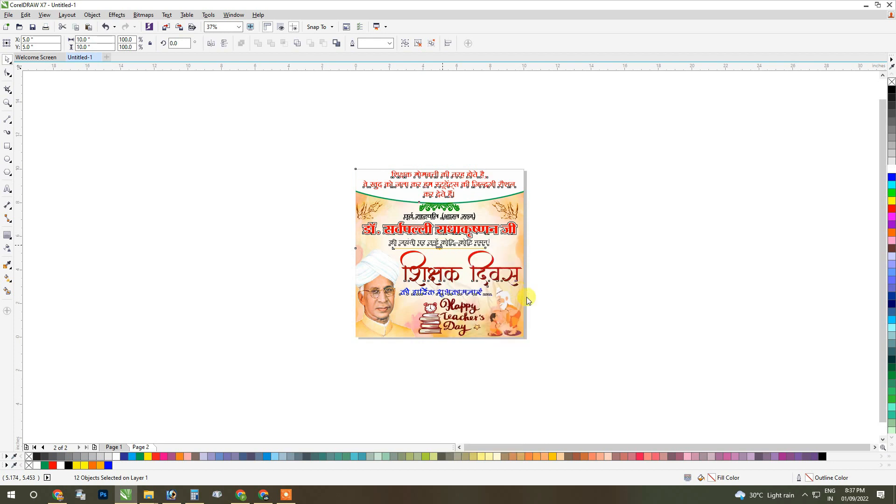
left_click_drag(382, 237, 495, 237)
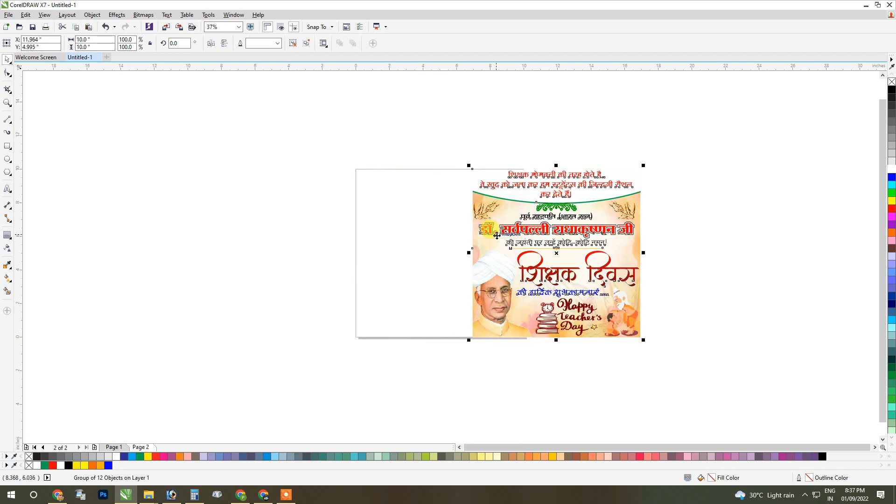
Undo the last group move and place a duplicate of the poster group about 13.4 inches to the right of the original.
key("ctrl+z")
right_click(420, 207)
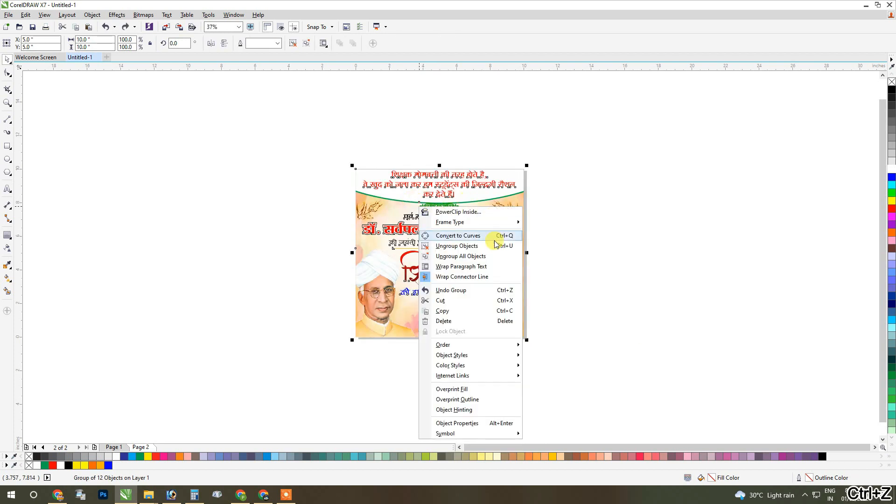
left_click(457, 311)
right_click(428, 240)
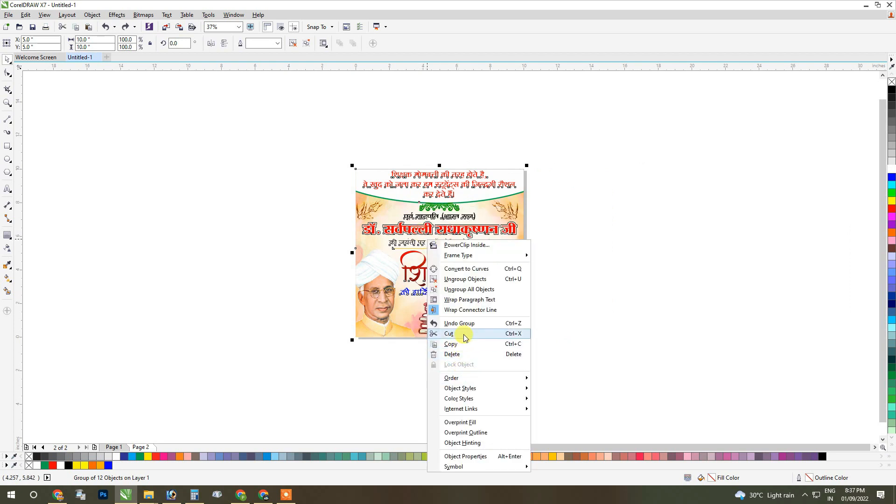
left_click(379, 270)
left_click_drag(387, 230, 614, 232)
right_click(615, 232)
Ungroup the original poster on the page and delete its texts, green ornament, divider, portrait and guru-and-student illustration.
left_click(378, 242)
scroll(394, 231, "up", 2)
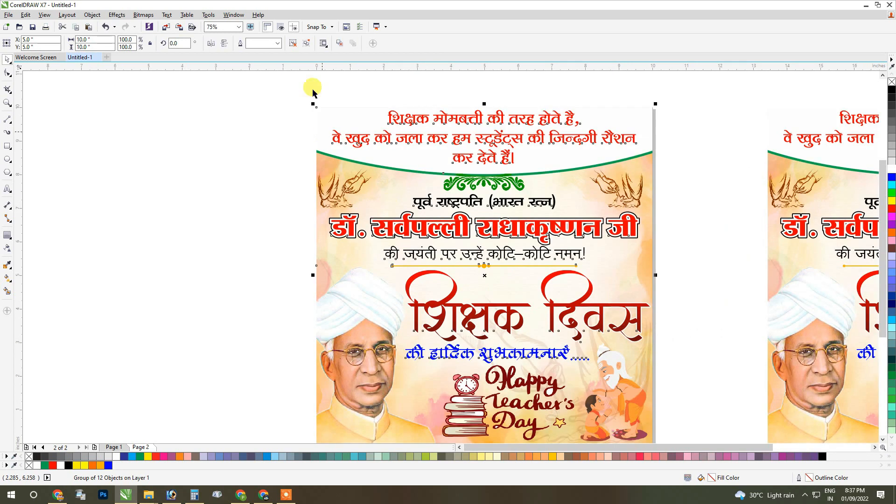
scroll(315, 146, "down", 2)
left_click_drag(284, 123, 521, 282)
key("Delete")
left_click_drag(304, 224, 518, 359)
key("Delete")
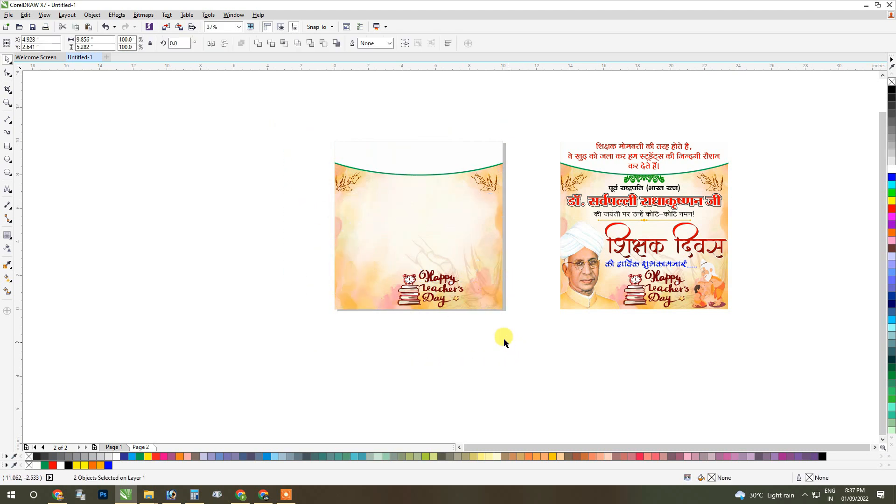
Delete the ellipse and the hand and "Happy Teacher's Day" illustrations from the original's PowerClip contents, keeping only the watercolour background.
left_click(430, 279)
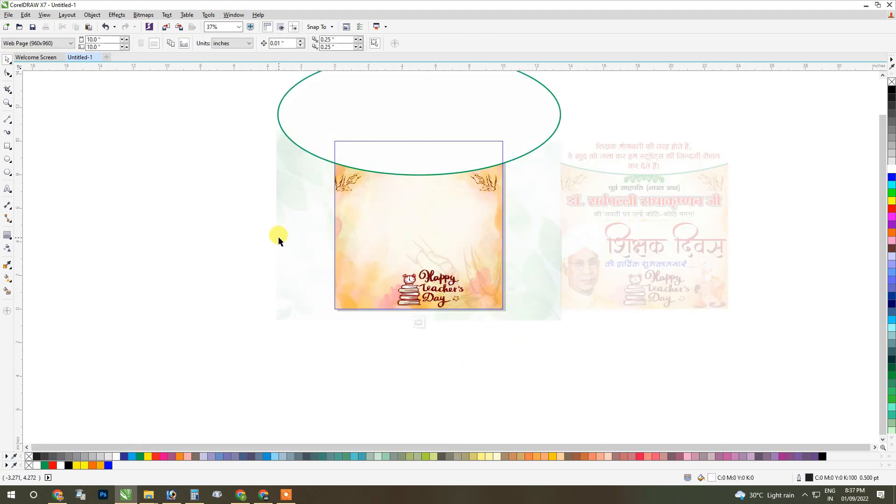
scroll(238, 233, "down", 2)
left_click_drag(226, 240, 475, 116)
key("Delete")
left_click_drag(237, 222, 480, 354)
key("Delete")
left_click(337, 293)
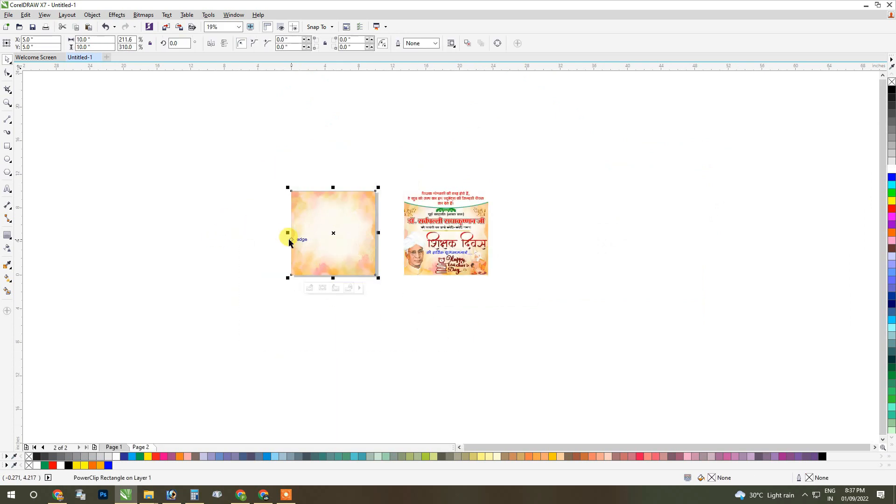
left_click(232, 209)
Resize the duplicate poster group to 9 by 9 inches and centre it on the page over the background.
scroll(329, 220, "up", 2)
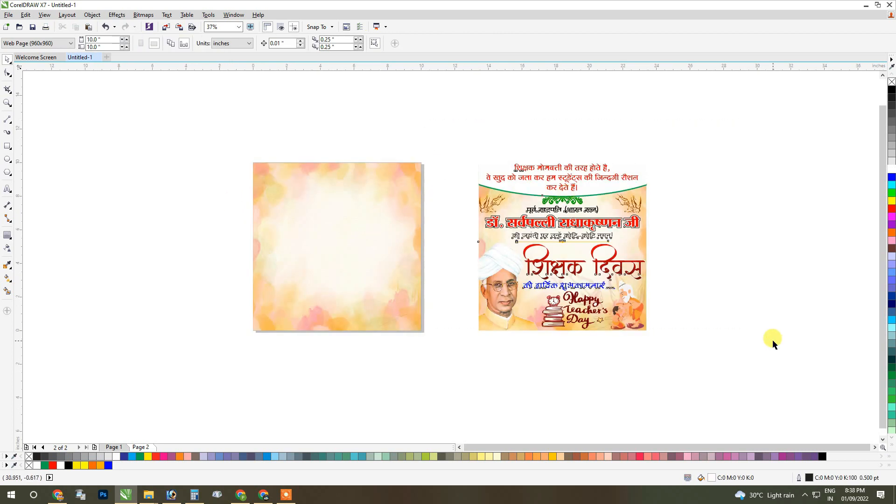
left_click(579, 255)
right_click(579, 255)
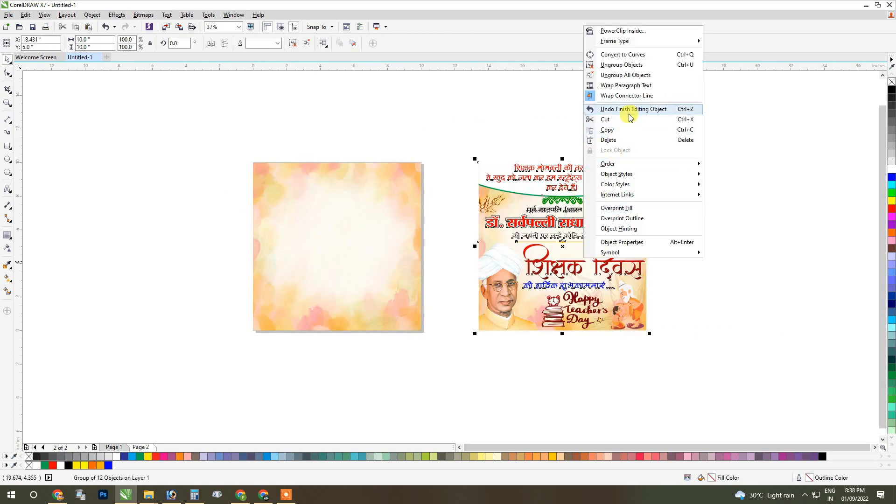
left_click(509, 230)
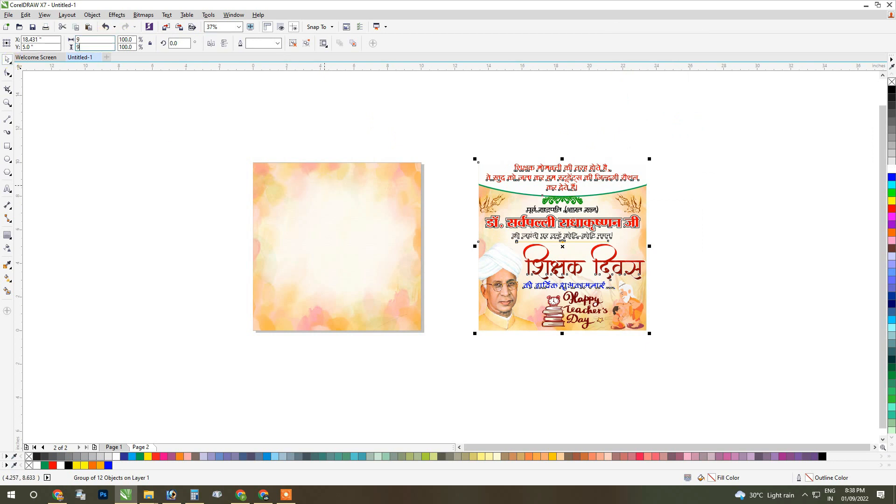
left_click(503, 249)
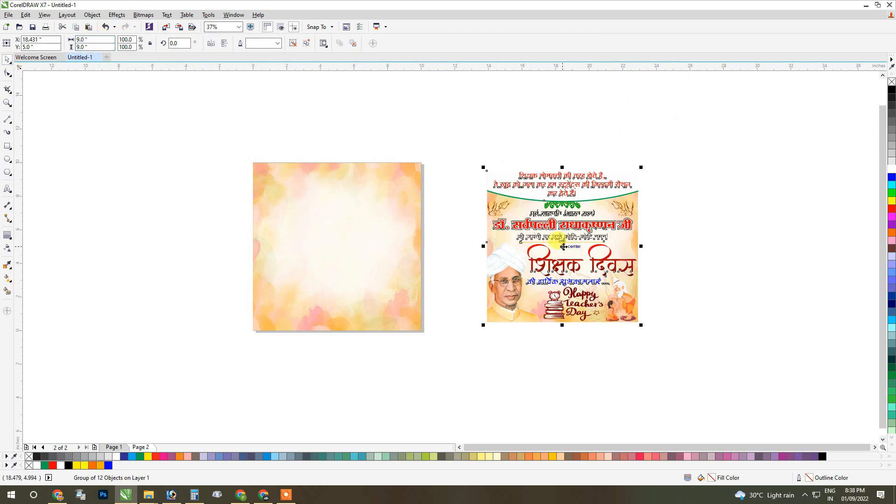
key("p")
left_click(577, 293)
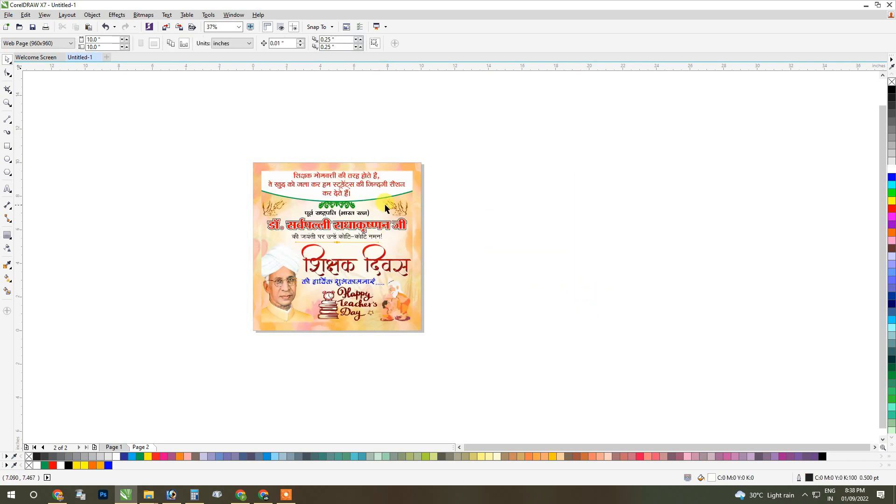
Duplicate the 10-inch background PowerClip rectangle in place and move the copy about 11.4 inches to the right, beside the page.
scroll(398, 203, "up", 1)
left_click(412, 158)
left_click_drag(430, 134, 435, 123)
left_click(556, 150)
left_click(436, 122)
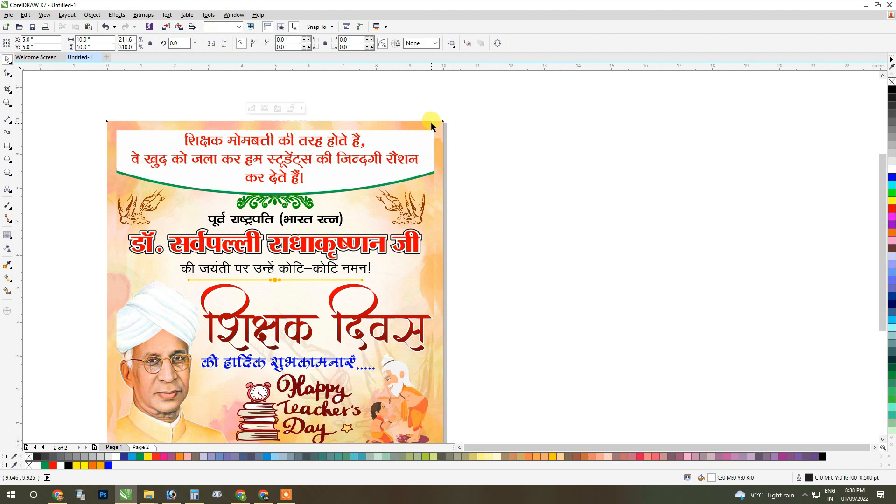
right_click(432, 123)
left_click(483, 260)
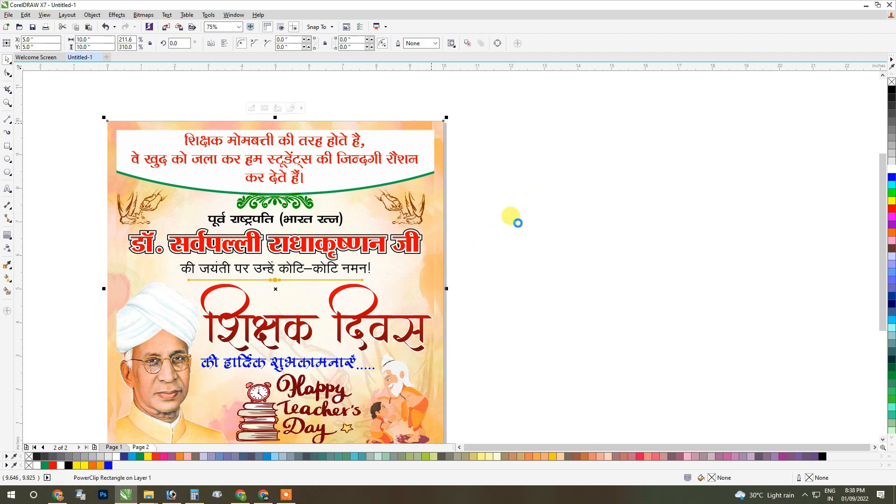
left_click(550, 170)
right_click(550, 170)
left_click(584, 229)
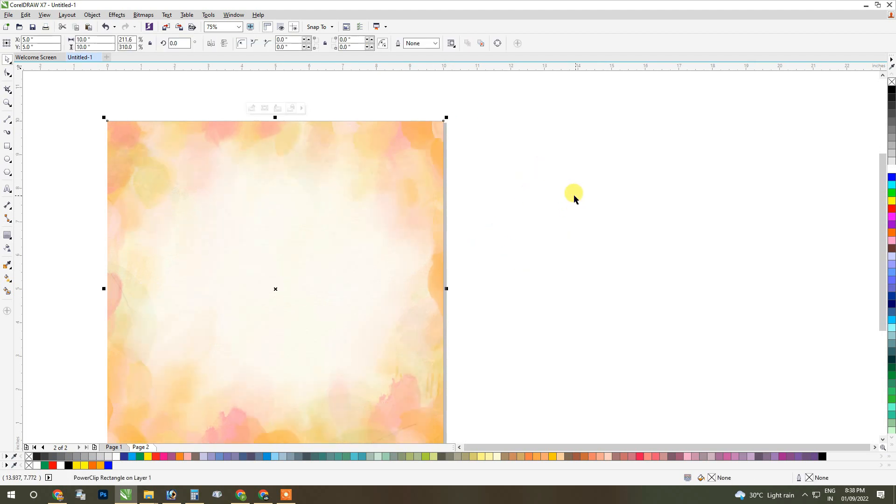
scroll(574, 194, "down", 2)
left_click_drag(410, 226, 640, 257)
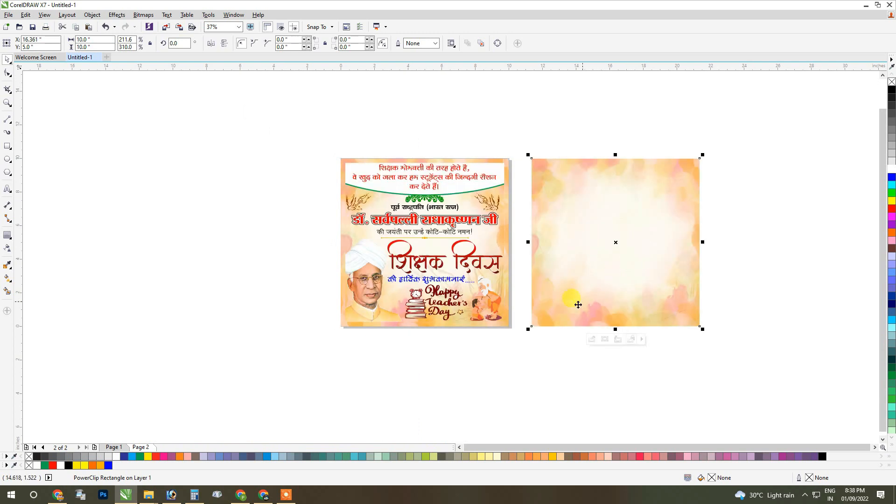
Delete the images inside the copied PowerClip rectangle and fill the empty rectangle with black.
left_click(620, 339)
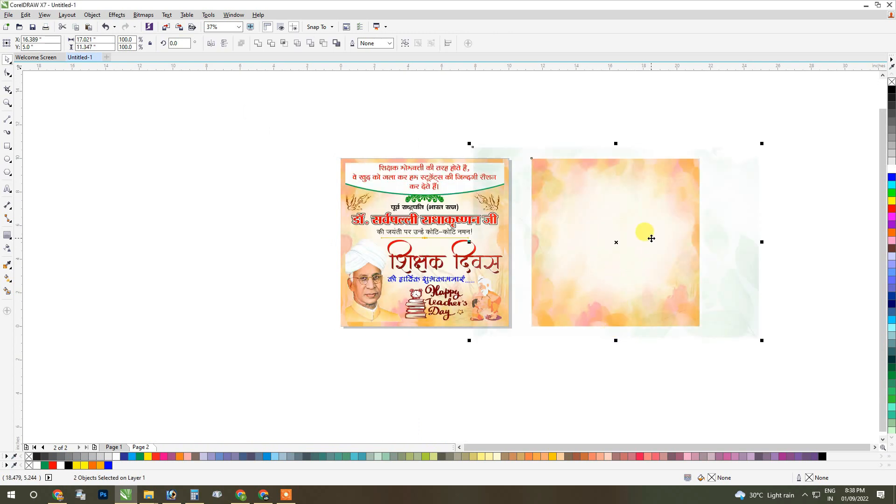
key("Delete")
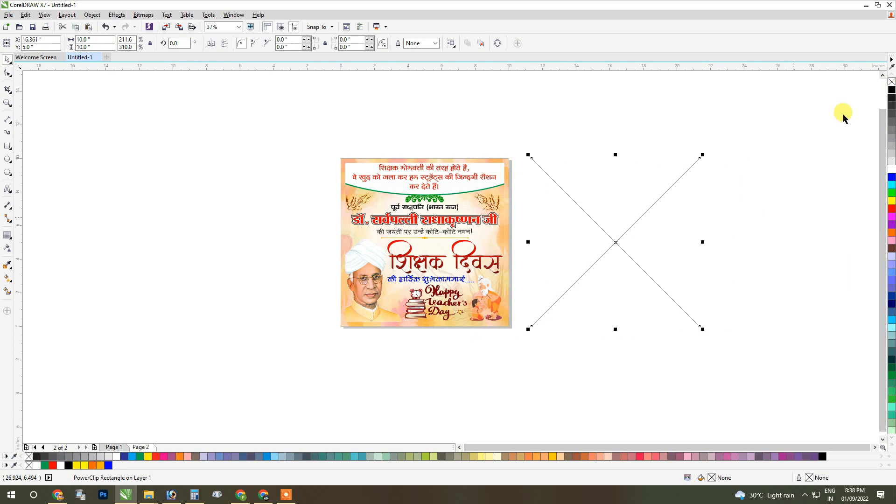
left_click(892, 89)
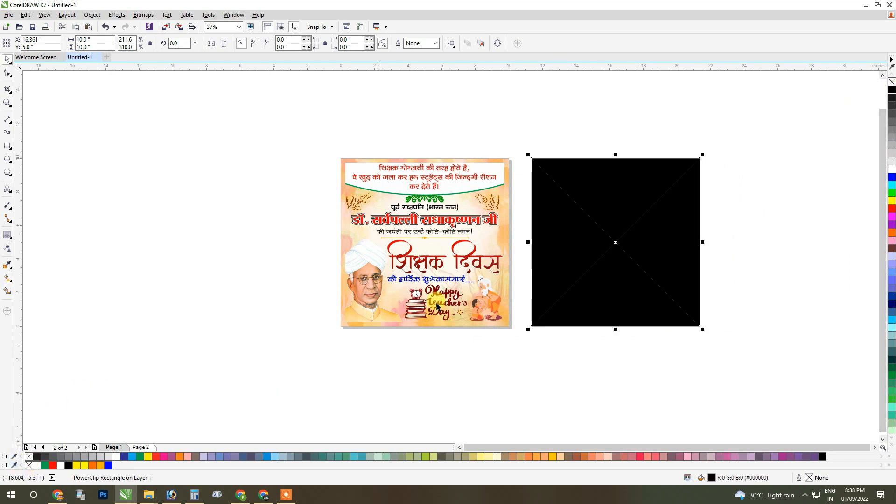
Remove the PowerClip frame type from the black square so it is an ordinary rectangle.
right_click(527, 221)
left_click(568, 172)
right_click(575, 178)
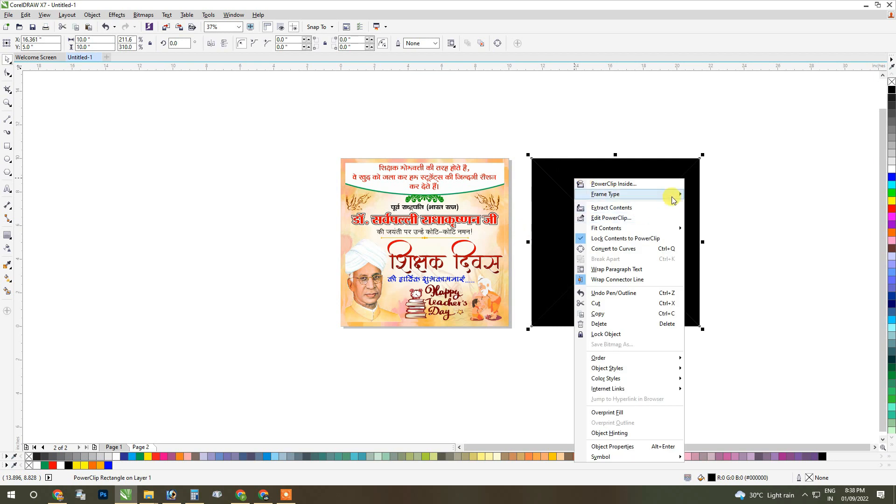
mouse_move(672, 194)
left_click(730, 219)
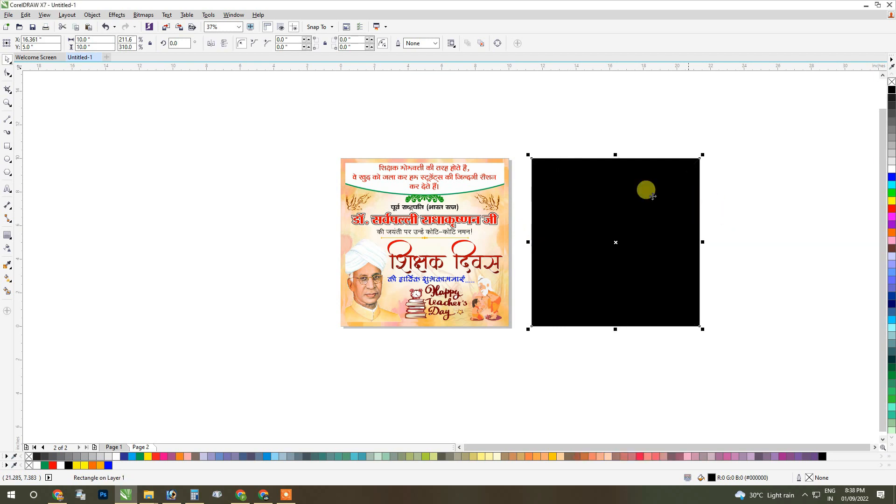
Convert the black square to a 300 dpi CMYK bitmap.
left_click(143, 15)
left_click(156, 26)
left_click(419, 295)
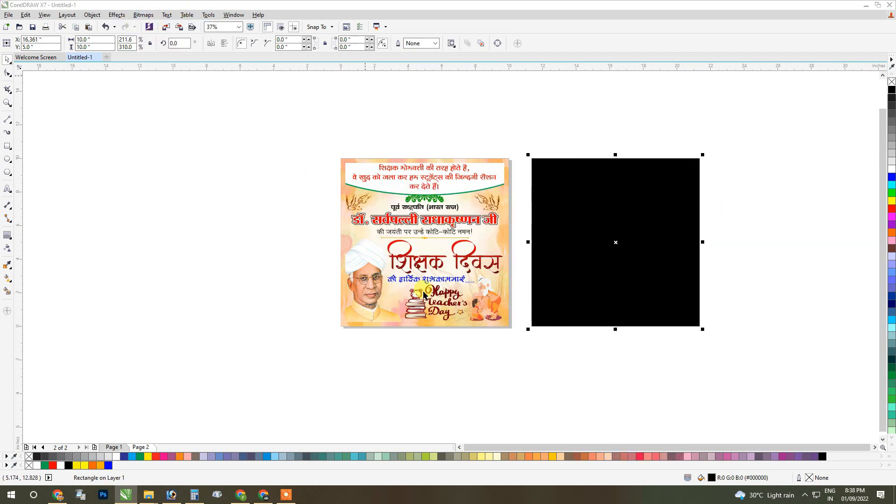
Apply a Gaussian Blur with a 130-pixel radius to the black bitmap.
left_click(142, 17)
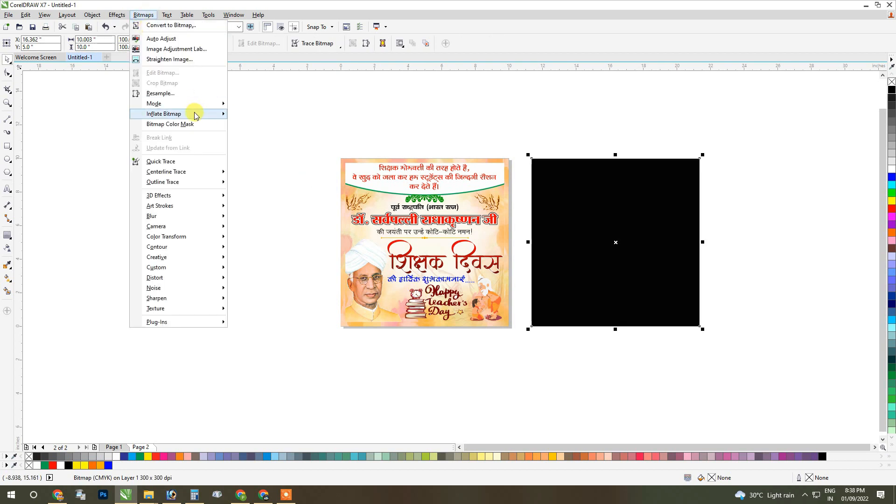
mouse_move(205, 220)
left_click(243, 225)
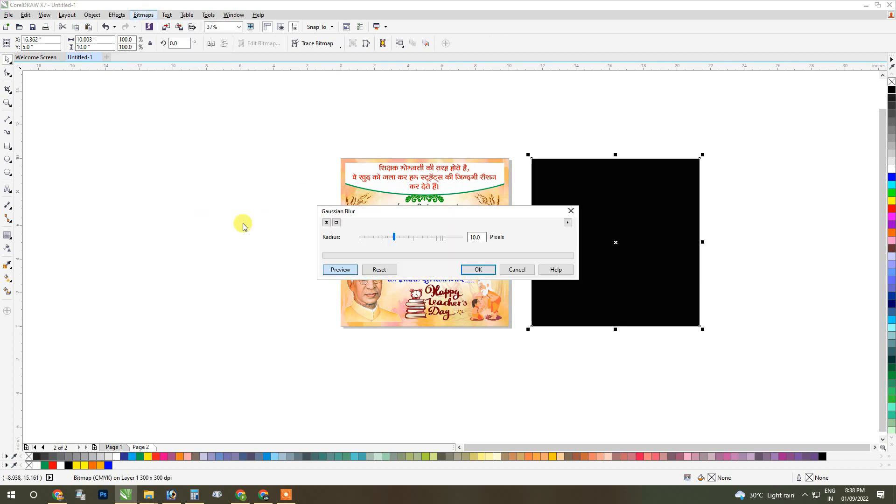
left_click_drag(398, 214, 644, 113)
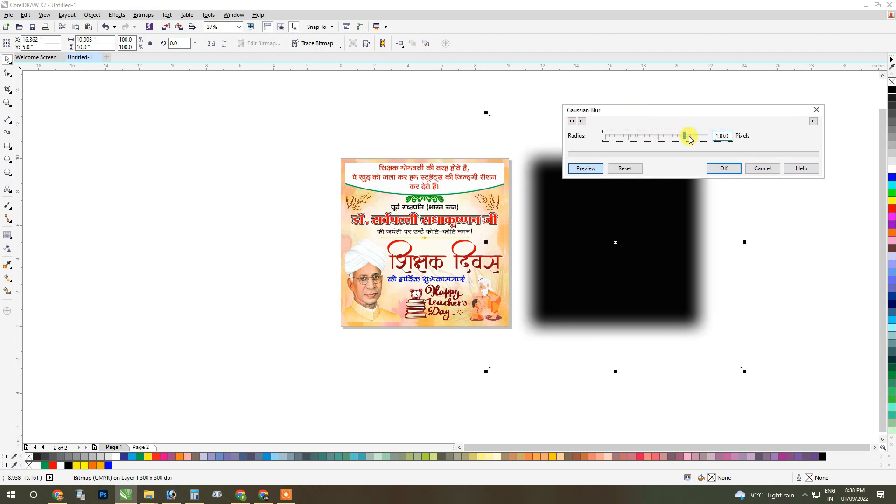
left_click(721, 169)
PowerClip the blurred black square inside the poster's background rectangle.
right_click(660, 193)
left_click(698, 199)
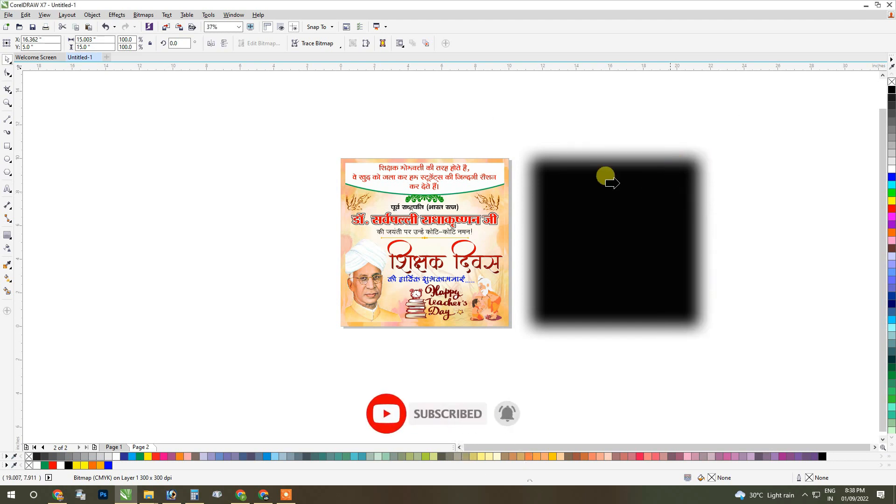
left_click(422, 158)
Within the background's PowerClip, scale the blurred square to about 12.35 inches and shift it toward the lower-left corner as a shadow.
left_click(430, 158, "ctrl")
left_click_drag(641, 211, 481, 207)
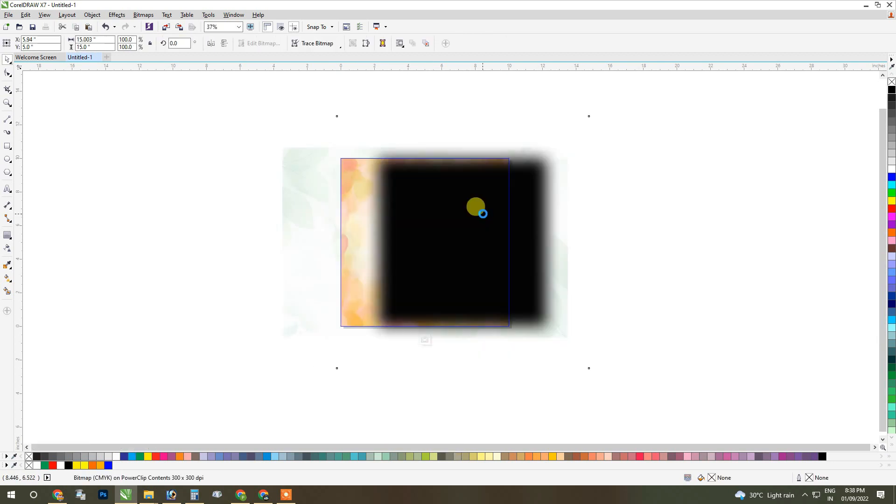
left_click_drag(569, 113, 508, 174)
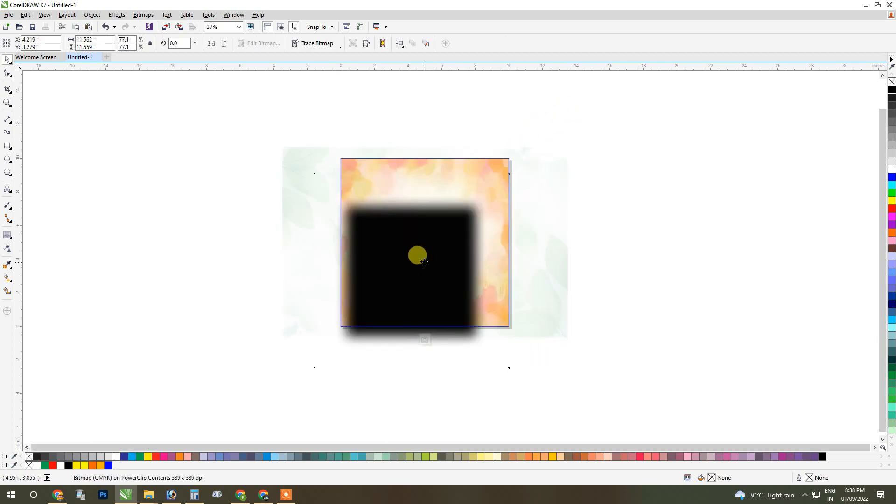
left_click_drag(419, 262, 430, 240)
left_click_drag(527, 145, 540, 131)
left_click(630, 198, "ctrl")
left_click(650, 211)
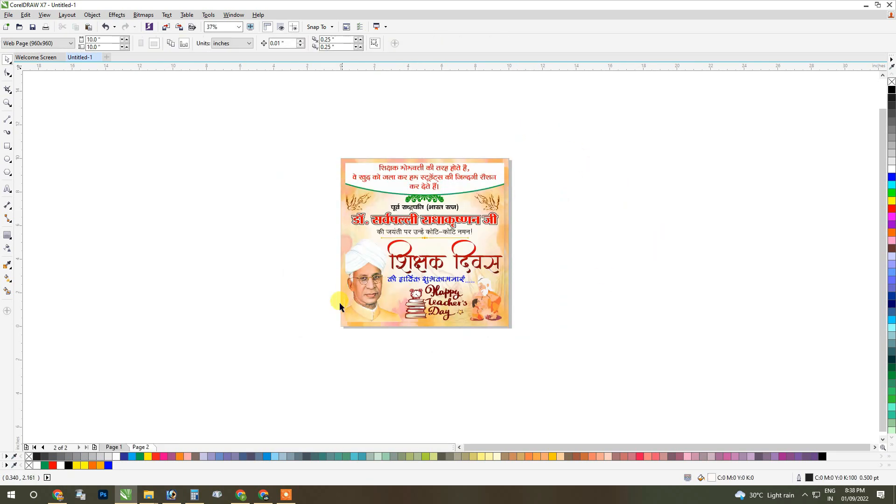
Check the shadow along the poster's lower edge and enlarge the blurred square inside the background's PowerClip toward its upper-right corner.
left_click(363, 327, "ctrl")
scroll(335, 327, "up", 2)
left_click_drag(440, 266, 380, 261)
left_click(170, 216, "ctrl")
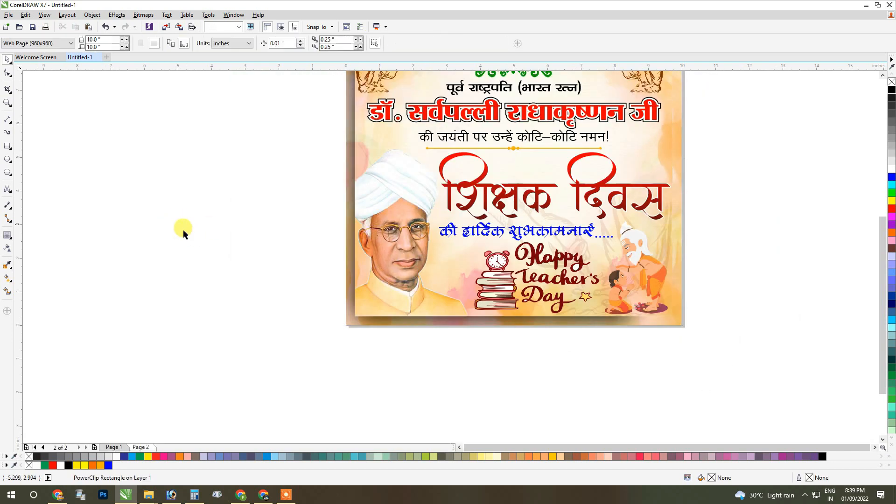
scroll(349, 290, "down", 2)
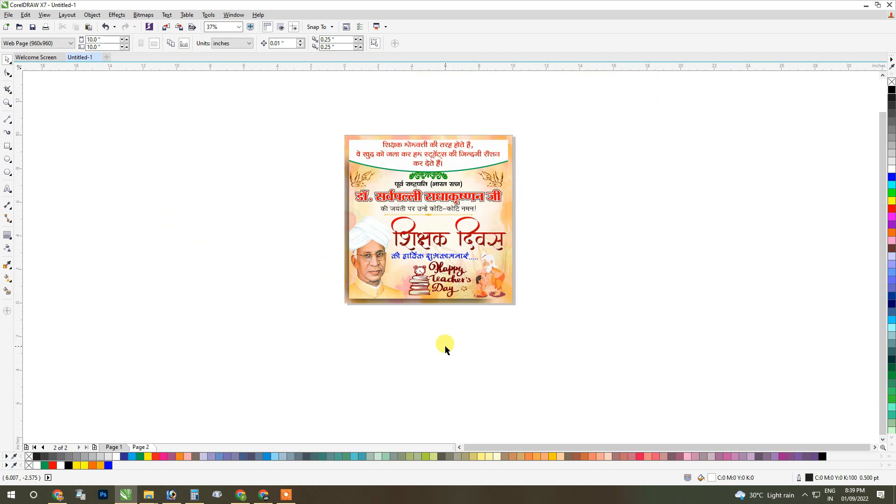
left_click(476, 304)
left_click(412, 316)
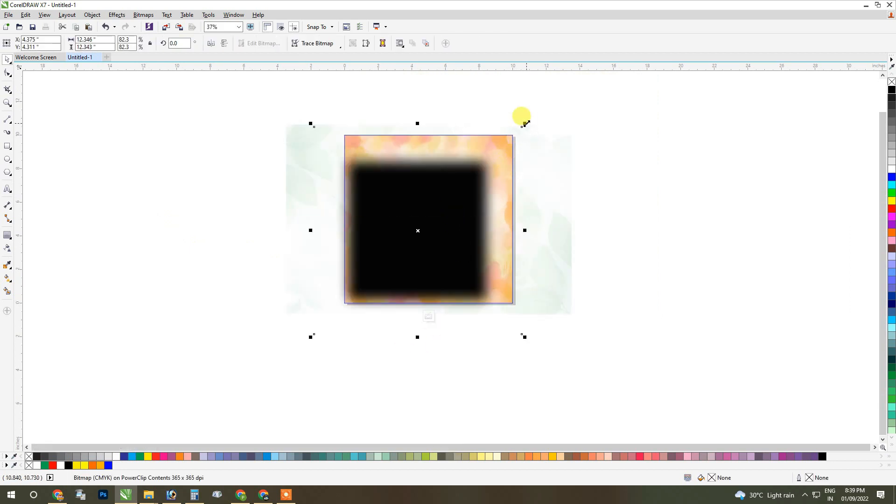
left_click_drag(526, 123, 534, 101)
left_click(657, 186, "ctrl")
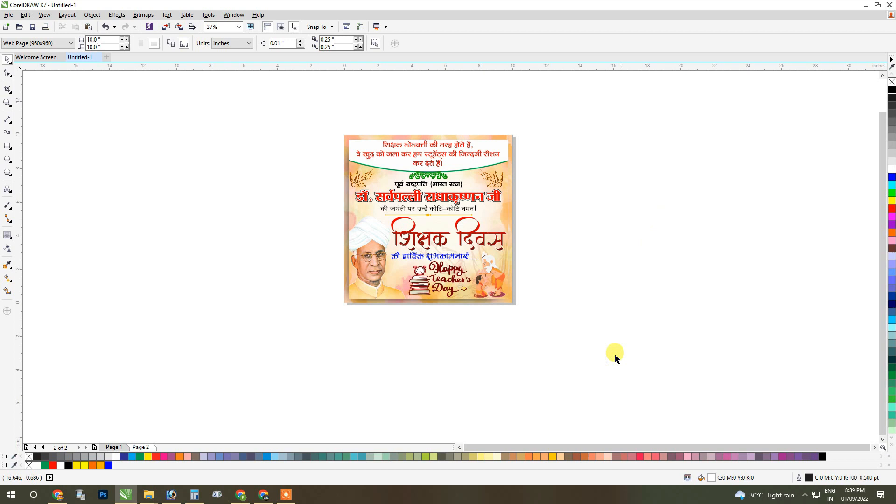
Group the background with the inner poster, fit the design in view, and deselect it.
left_click_drag(392, 358, 653, 88)
key("ctrl+g")
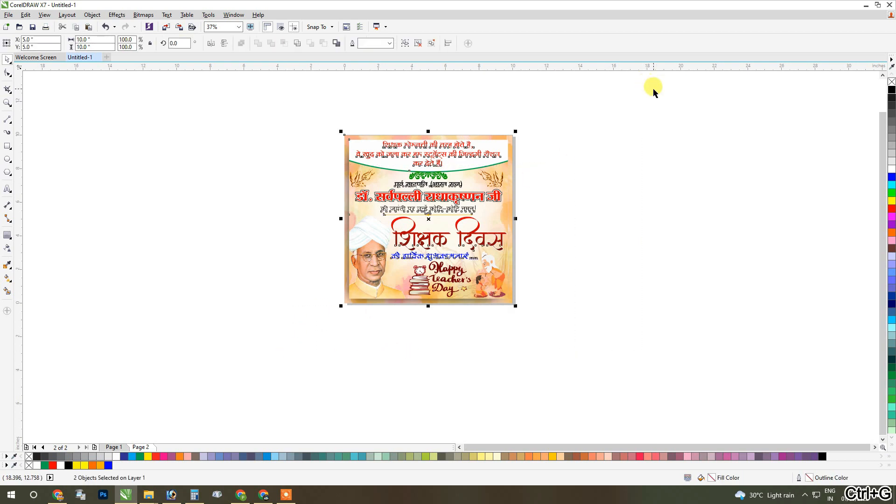
key("shift+F2")
left_click(726, 232)
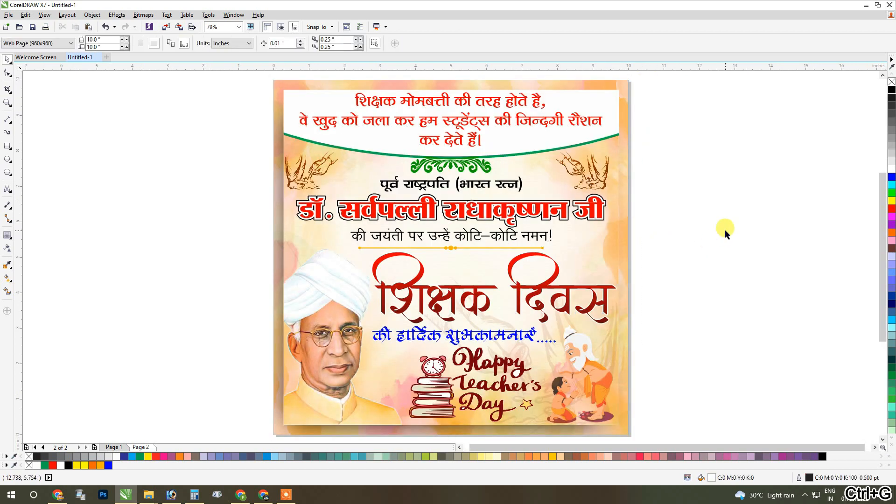